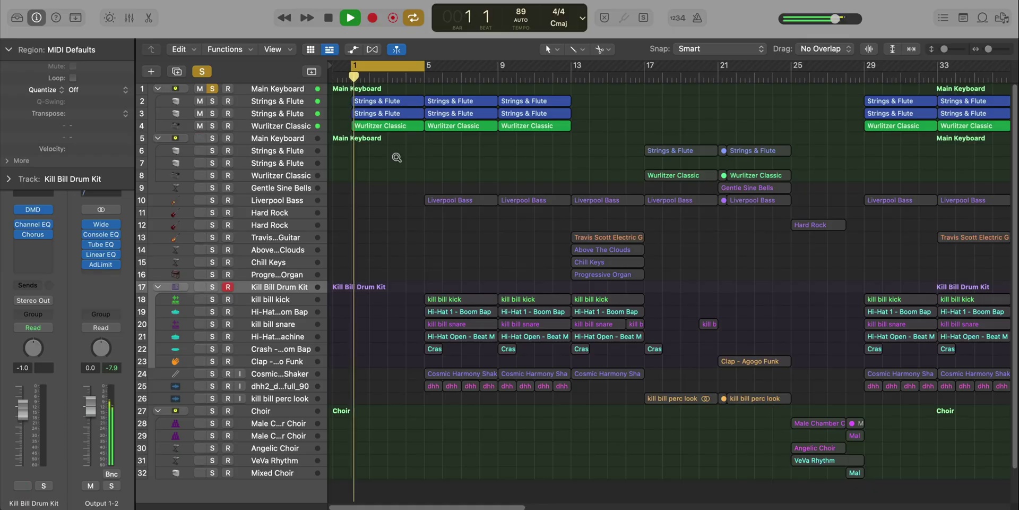
- Examine the chord and melody regions of the first Main Keyboard stack during playback, with its track selected
left_click(396, 157, "ctrl+alt")
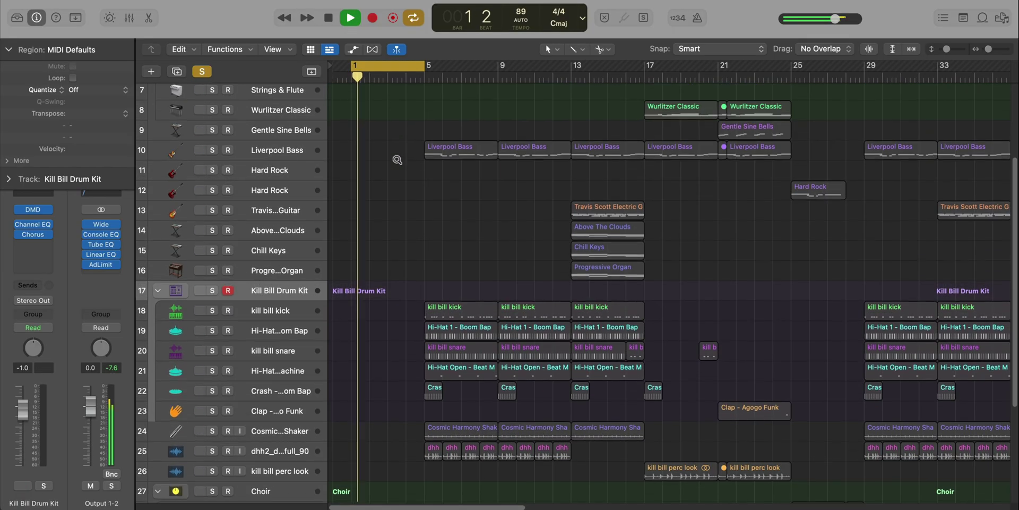
left_click(397, 158, "ctrl+alt")
left_click(398, 160, "ctrl+alt")
key("super+Down")
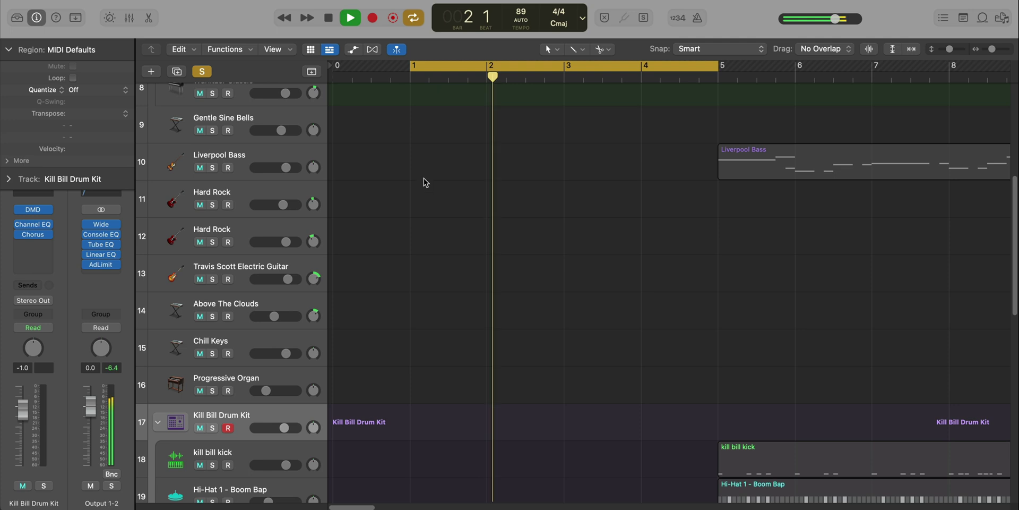
scroll(423, 177, "up", 10)
scroll(491, 195, "right", 1)
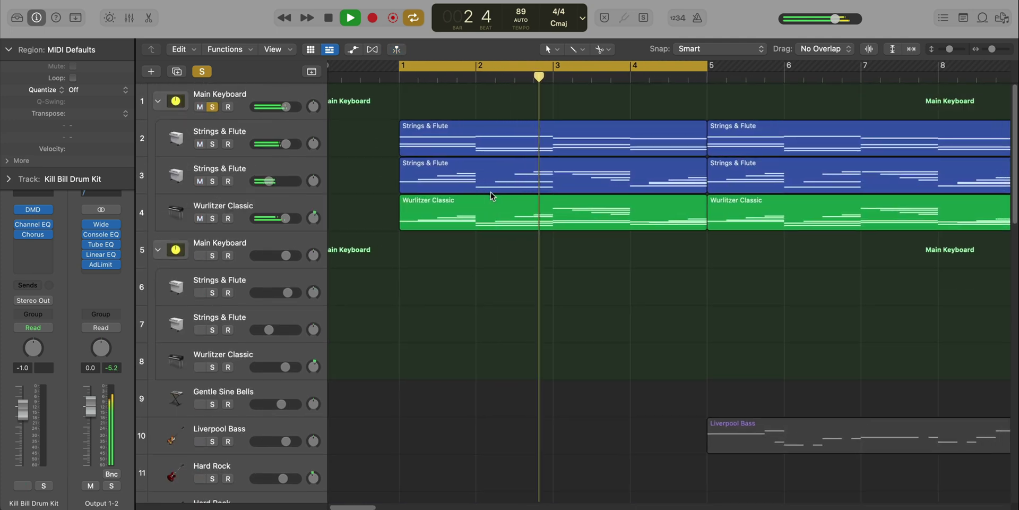
scroll(496, 196, "right", 2)
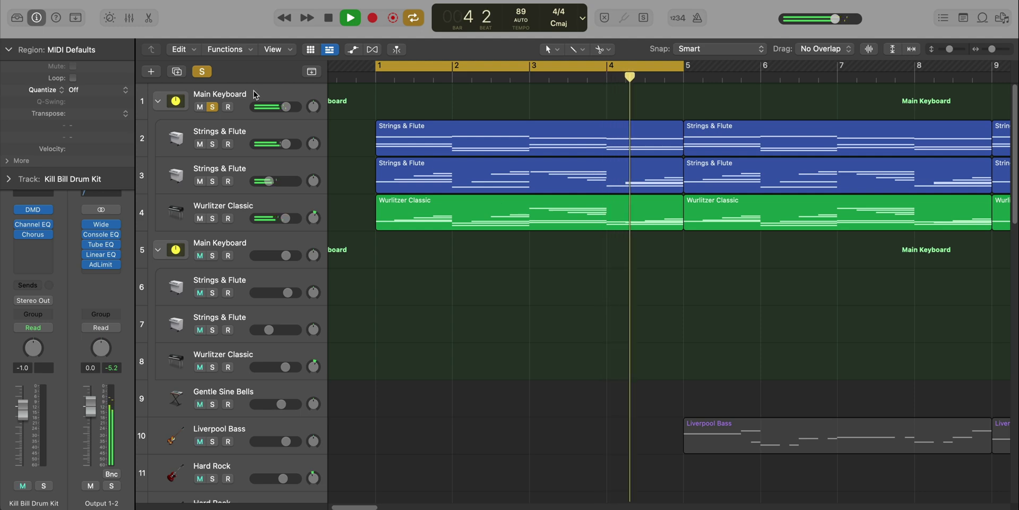
left_click(287, 115)
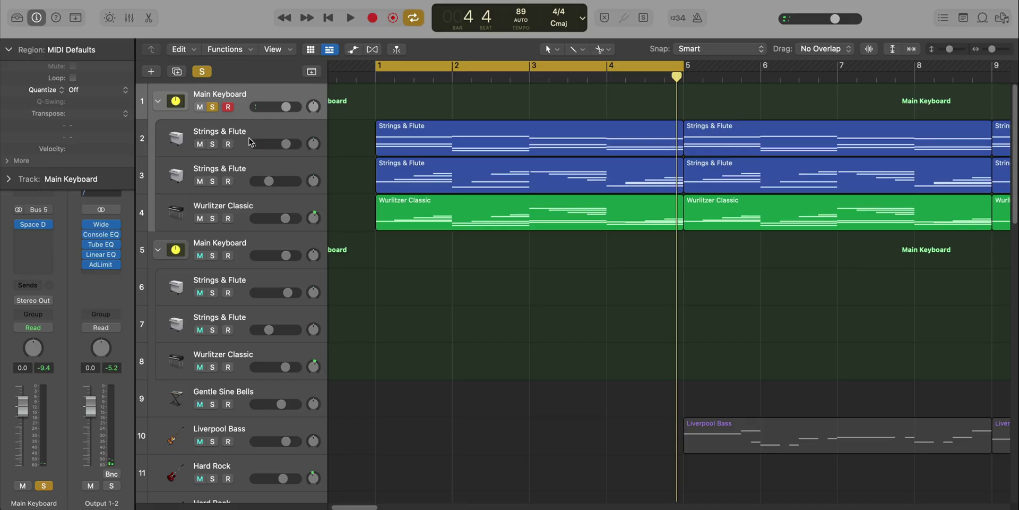
- Solo the first Strings & Flute track in the Main Keyboard stack and play its opening region in the Piano Roll
left_click(234, 138)
left_click(212, 143)
double_click(400, 126)
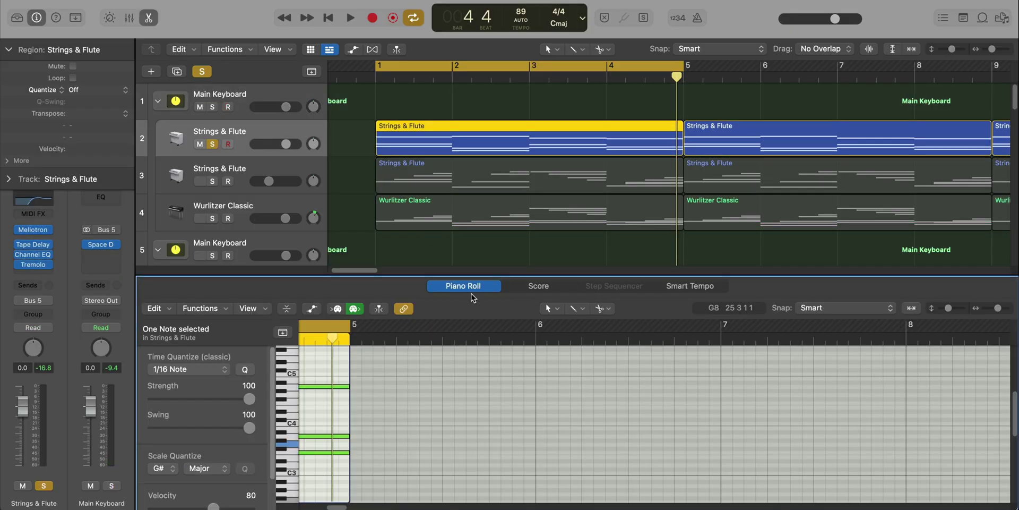
key("space")
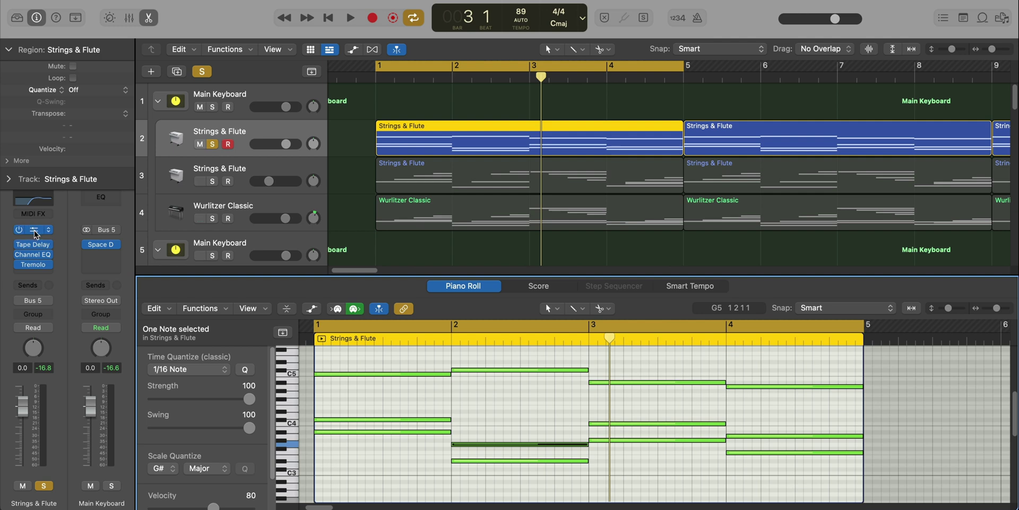
- Inspect the Mellotron instrument on the soloed Strings & Flute track, and show its Tape Delay and Tremolo effects together
left_click(34, 231)
left_click_drag(282, 164, 483, 141)
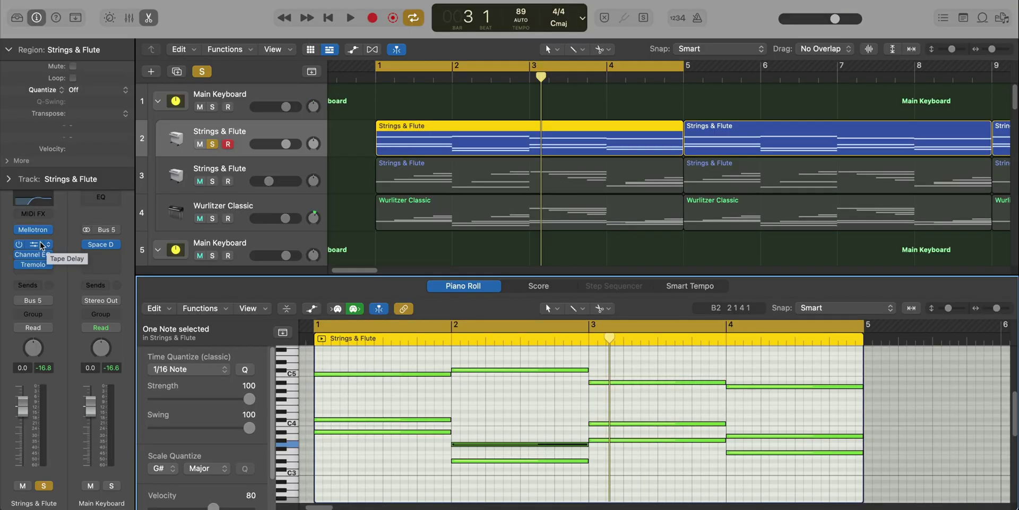
left_click(38, 245)
left_click(34, 265)
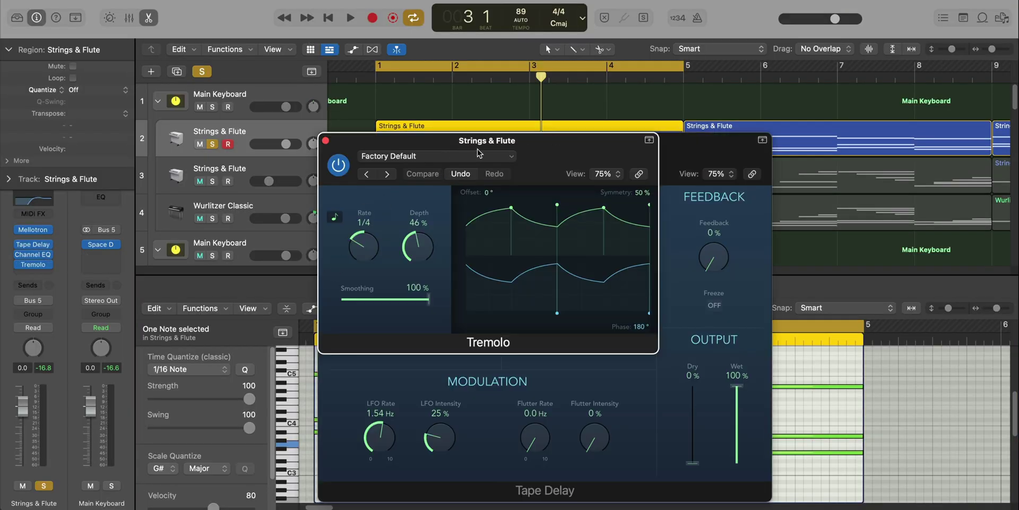
left_click_drag(477, 150, 673, 210)
left_click_drag(608, 164, 517, 95)
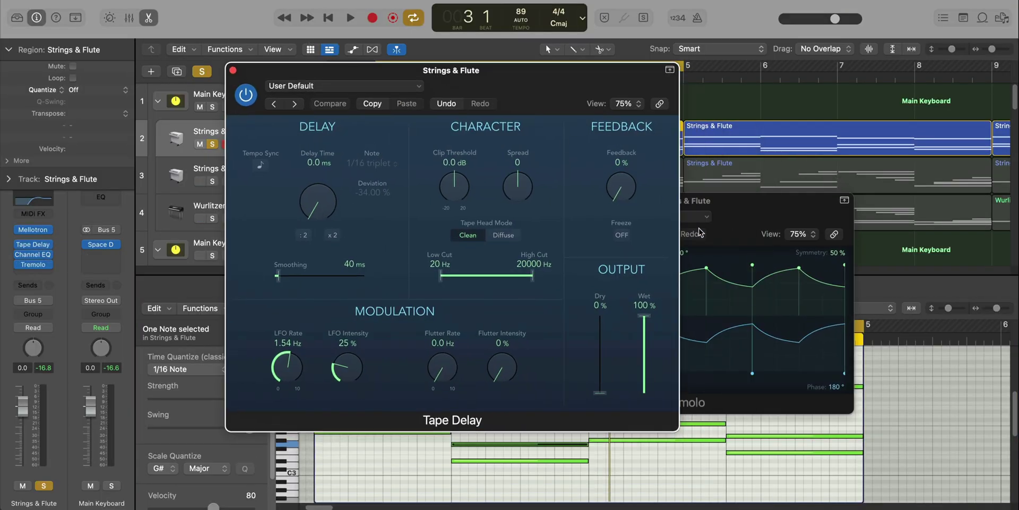
left_click_drag(731, 223, 711, 198)
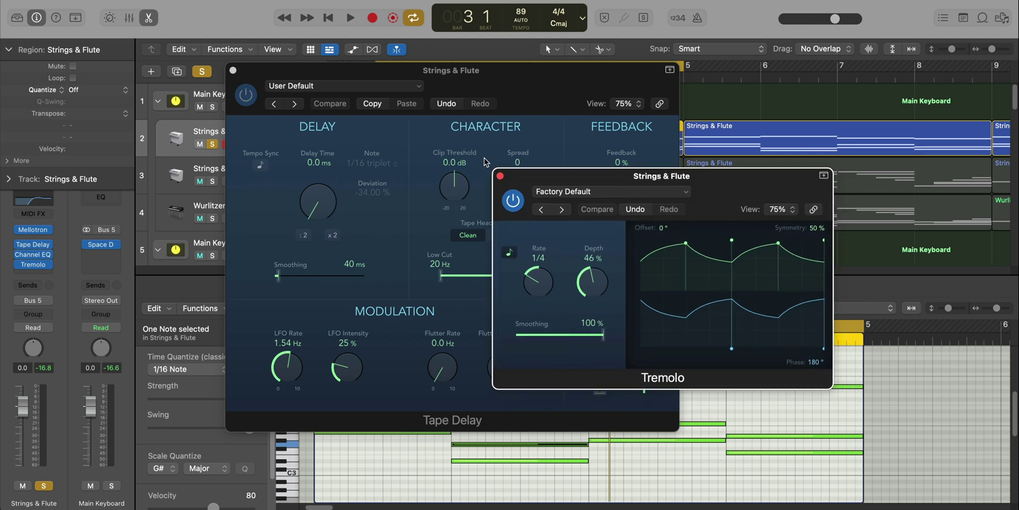
- Compare the Strings & Flute sound with Tape Delay and Tremolo bypassed, and audition different Tremolo depths
left_click(252, 107)
left_click(796, 179)
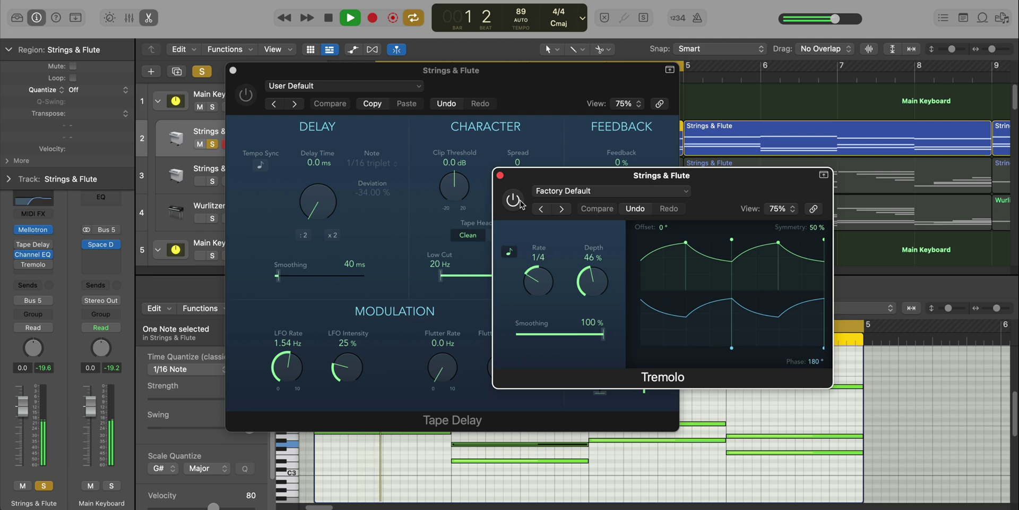
left_click_drag(634, 183, 827, 188)
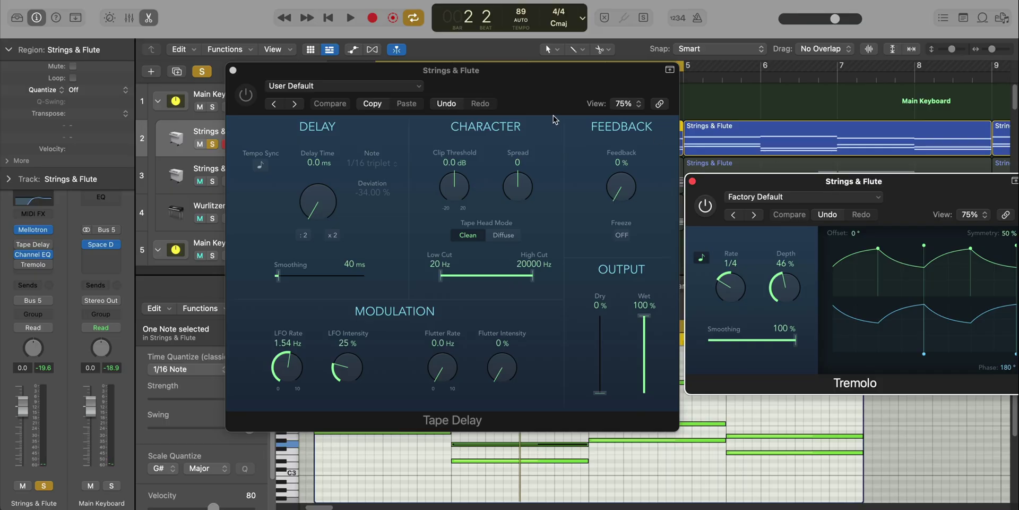
left_click(489, 83)
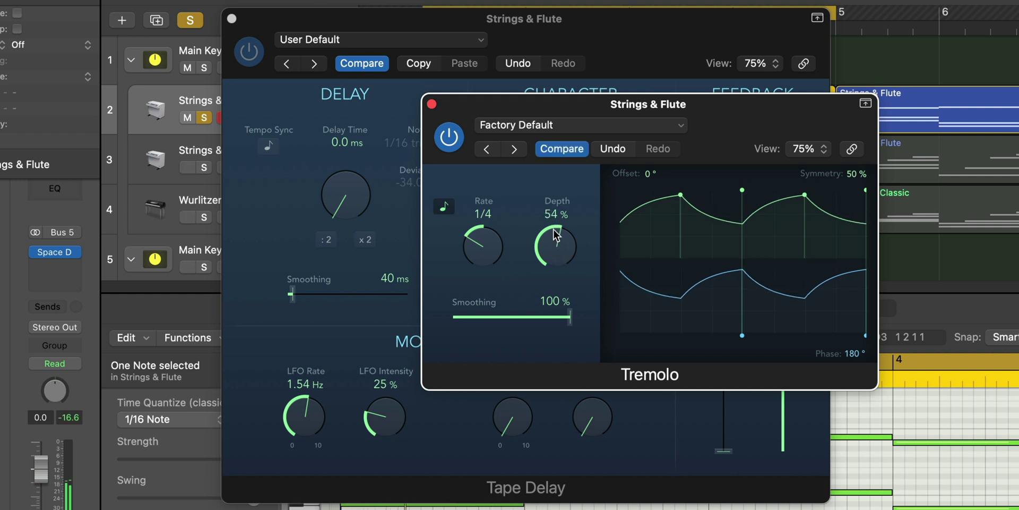
left_click_drag(553, 193, 554, 252)
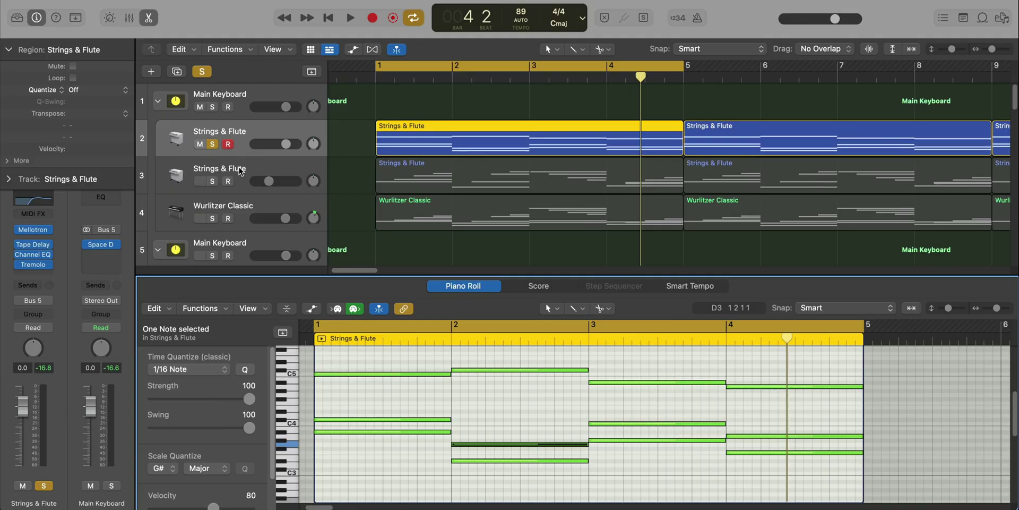
- Solo only the second Strings & Flute track and play its melody while viewing all notes in the Piano Roll
left_click(239, 170)
left_click(211, 181, "alt")
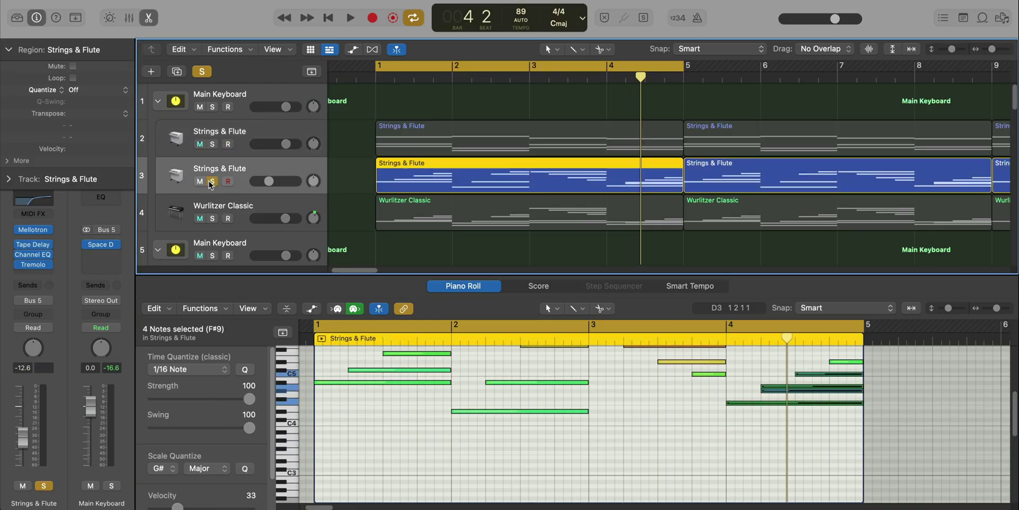
key("space")
scroll(582, 460, "up", 3)
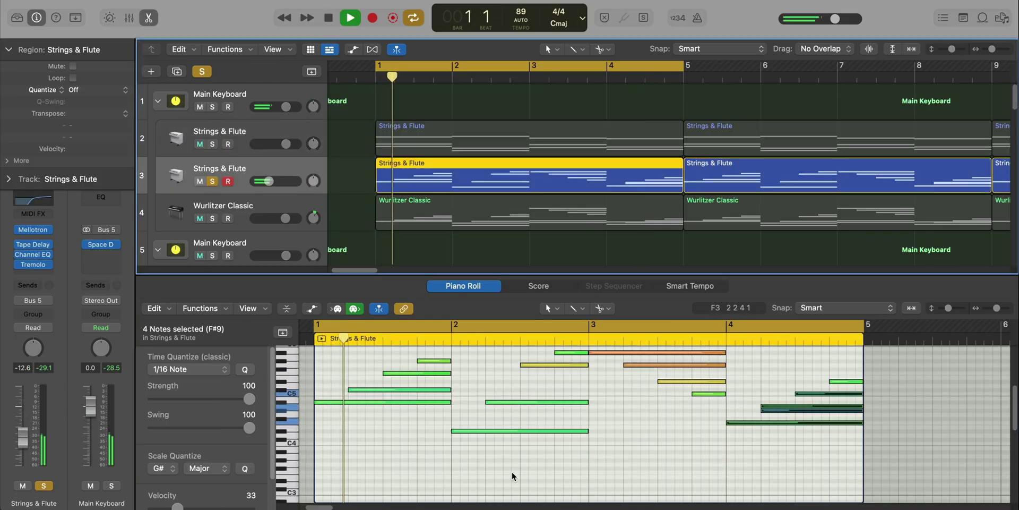
scroll(583, 460, "up", 2)
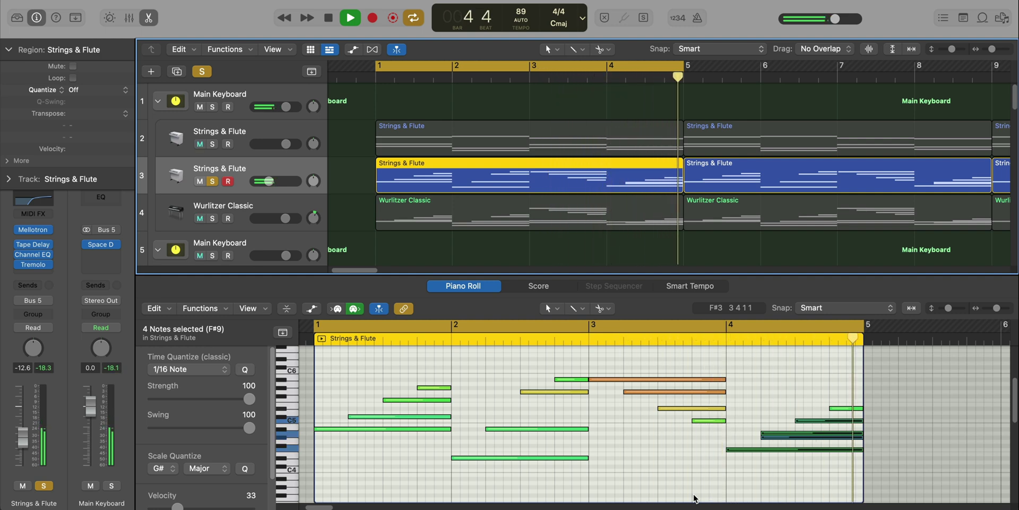
key("space")
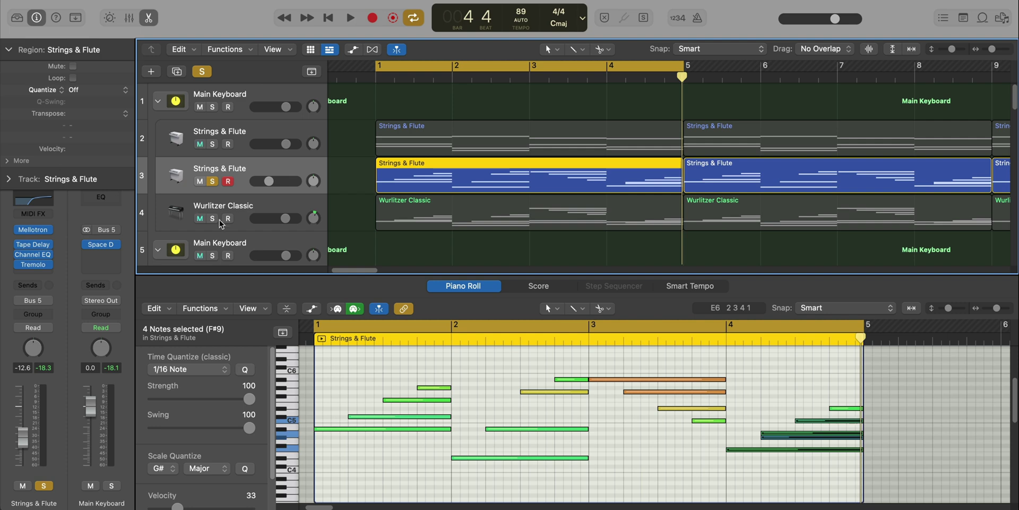
- Solo the Wurlitzer Classic track, play its first region in the Piano Roll, and inspect its Tape Delay effect
left_click(407, 200)
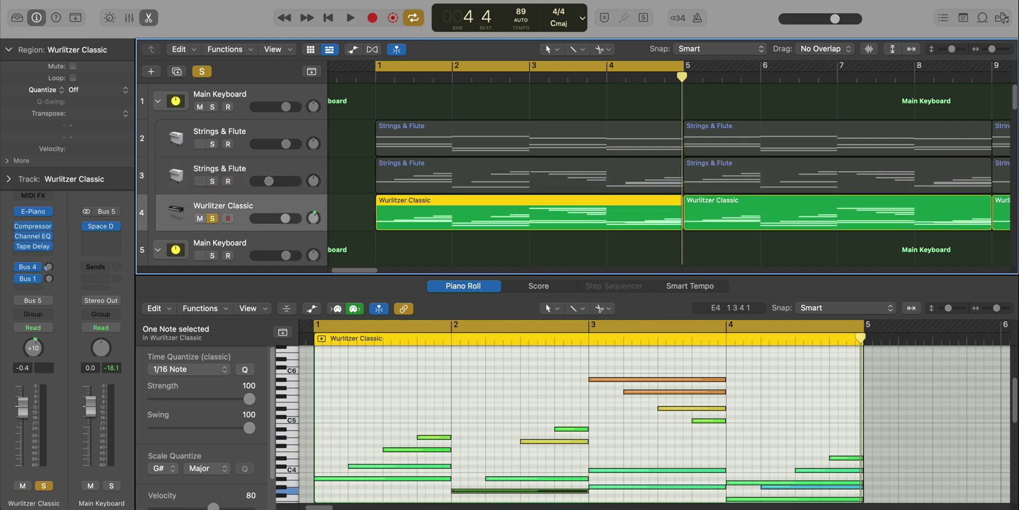
scroll(466, 431, "down", 3)
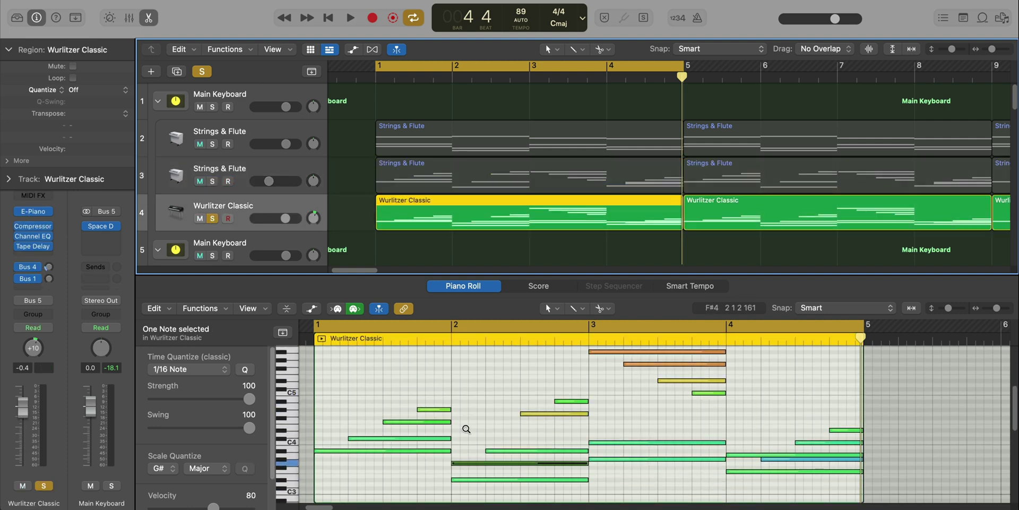
left_click(466, 429, "ctrl+alt")
key("space")
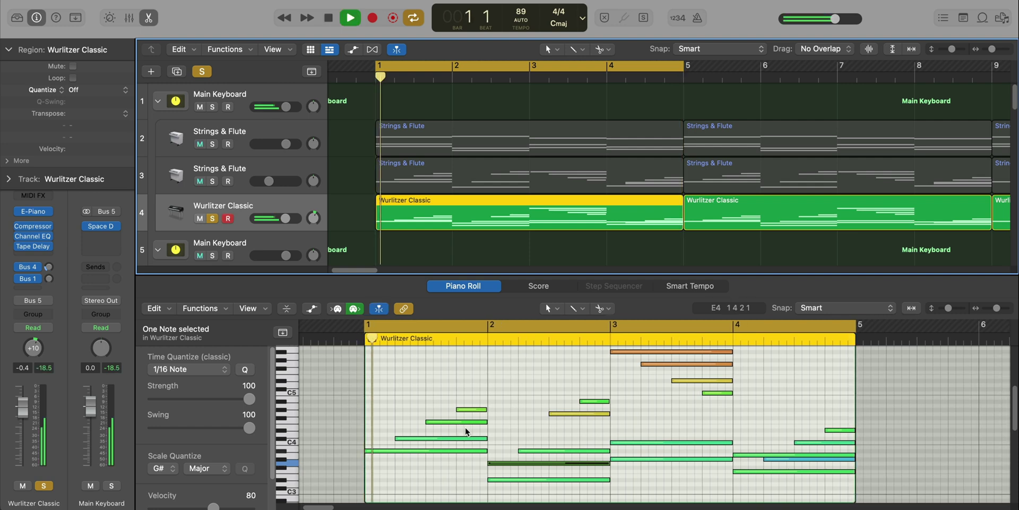
left_click(466, 431, "ctrl+alt")
left_click(456, 446, "ctrl+alt")
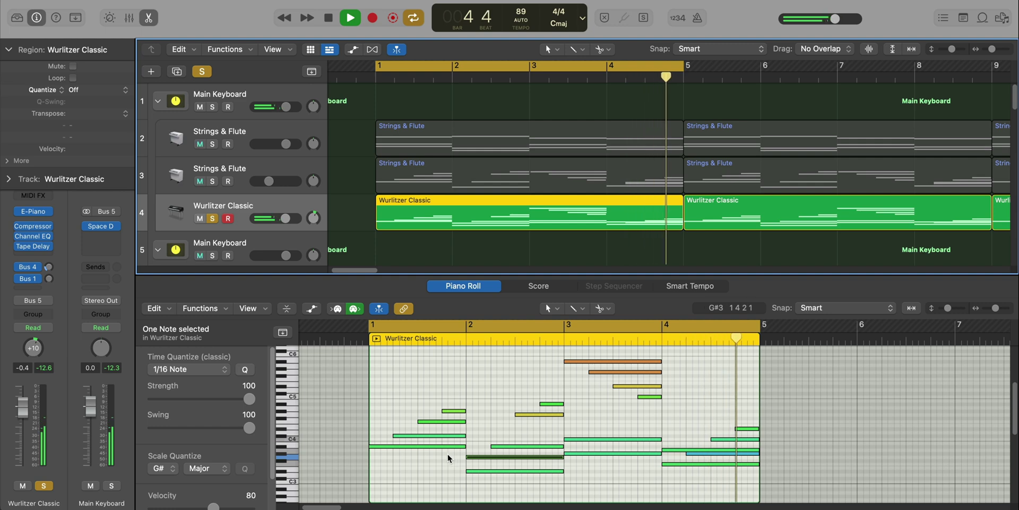
key("space")
left_click(17, 18)
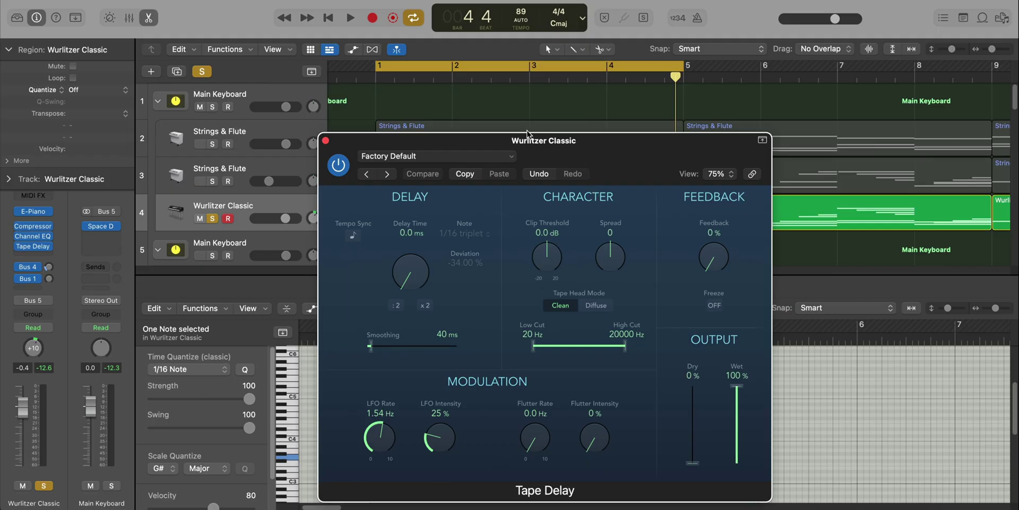
left_click_drag(544, 146, 499, 109)
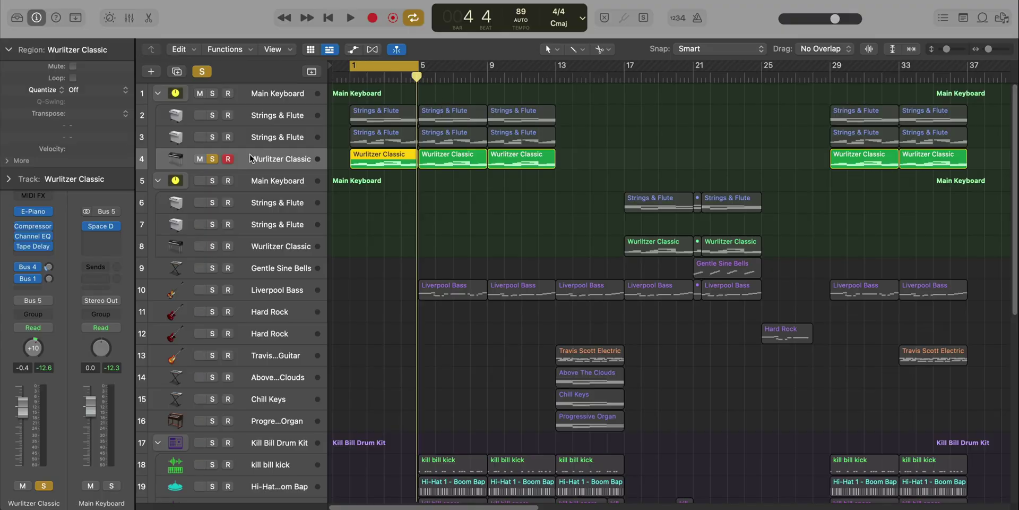
- Unsolo the Wurlitzer Classic track, move the cycle range to bars 5 to 9, and play the full arrangement there
left_click(217, 159)
left_click_drag(380, 71, 452, 74)
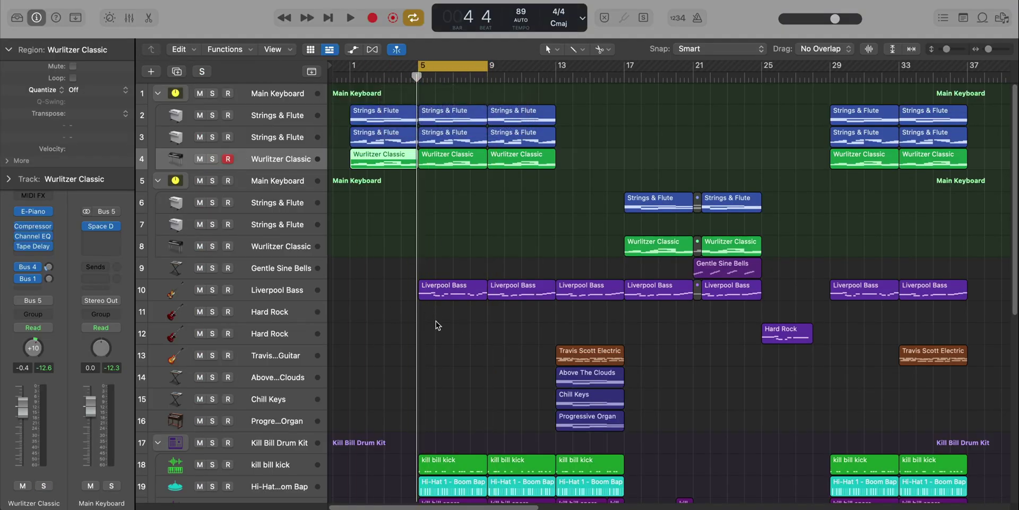
key("z")
key("space")
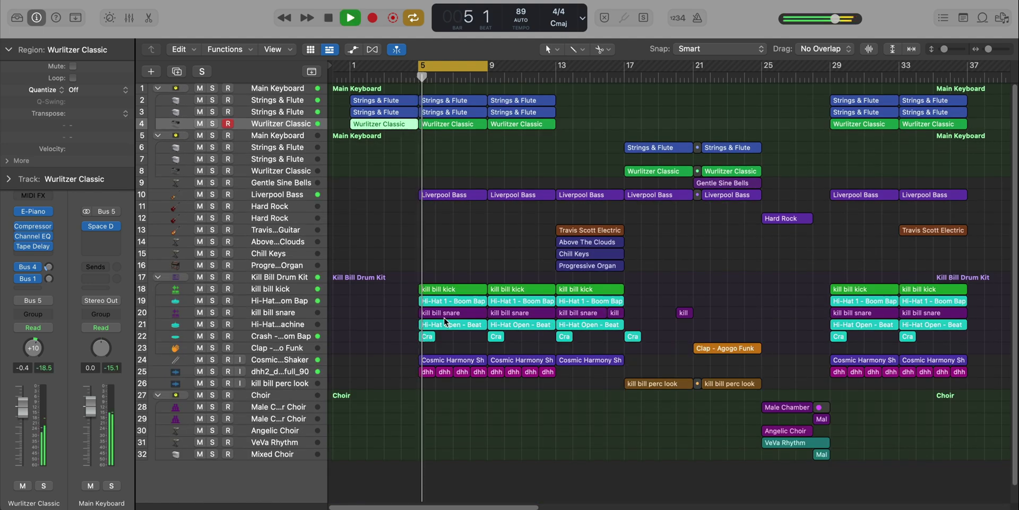
key("z")
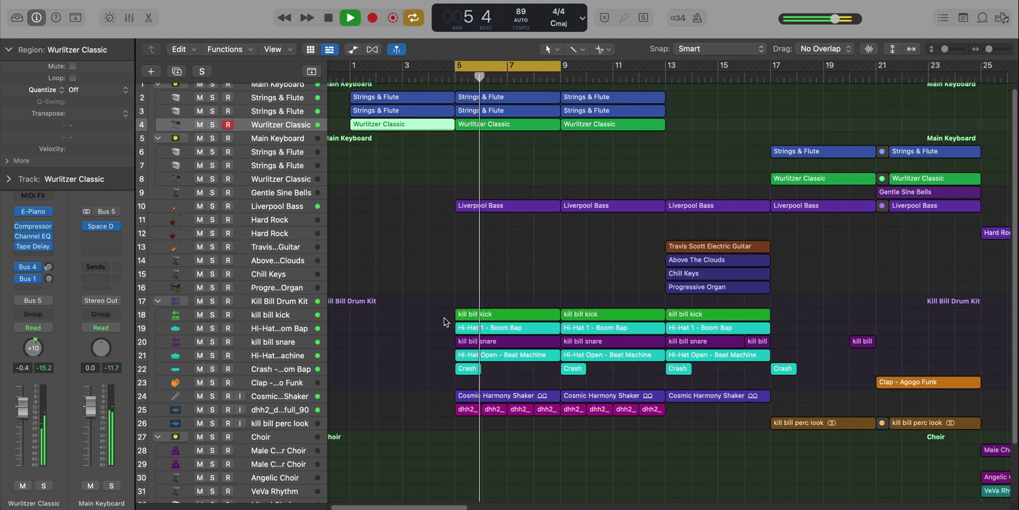
- Solo the Liverpool Bass track and play its bar 5 region with the notes shown in the Piano Roll
key("super+Down")
key("super+Right")
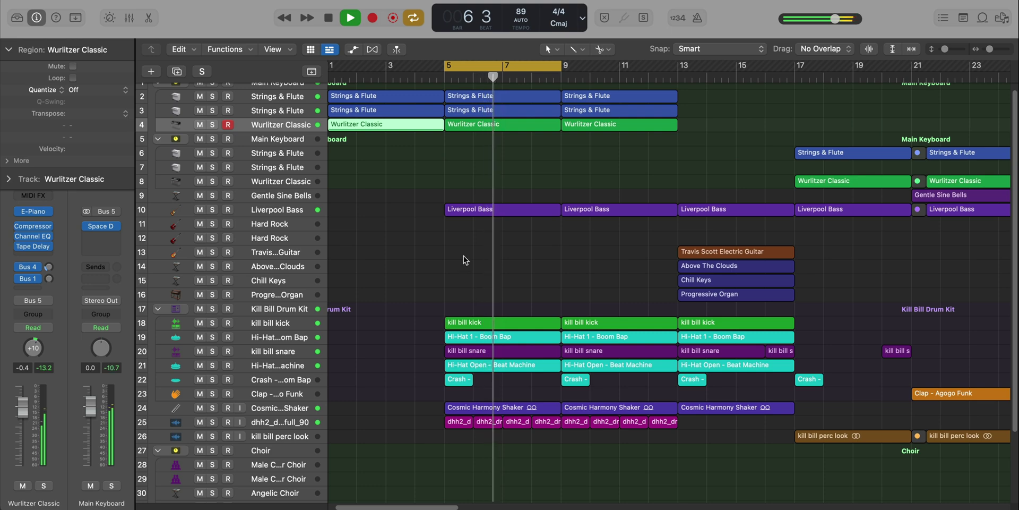
key("super+Right")
key("super+Down")
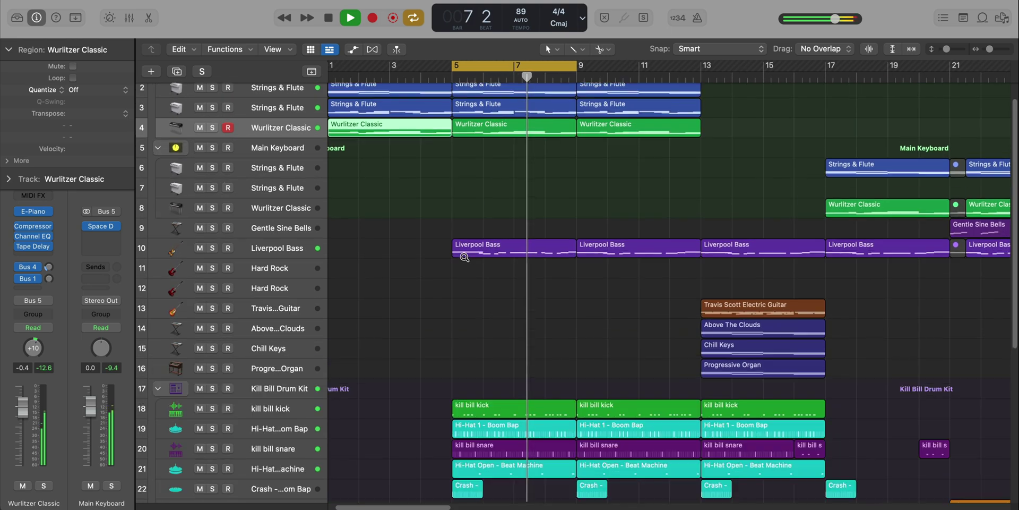
key("super+Down")
key("super+Right")
key("super+Down")
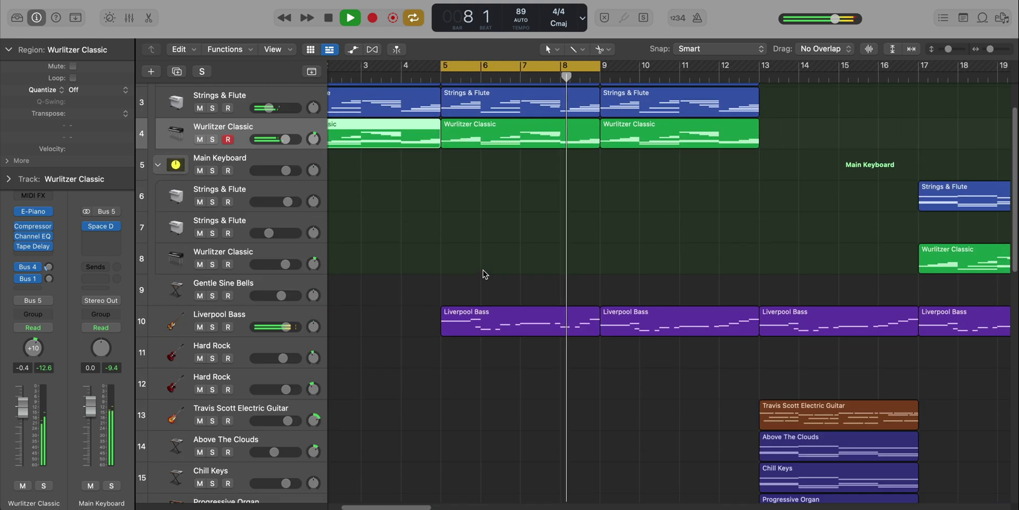
key("super+Down")
scroll(483, 274, "down", 4)
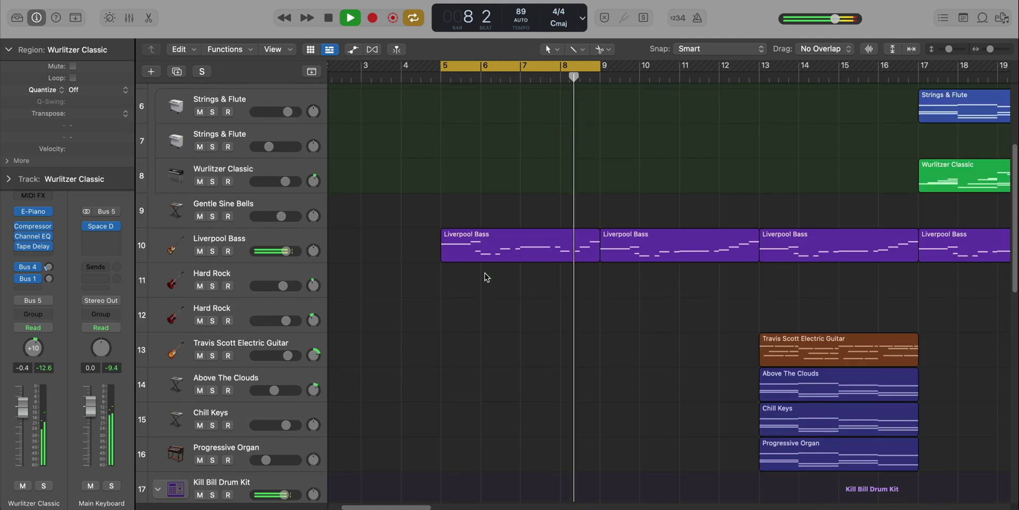
left_click(234, 237)
left_click(212, 251)
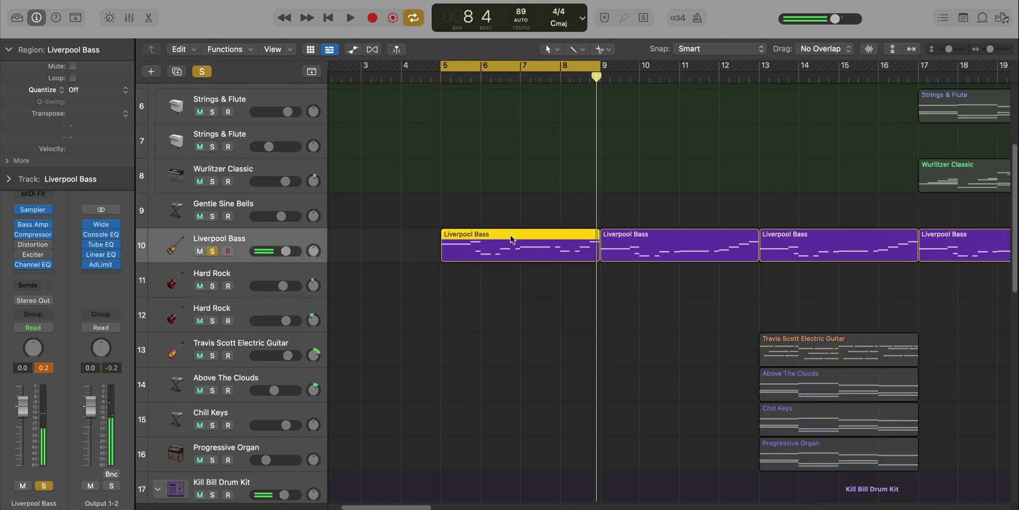
double_click(512, 239)
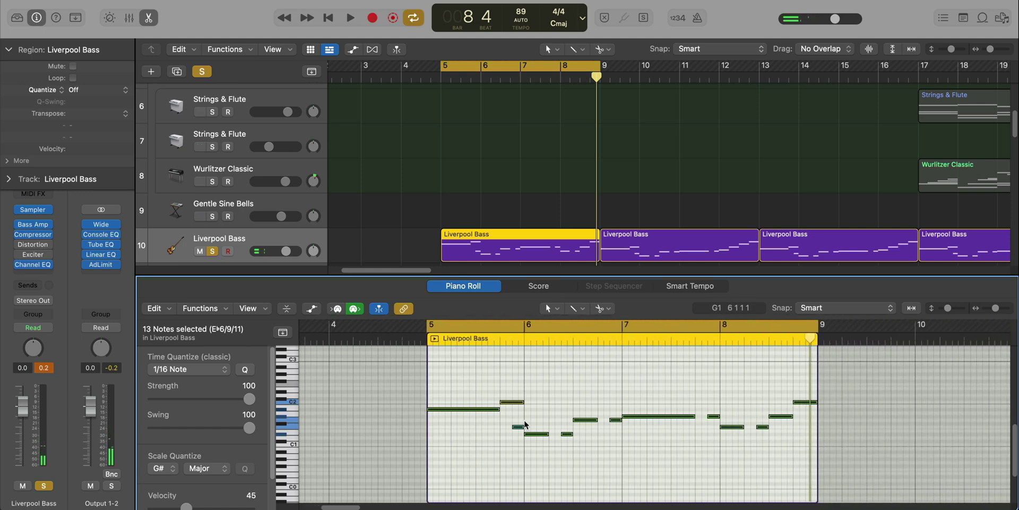
key("space")
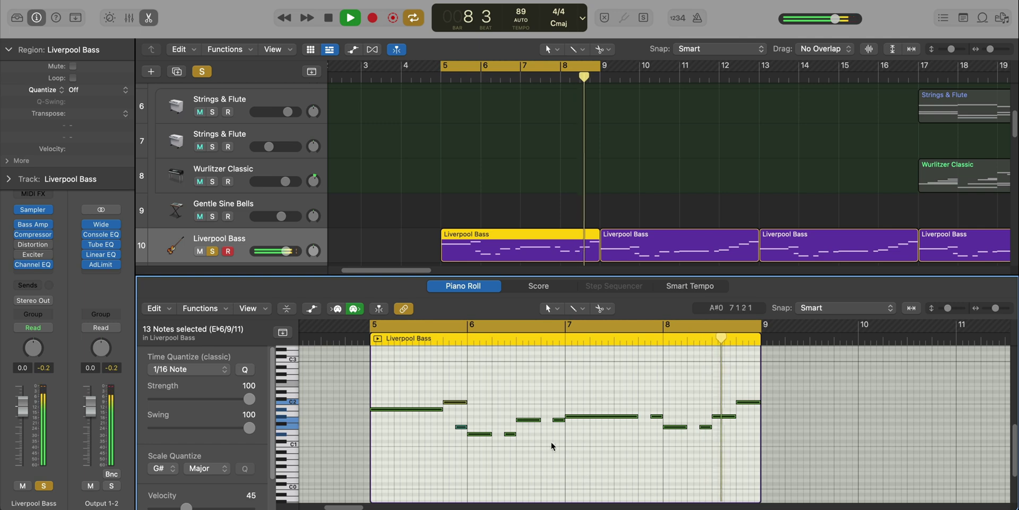
- Stop playback, check the Liverpool Bass patch in the sound Library, and audition individual bass notes in the Piano Roll
key("space")
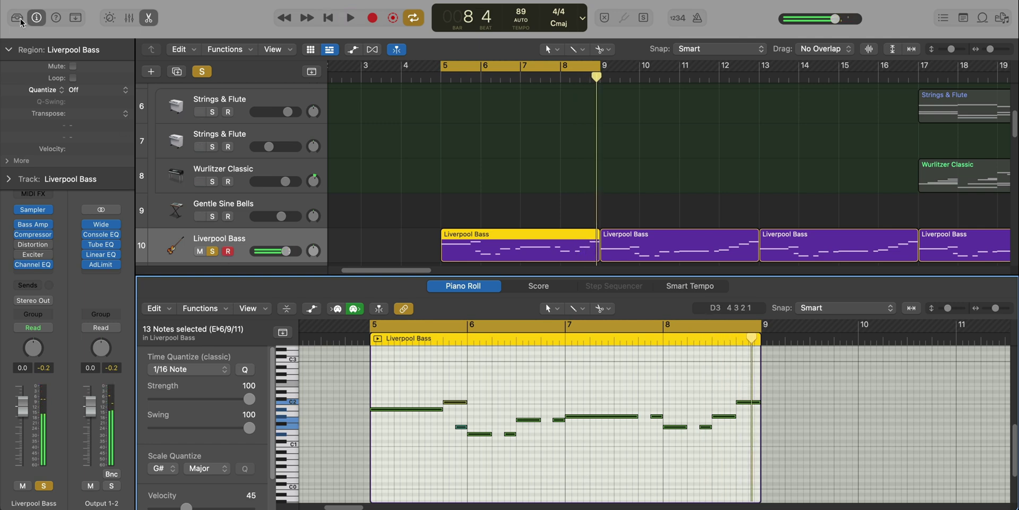
left_click(18, 18)
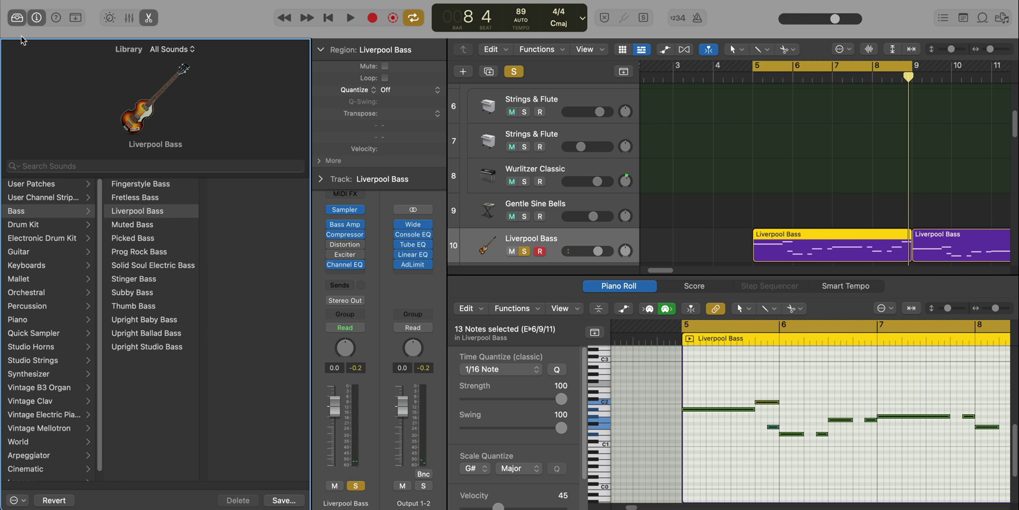
left_click(18, 18)
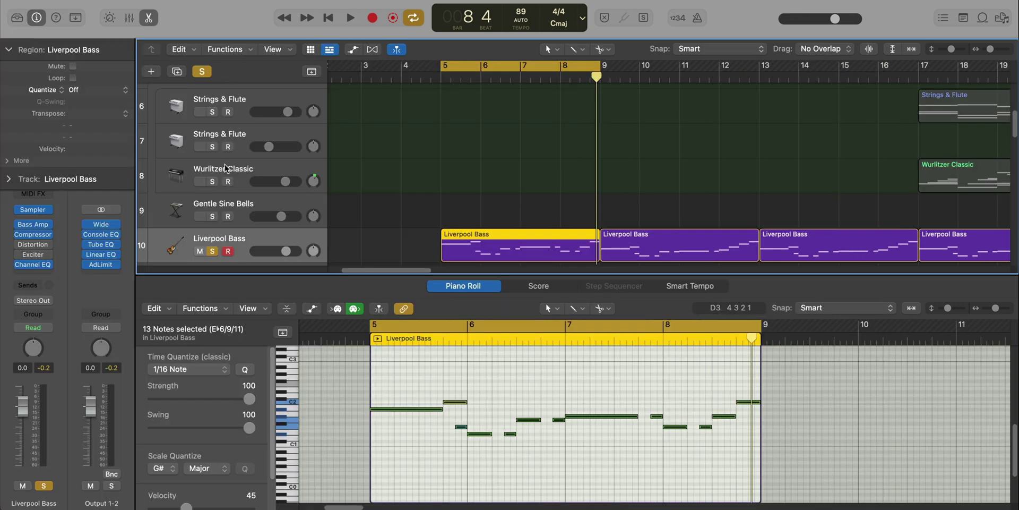
left_click(519, 461)
left_click(463, 431)
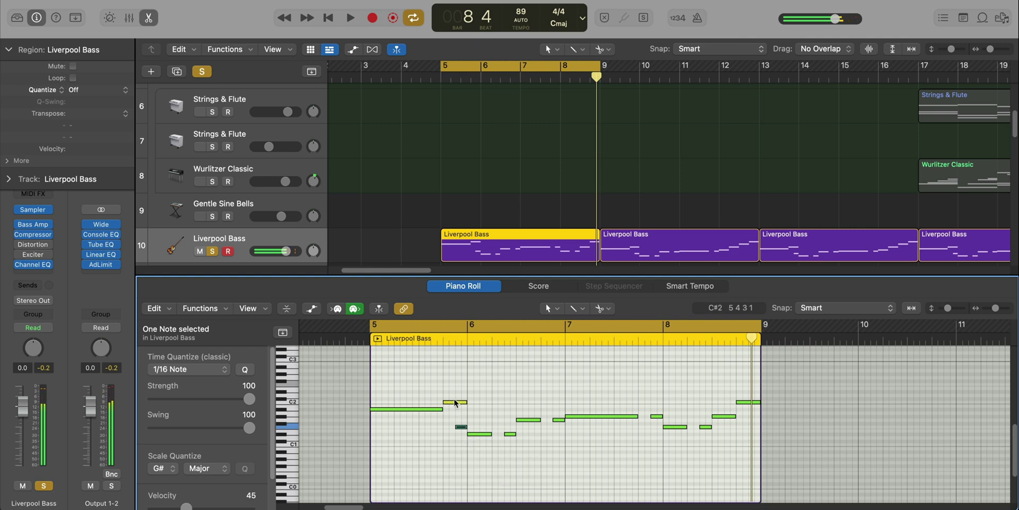
- Inspect the Sampler instrument and the Bass Amp Designer settings on the Liverpool Bass track
key("v")
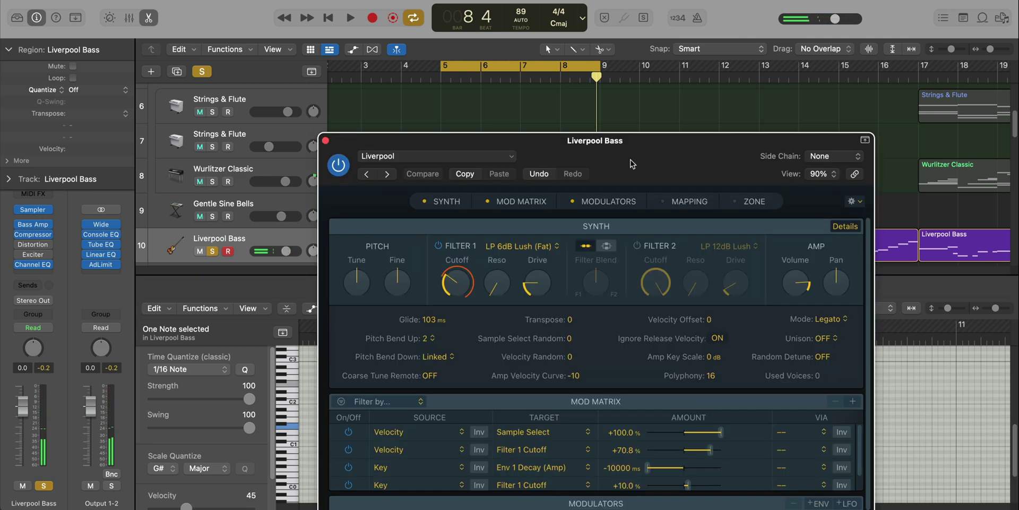
left_click(769, 141)
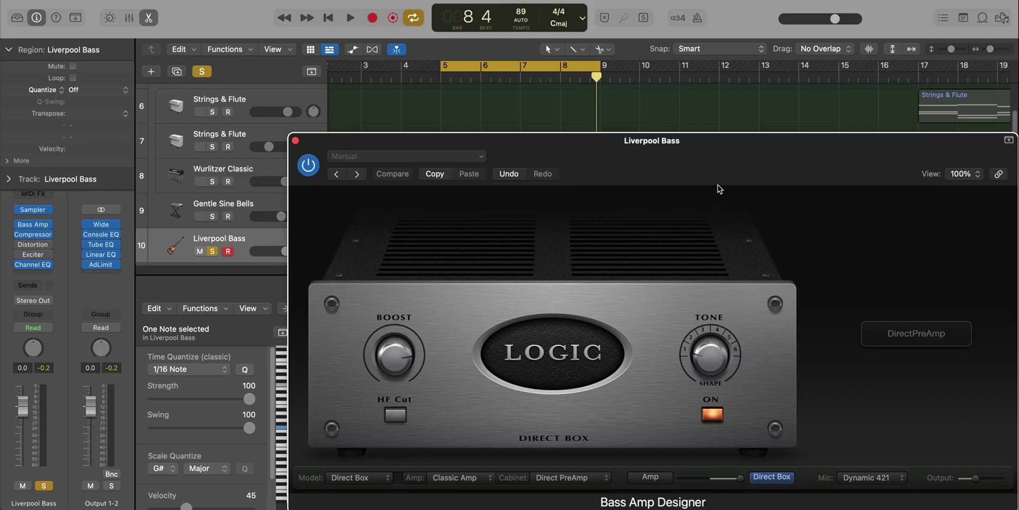
left_click_drag(718, 188, 665, 149)
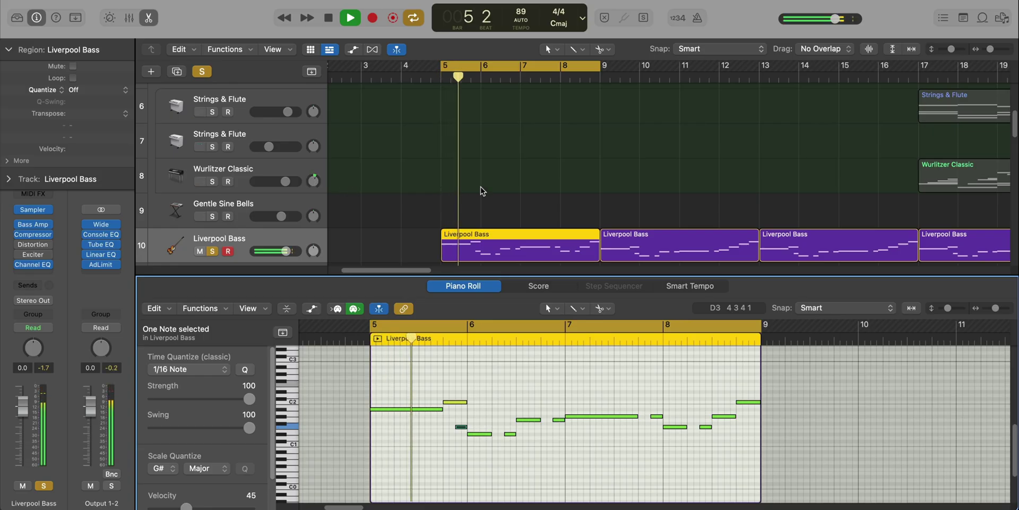
- Close the Piano Roll and play the Kill Bill Drum Kit, Cosmic Harmony Shaker and dhh2 drum loop tracks soloed together
scroll(479, 191, "down", 2)
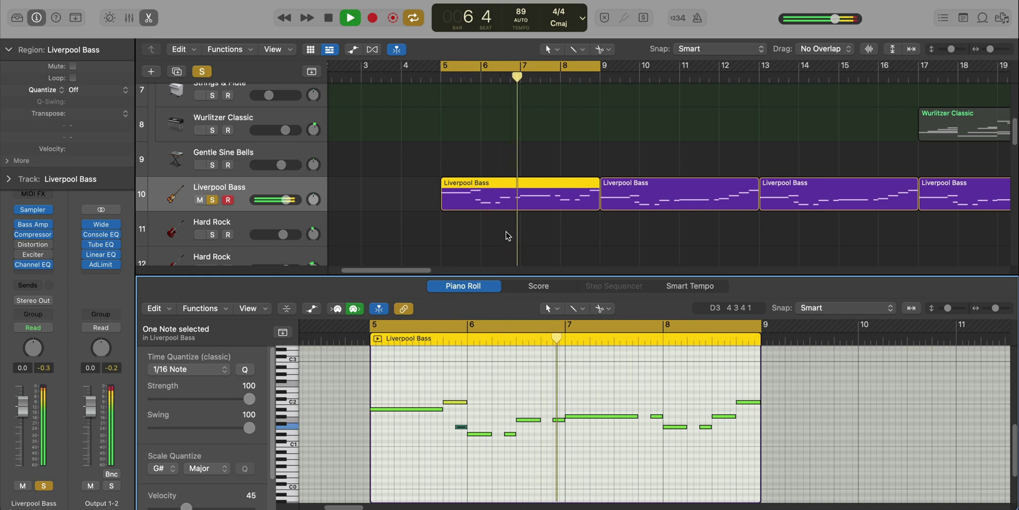
key("e")
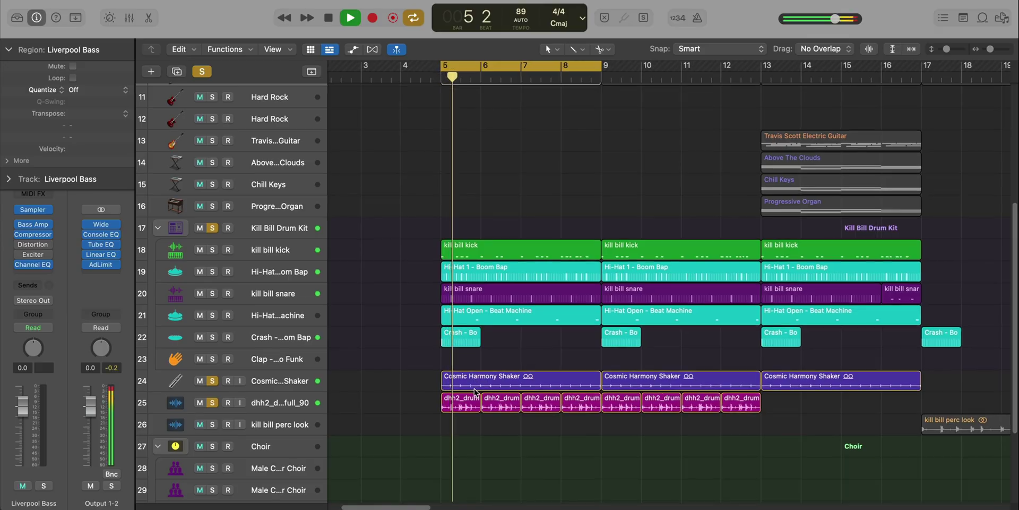
key("super+Right")
key("super+Down")
key("super+Down")
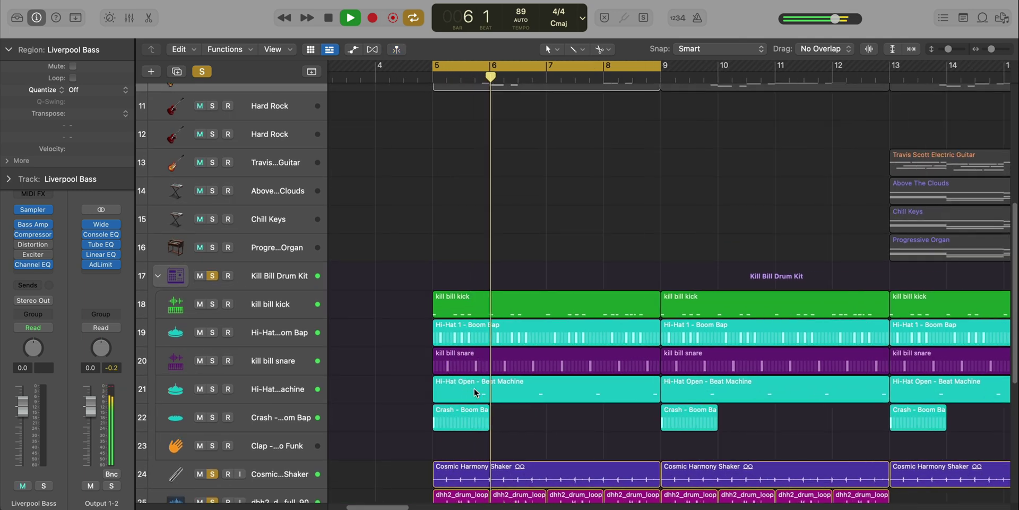
scroll(474, 392, "down", 3)
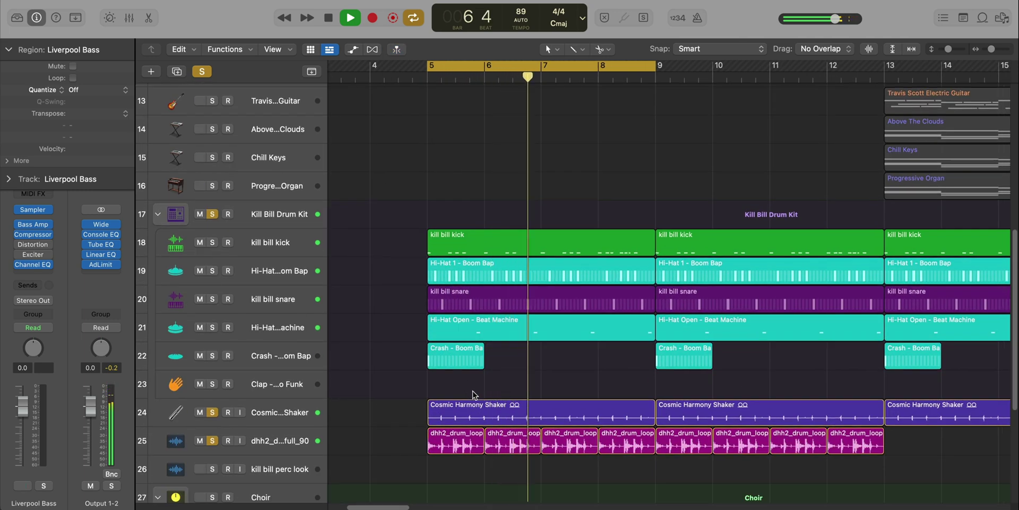
- Solo the kill bill kick track and play its bar 5 region with the notes shown in the Piano Roll
key("space")
left_click(231, 249)
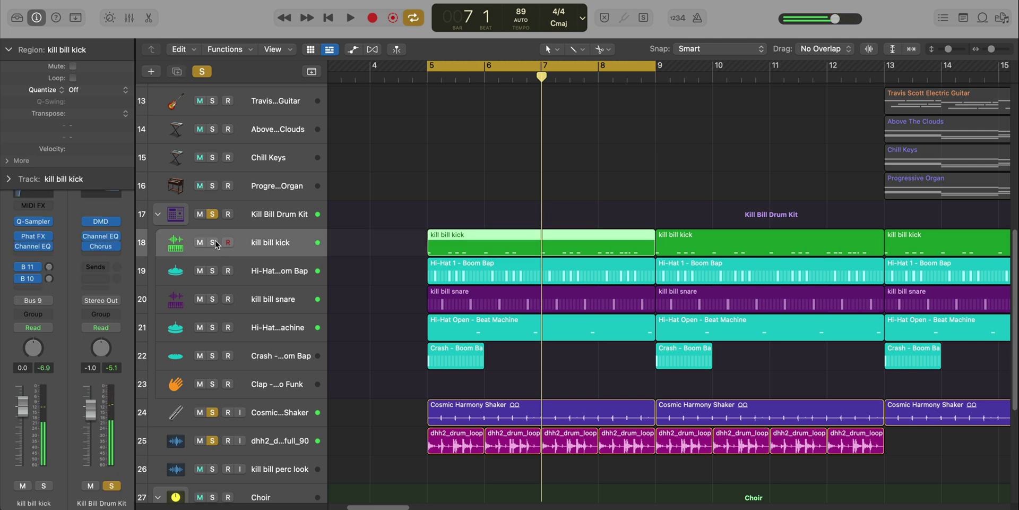
left_click(212, 242)
key("space")
double_click(477, 245)
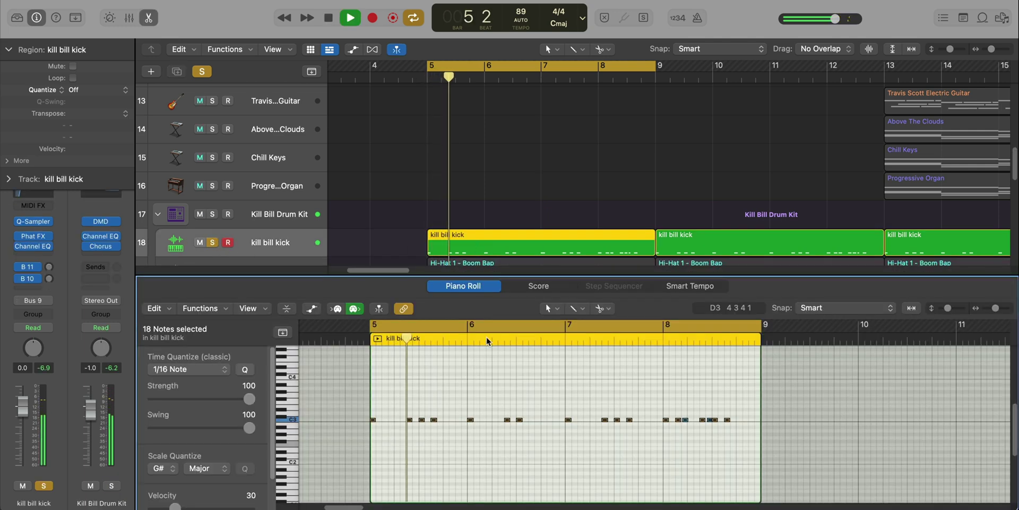
scroll(349, 209, "down", 4)
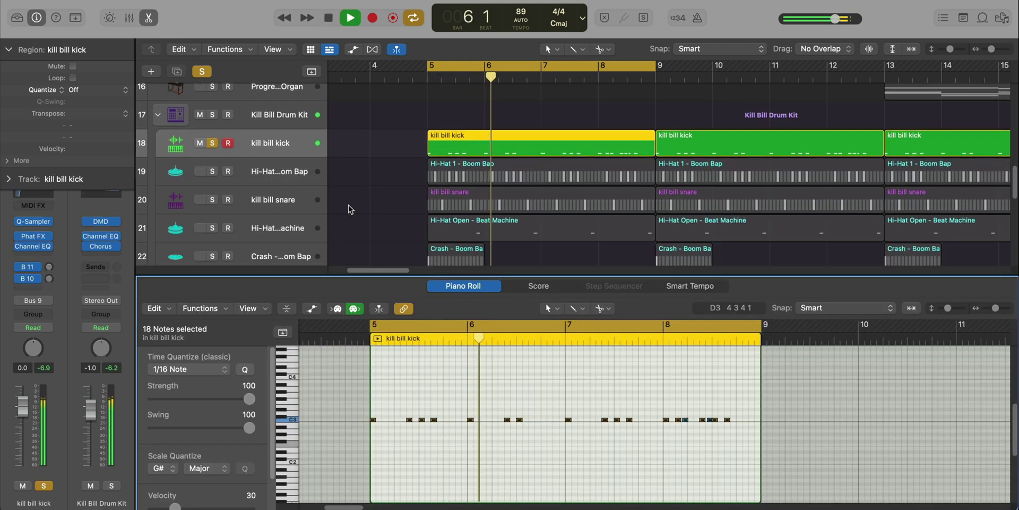
- Play the Hi-Hat 1 - Boom Bap track on its own, followed by the kill bill snare track soloed alone
key("Down")
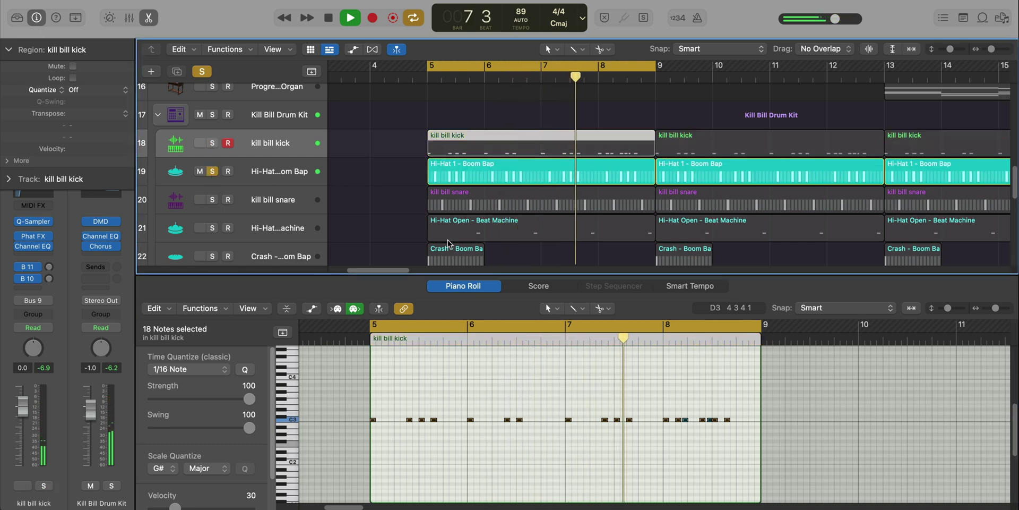
key("space")
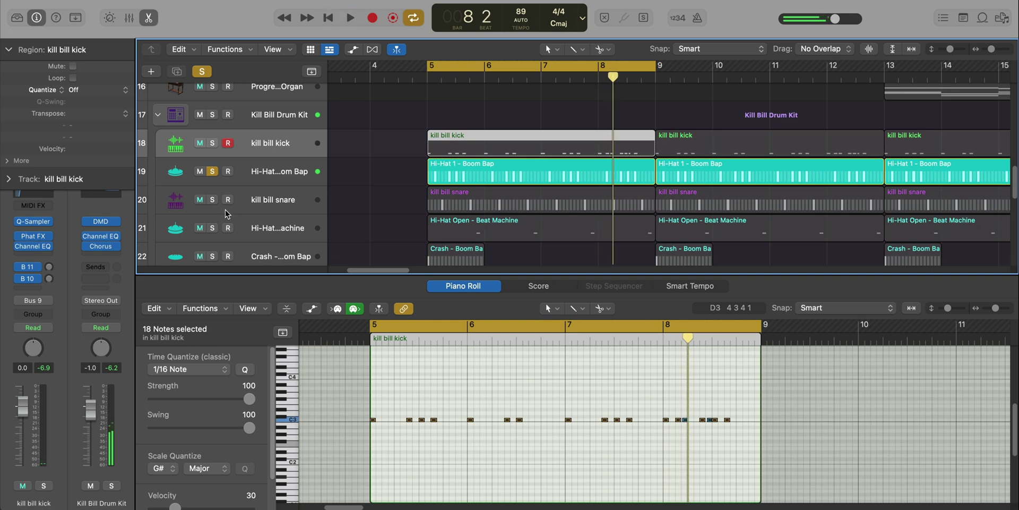
left_click(214, 202)
key("space")
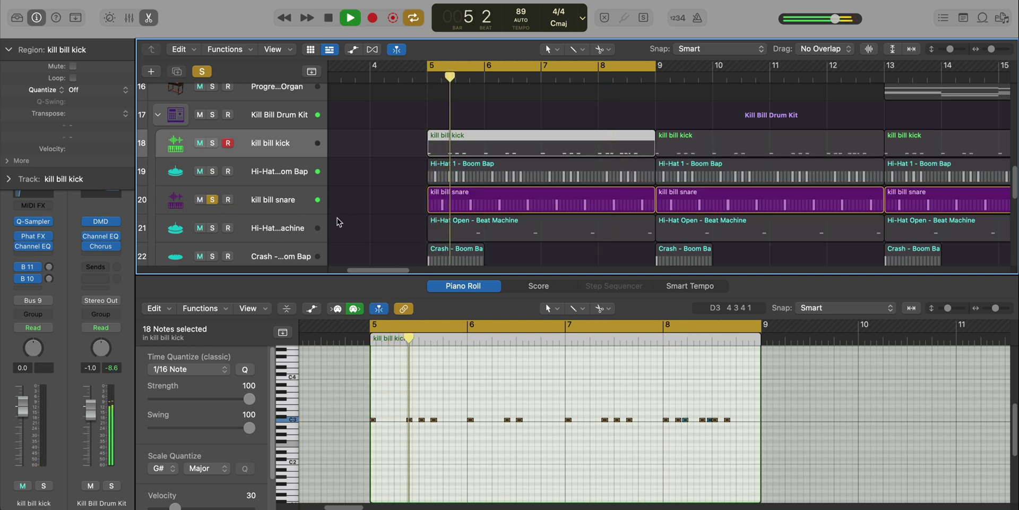
- Listen to the Hi-Hat Open - Beat Machine track soloed, followed by the Crash - Boom Bap track on its own
left_click(379, 232)
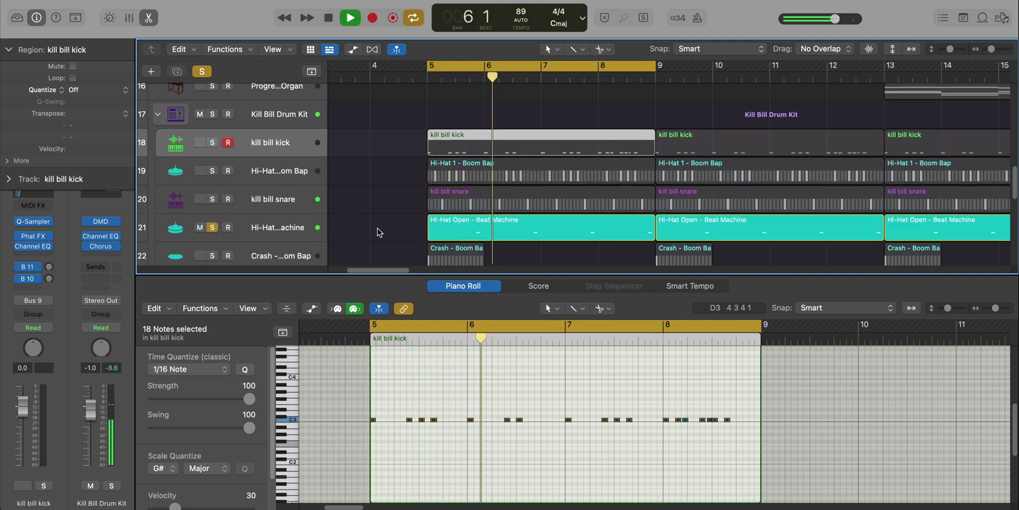
scroll(380, 232, "down", 3)
key("space")
left_click(411, 212)
key("space")
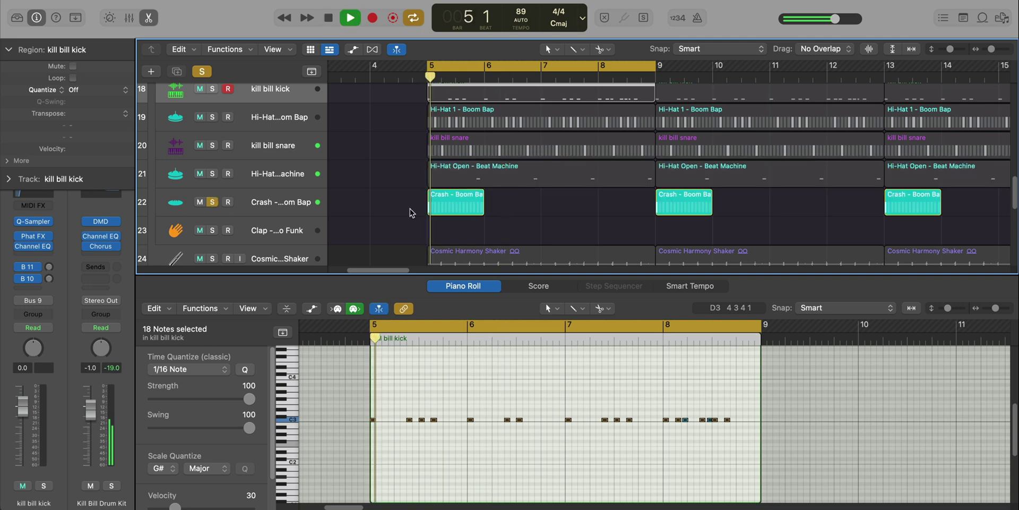
- Move the solo to the Cosmic Harmony Shaker track and play it from bar 5
scroll(417, 212, "down", 2)
key("space")
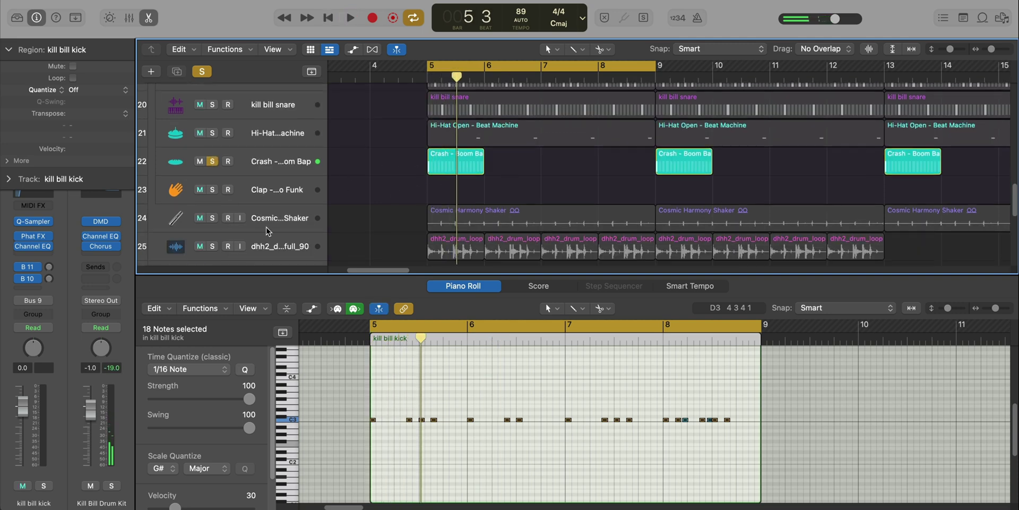
left_click(212, 218)
key("space")
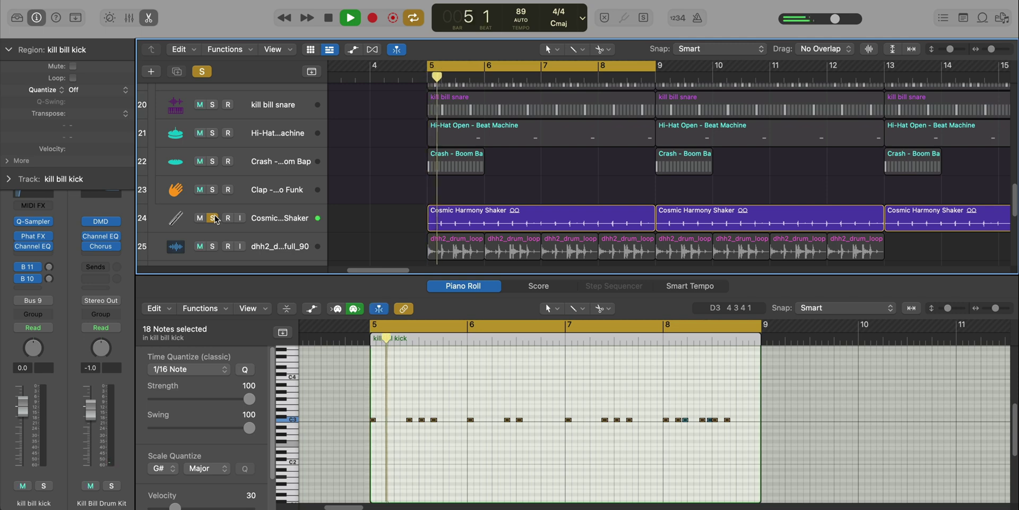
left_click(476, 215)
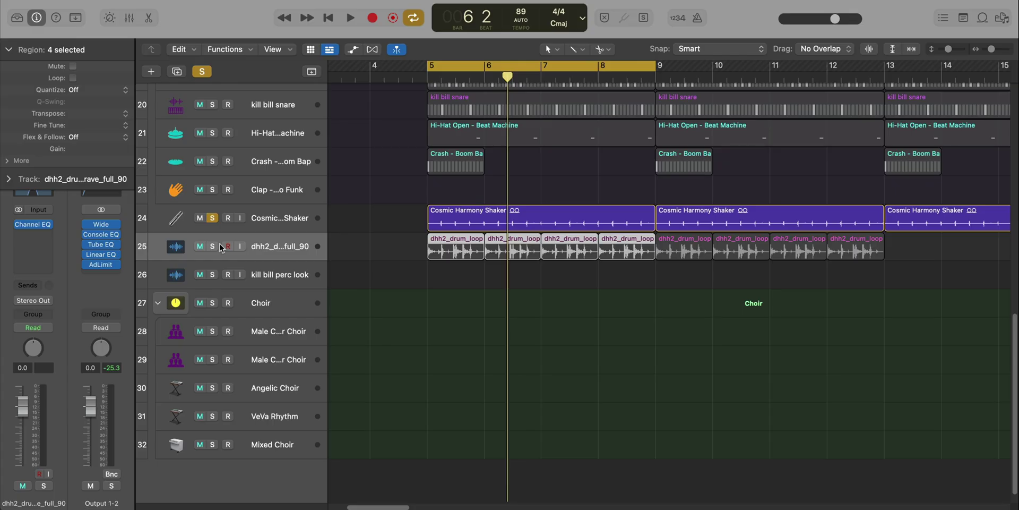
- Solo only the dhh2 drum loop track, play it, and inspect its Channel EQ
left_click(213, 245)
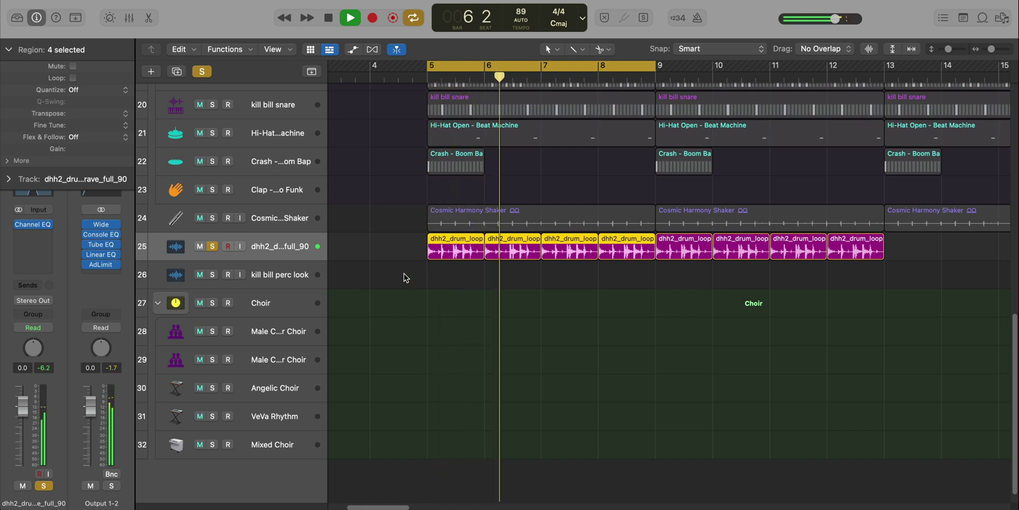
left_click(34, 227)
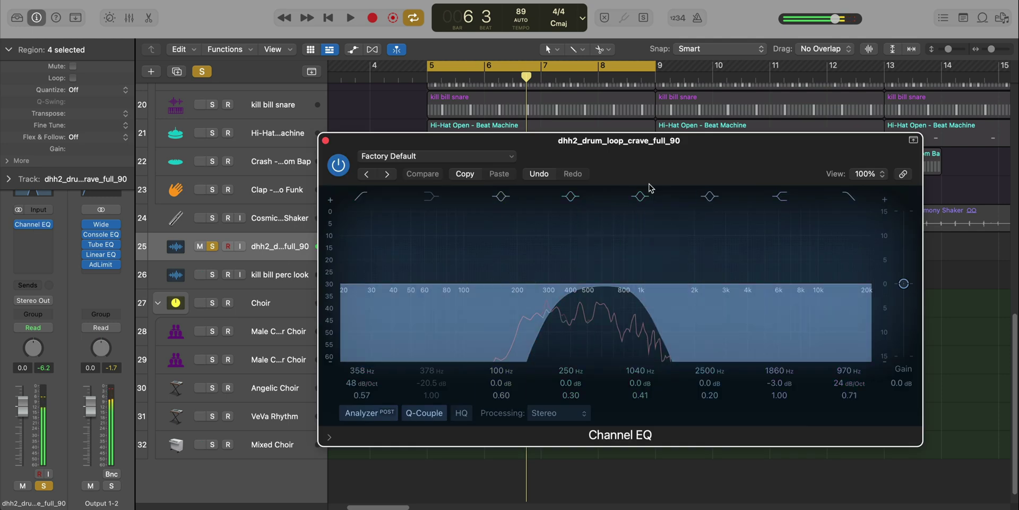
left_click(326, 142)
key("space")
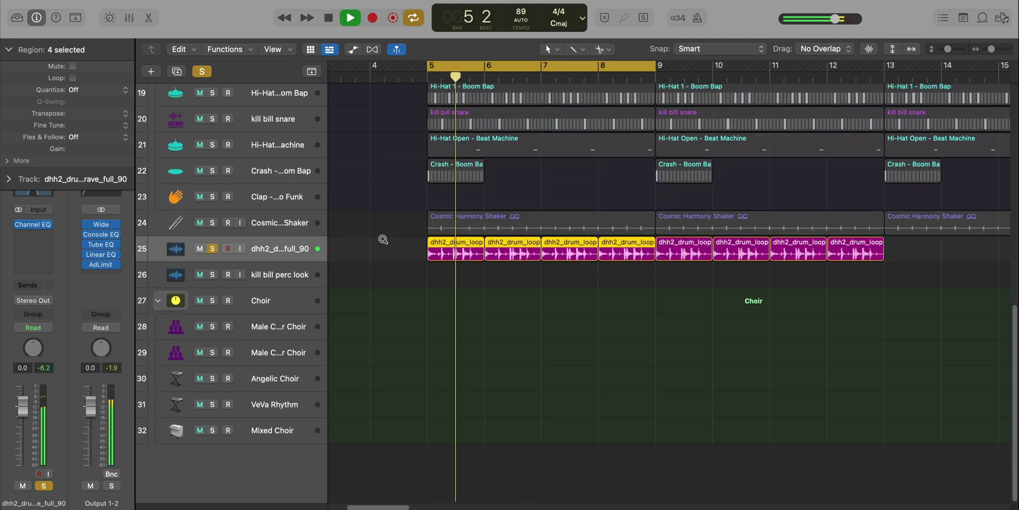
- Solo the Kill Bill Drum Kit stack and the Cosmic Harmony Shaker along with the drum loop, and play all drums together
left_click(384, 239, "ctrl+alt")
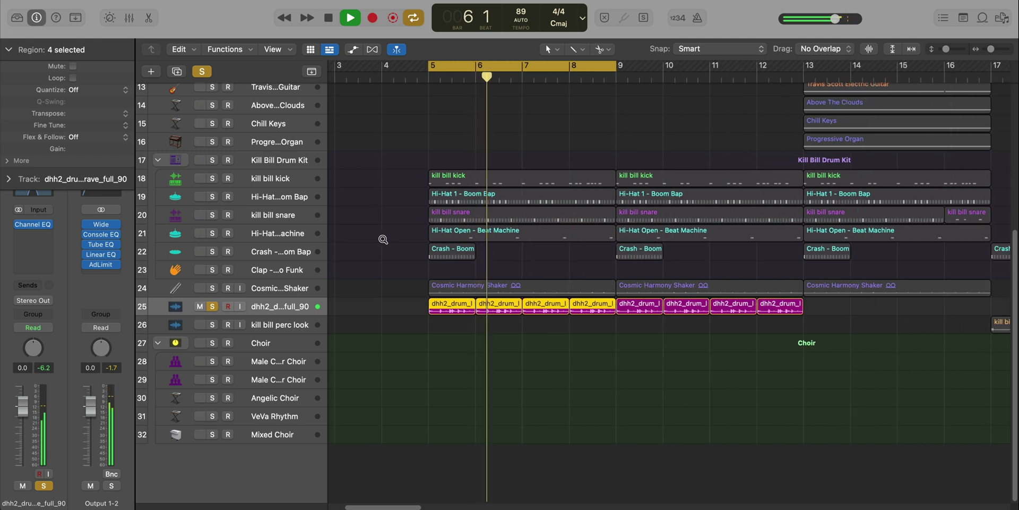
left_click_drag(213, 160, 212, 298)
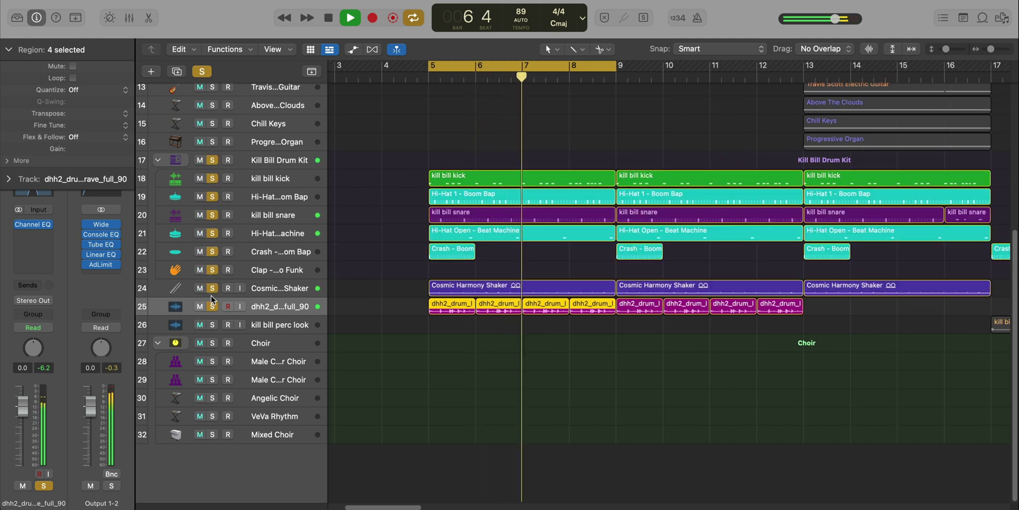
scroll(448, 310, "down", 5)
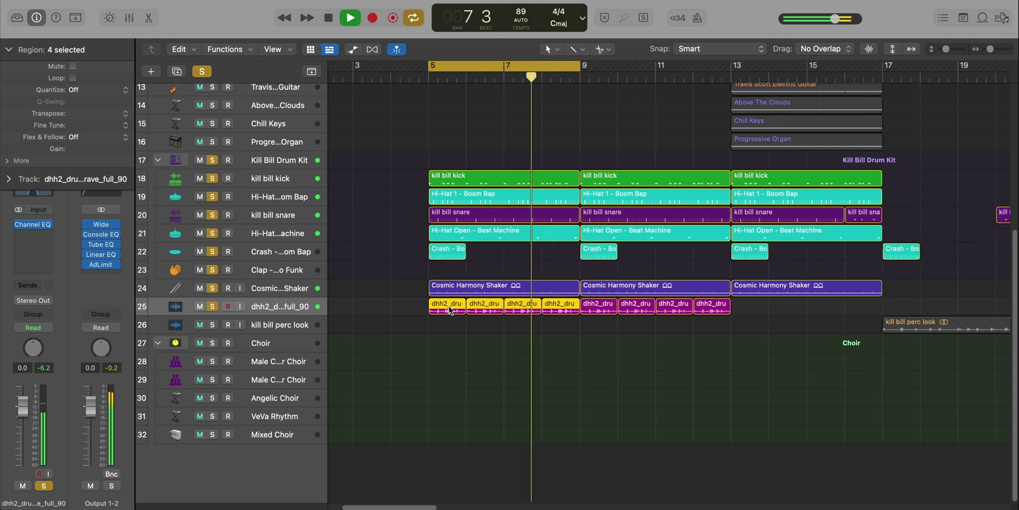
scroll(449, 310, "down", 2)
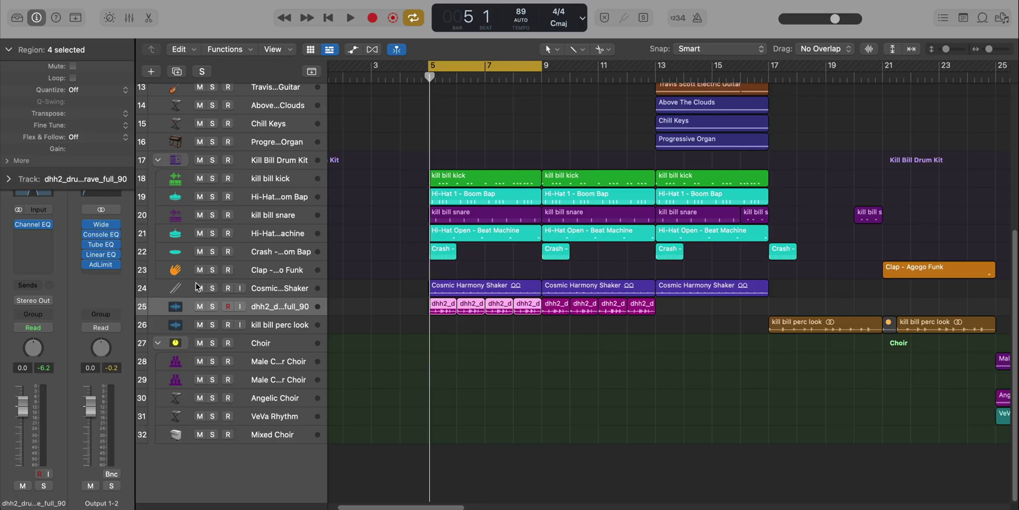
- Solo only the Kill Bill Drum Kit stack, play it from bar 5, and inspect its Channel EQ
left_click(213, 161)
left_click(307, 163)
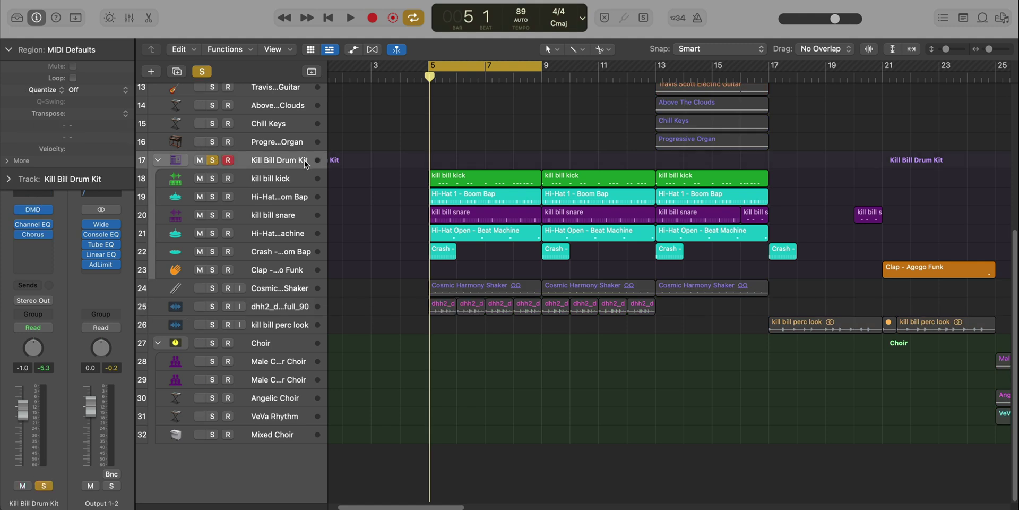
key("space")
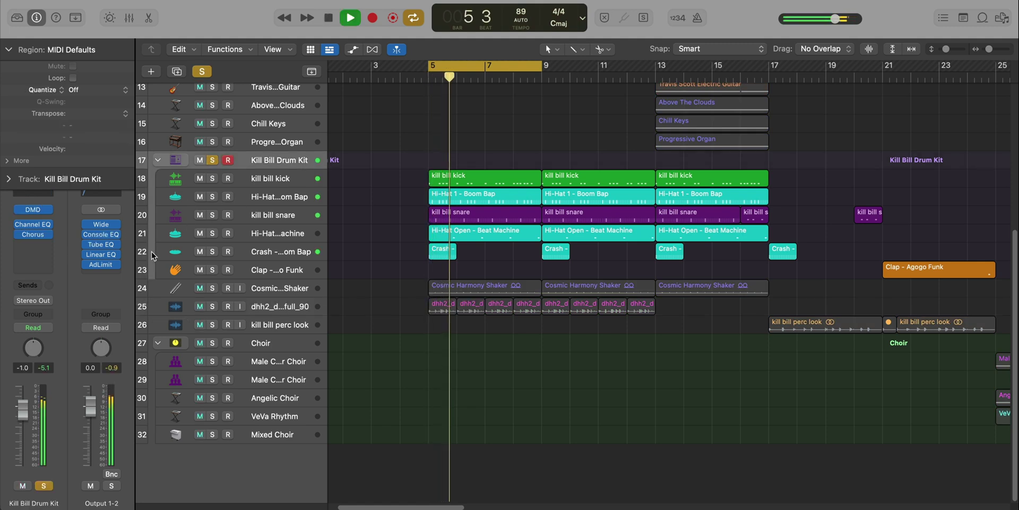
left_click(33, 224)
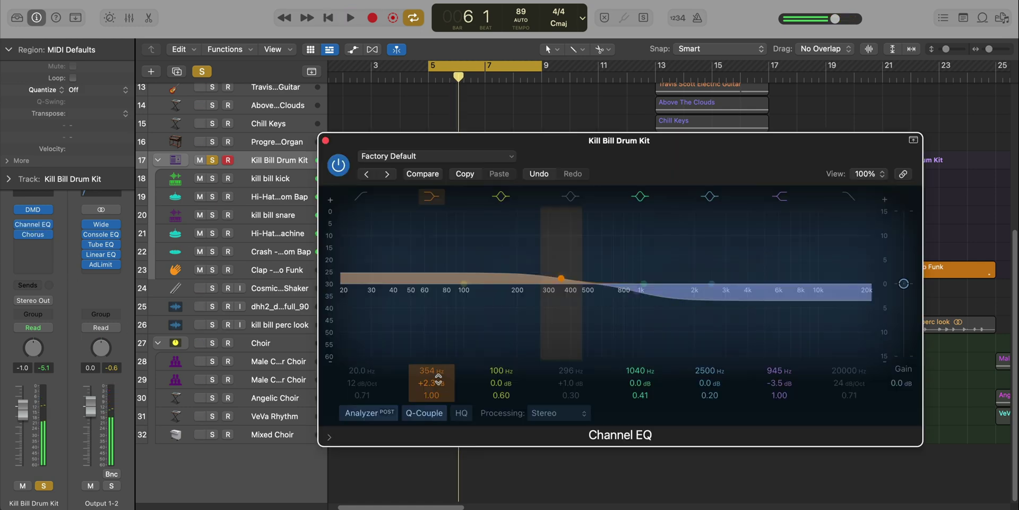
left_click_drag(727, 158, 654, 159)
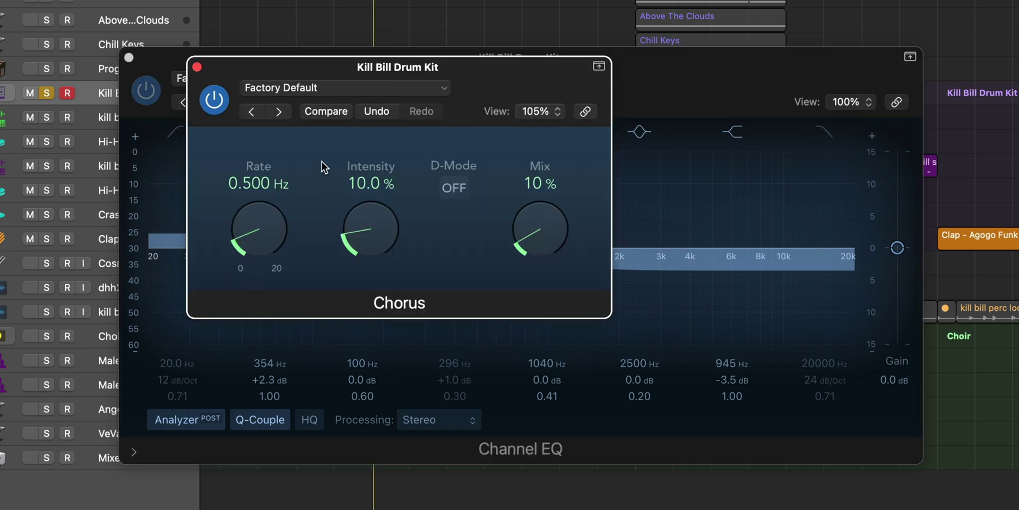
- Bypass the Chorus and Channel EQ on the Kill Bill Drum Kit to hear the drums without effects
left_click_drag(218, 78, 332, 78)
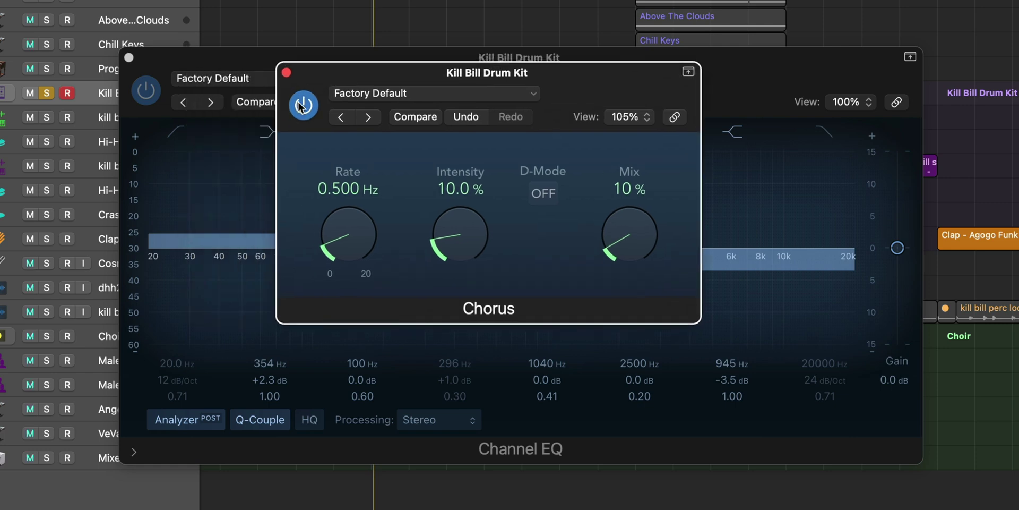
left_click(145, 92)
left_click_drag(547, 76, 516, 197)
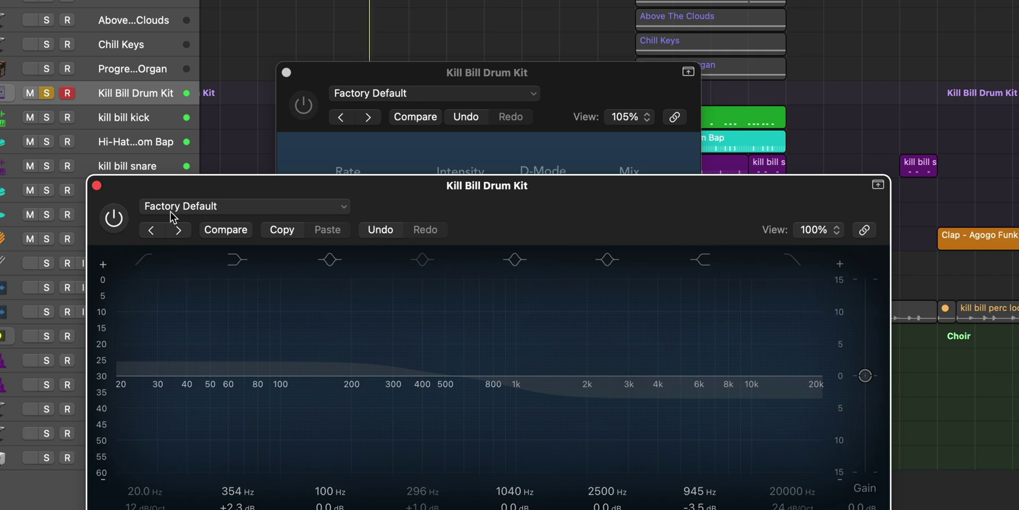
- Re-enable the Channel EQ and Chorus on the Kill Bill Drum Kit, then close both plug-in windows
left_click(121, 222)
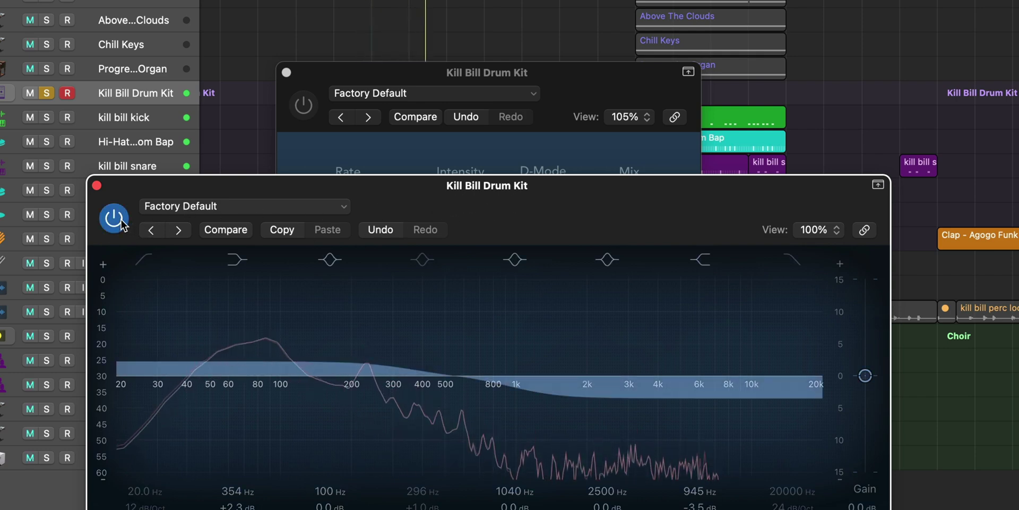
left_click(306, 106)
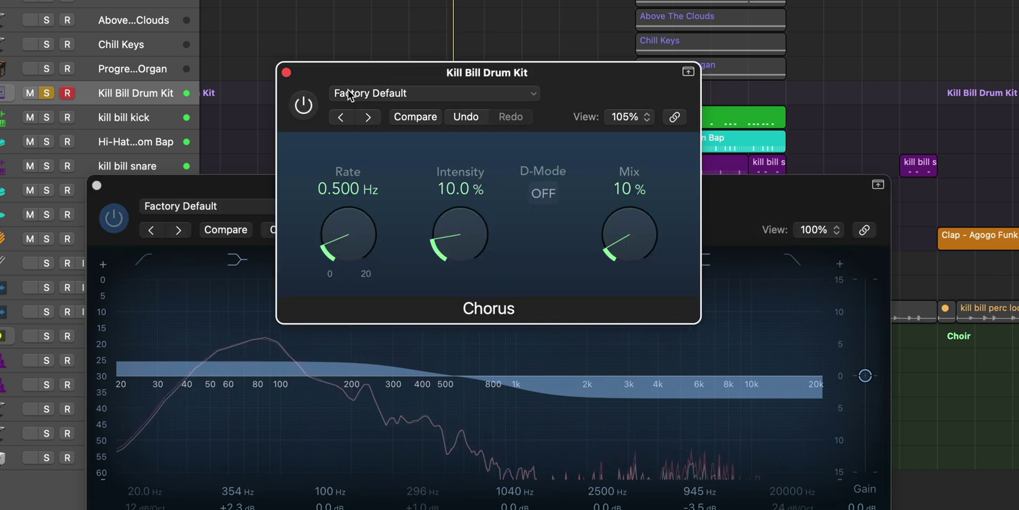
left_click(305, 107)
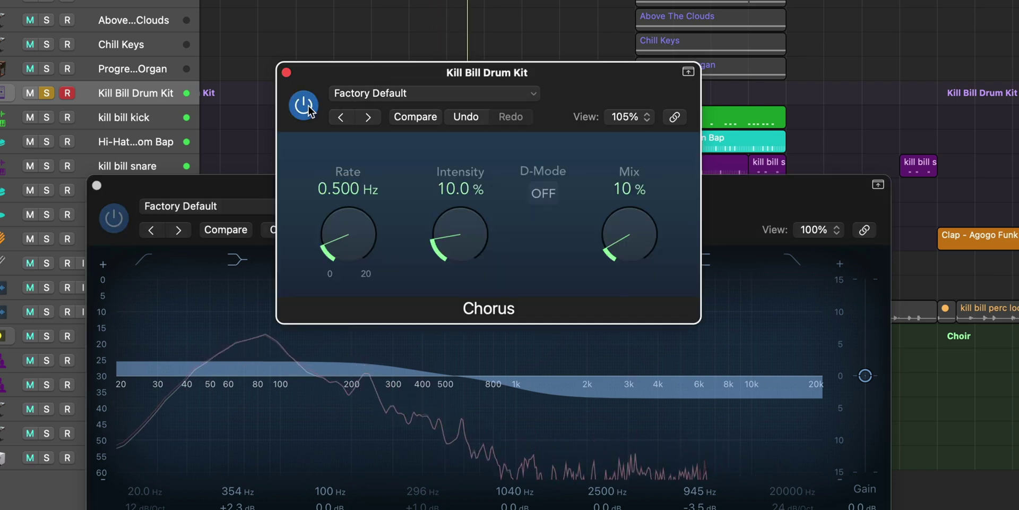
left_click(286, 72)
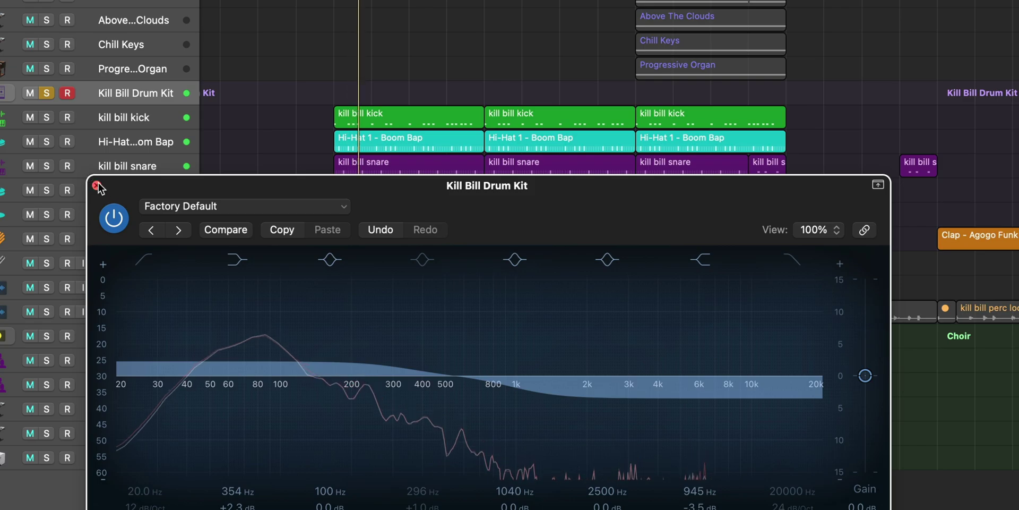
left_click(98, 186)
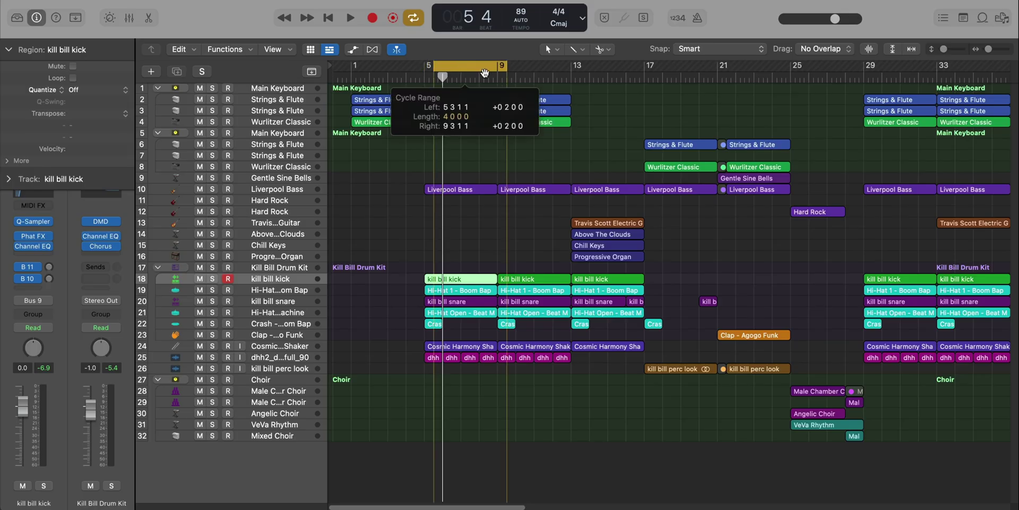
- Move the cycle range to bars 13 to 17 and play that section with all tracks, viewing its regions up close
left_click_drag(459, 80, 603, 79)
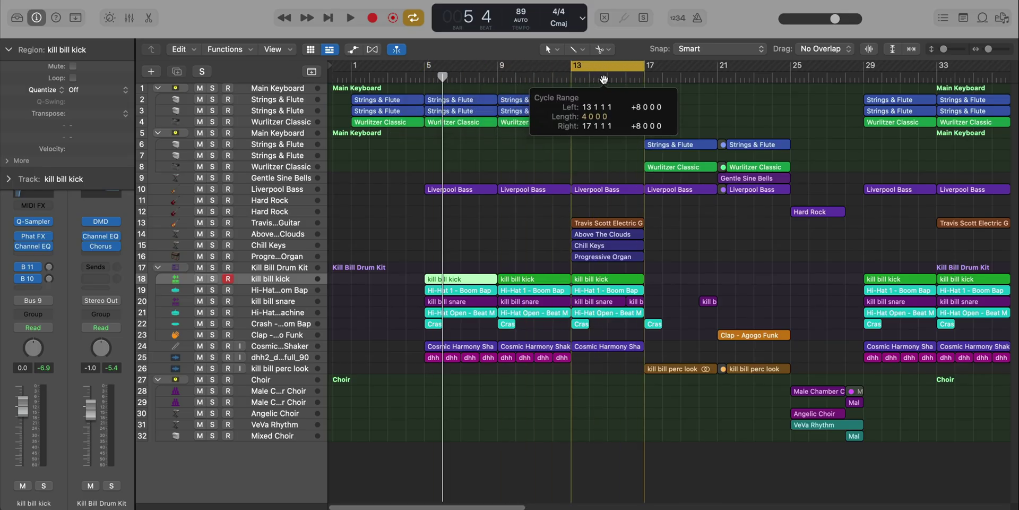
key("space")
left_click(660, 330, "ctrl+alt")
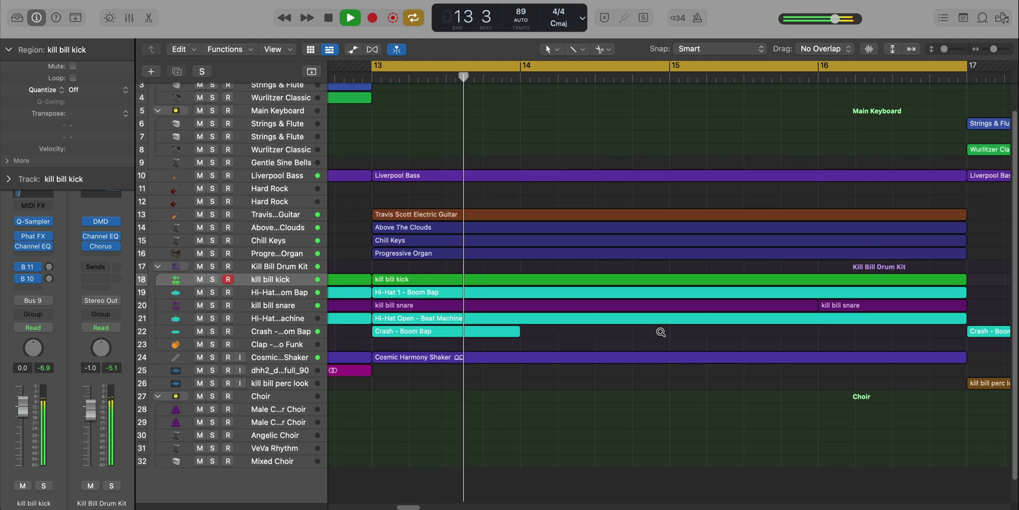
key("super+Left")
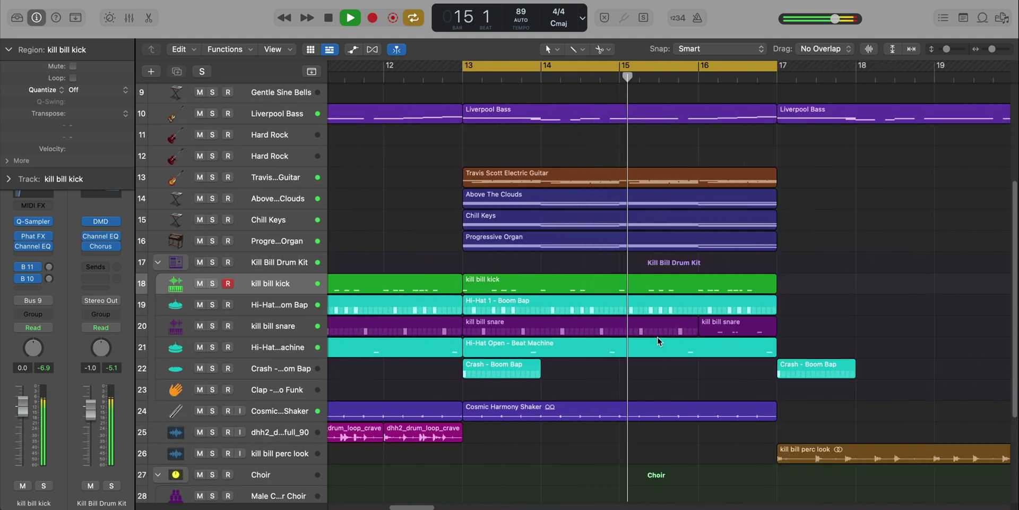
scroll(657, 340, "up", 1)
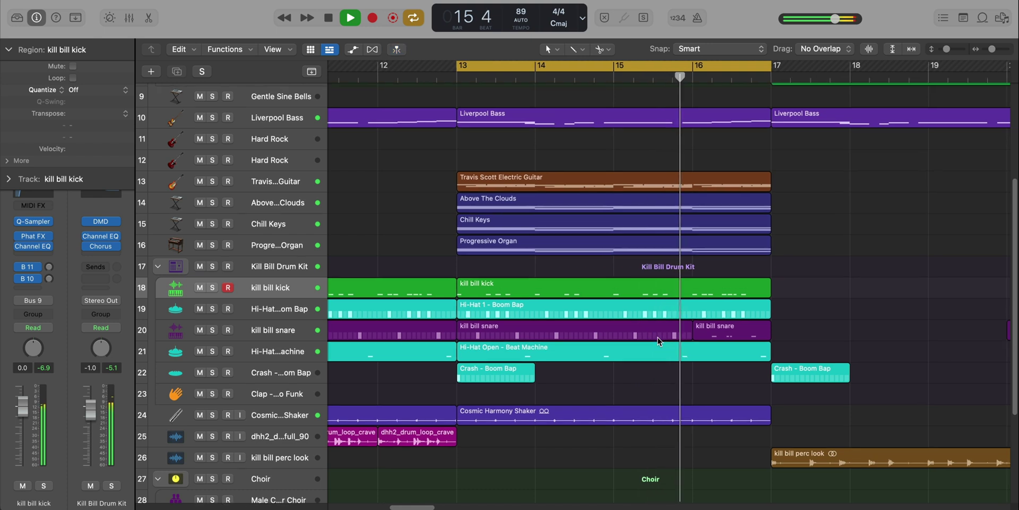
scroll(657, 340, "right", 2)
scroll(661, 339, "right", 1)
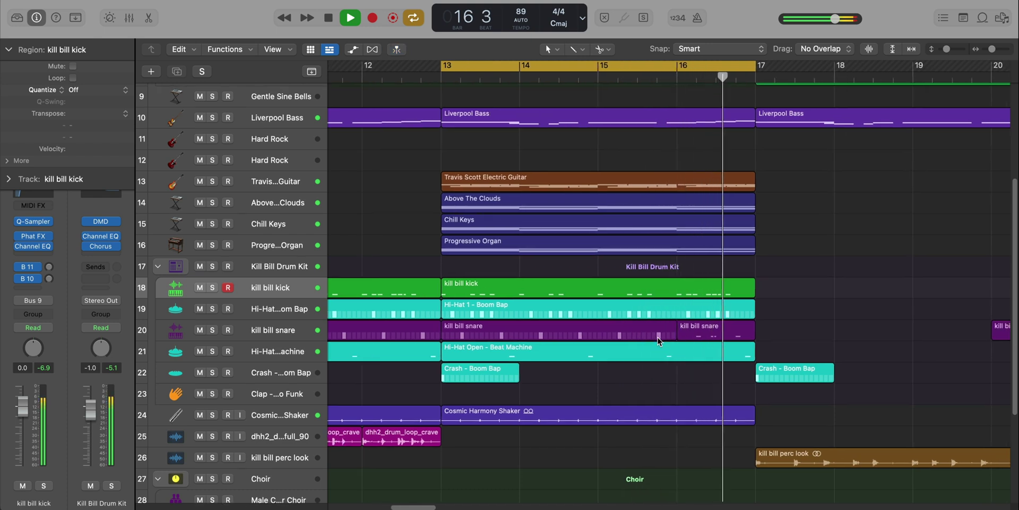
key("space")
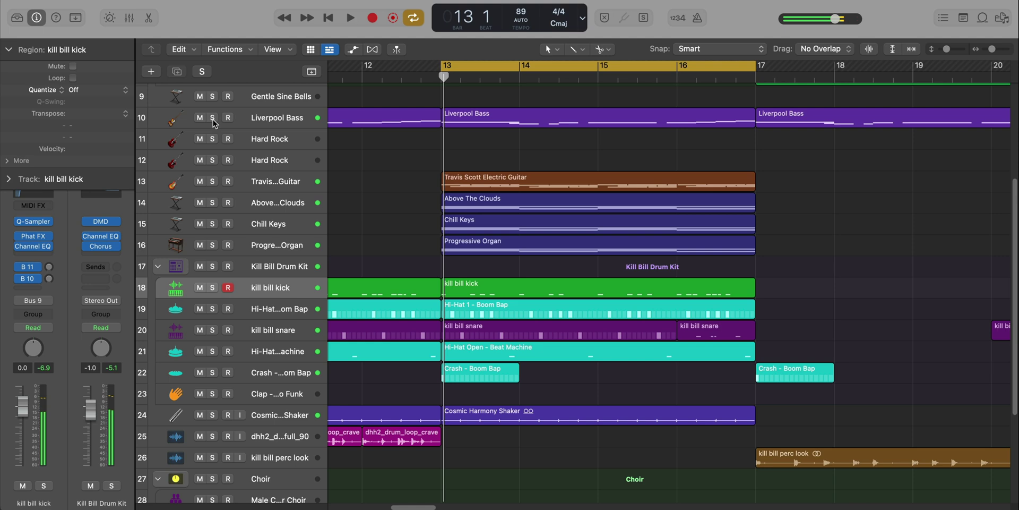
- Solo the Liverpool Bass, open its bar 13 region's notes, and loop only bar 16 to hear the closing four-note run
left_click(213, 121)
double_click(584, 123)
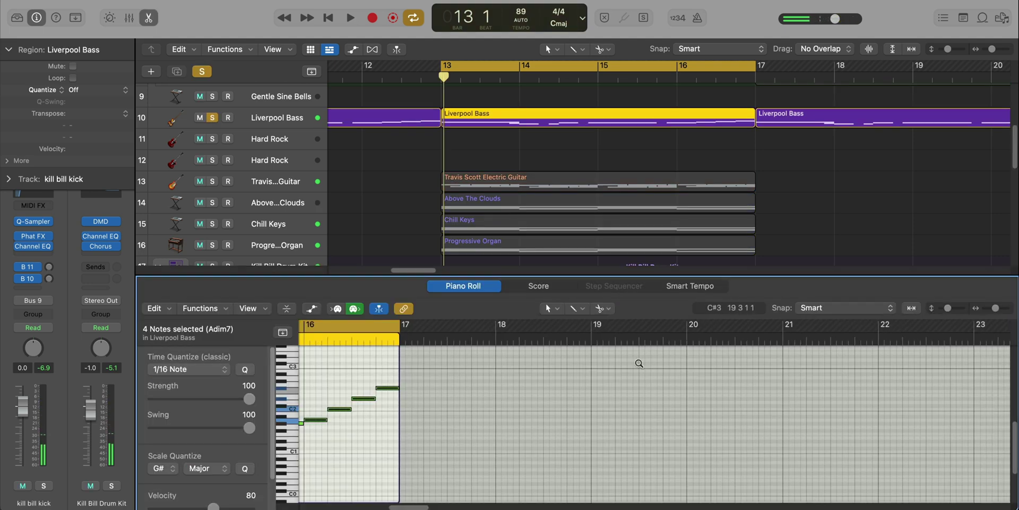
scroll(601, 386, "left", 2)
left_click_drag(422, 330, 524, 361)
key("space")
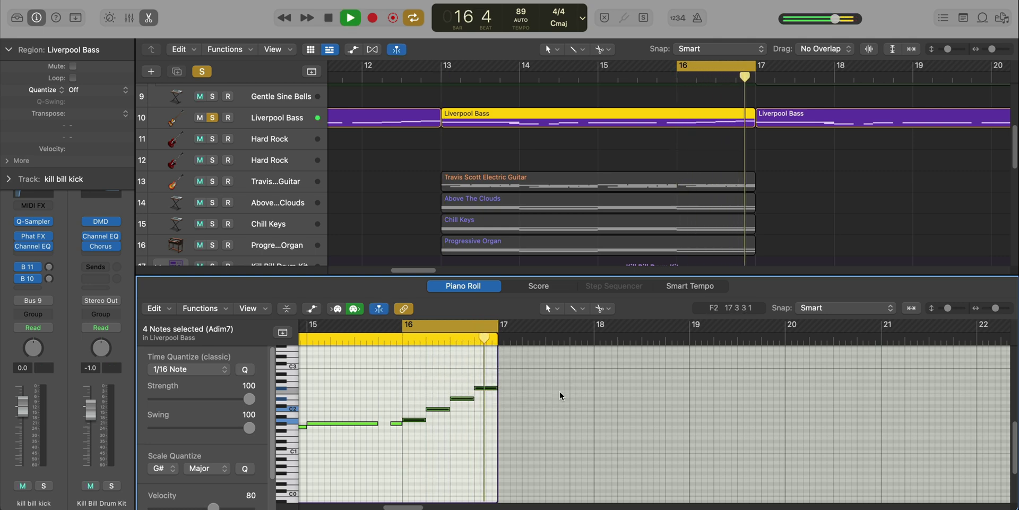
key("p")
key("space")
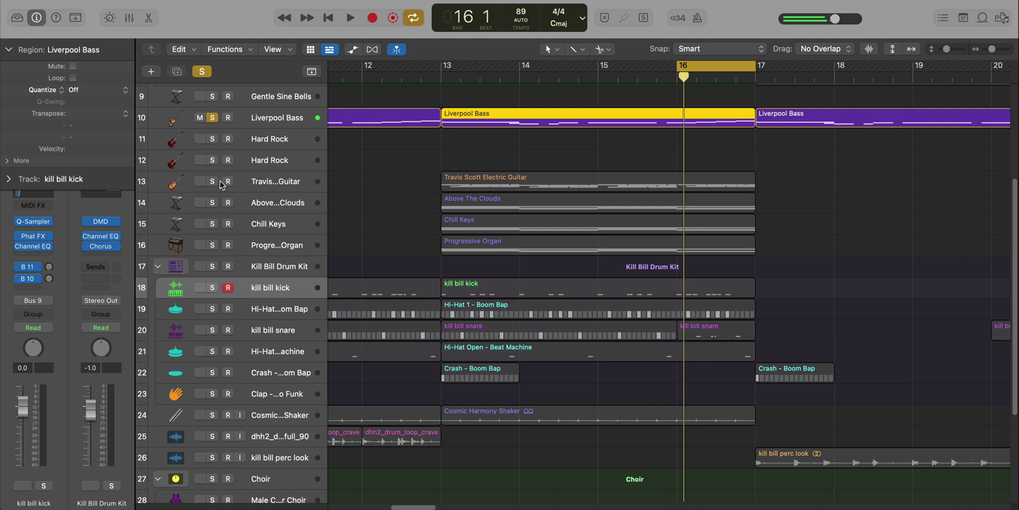
- Solo only the Travis Scott Electric Guitar, cycle its region over bars 13 to 17, and play it with its notes displayed
left_click(510, 180)
key("super+u")
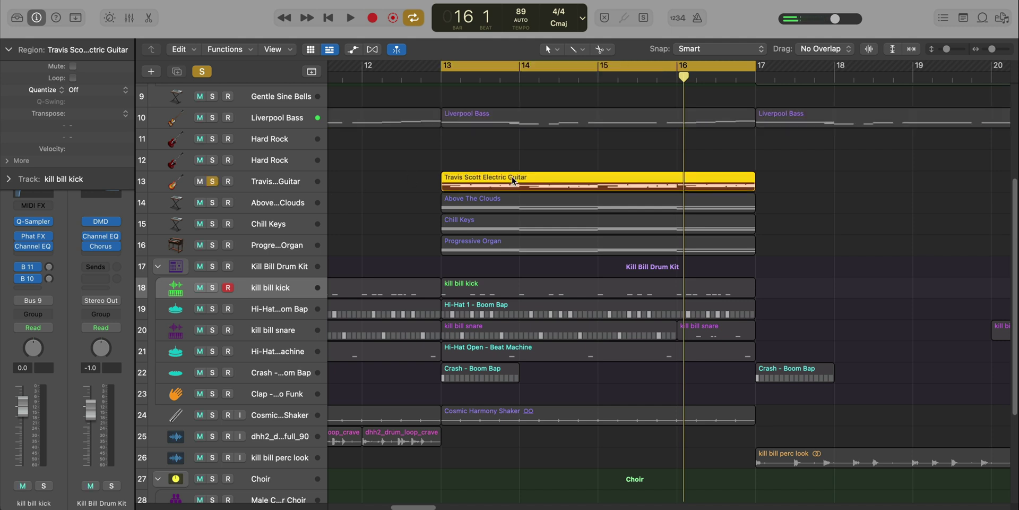
key("space")
key("p")
left_click(581, 387, "ctrl+alt")
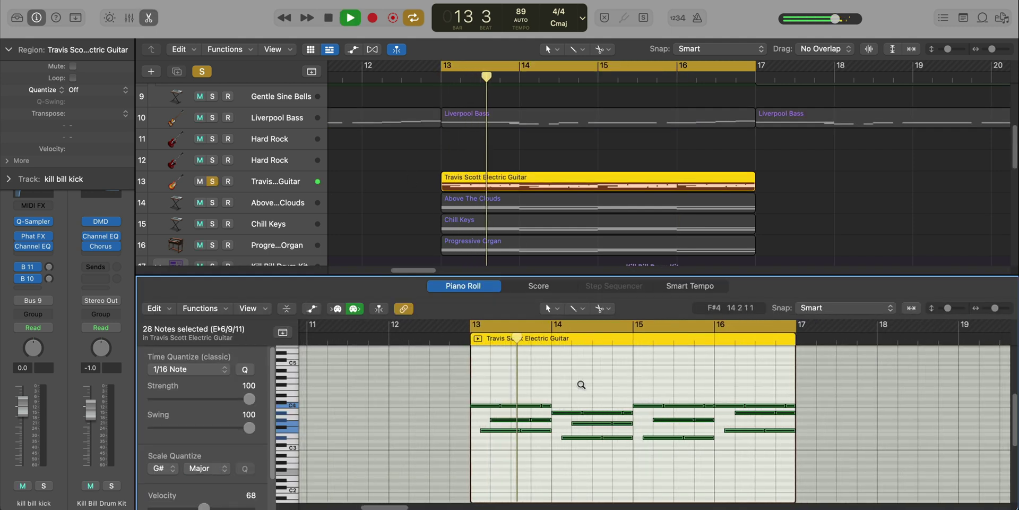
left_click(596, 386, "ctrl+alt")
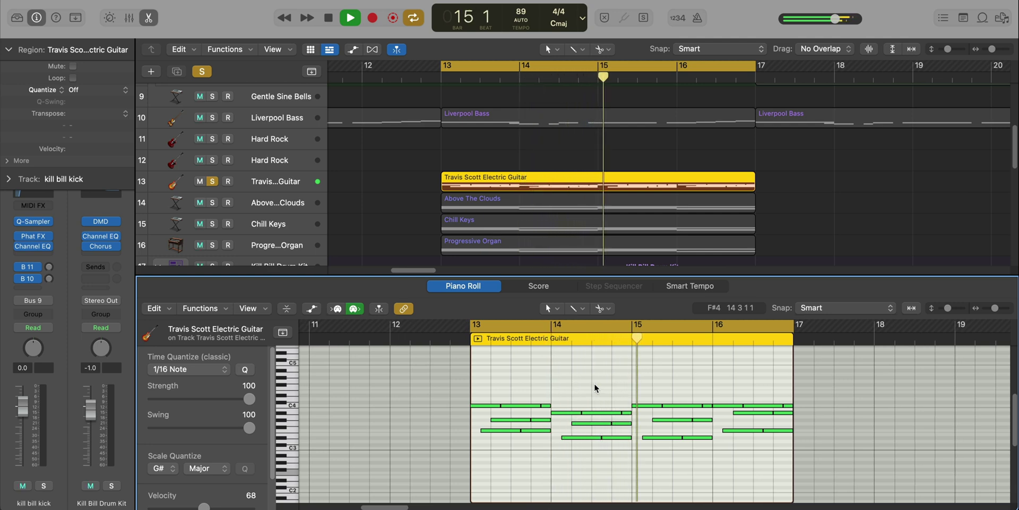
key("space")
- Look up the Travis Scott Electric Guitar track's preset in the sound library, then close the library
left_click(278, 182)
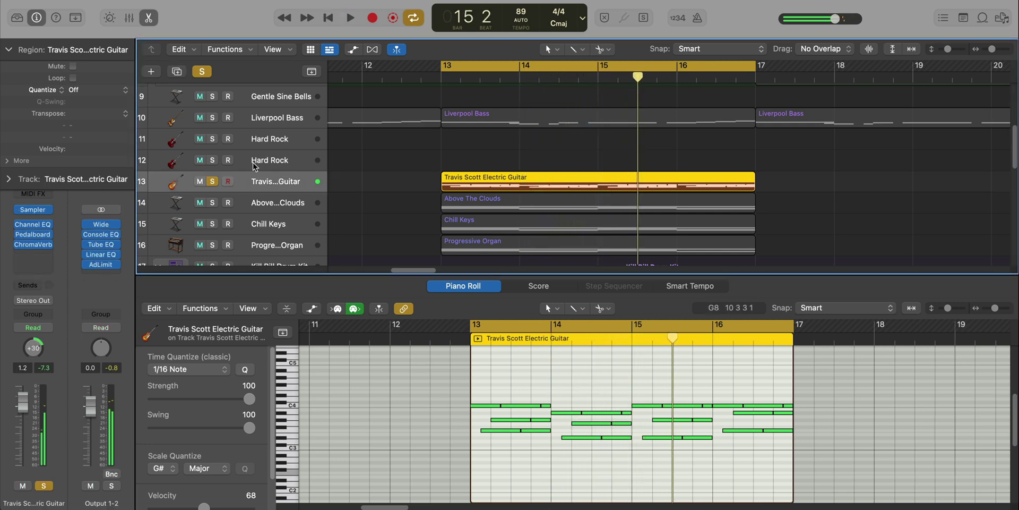
left_click(16, 17)
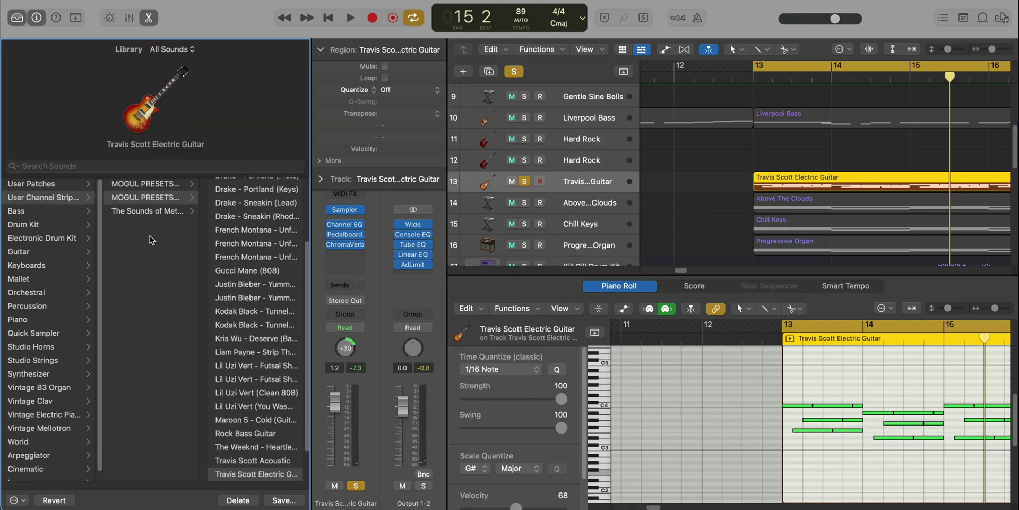
scroll(239, 377, "down", 3)
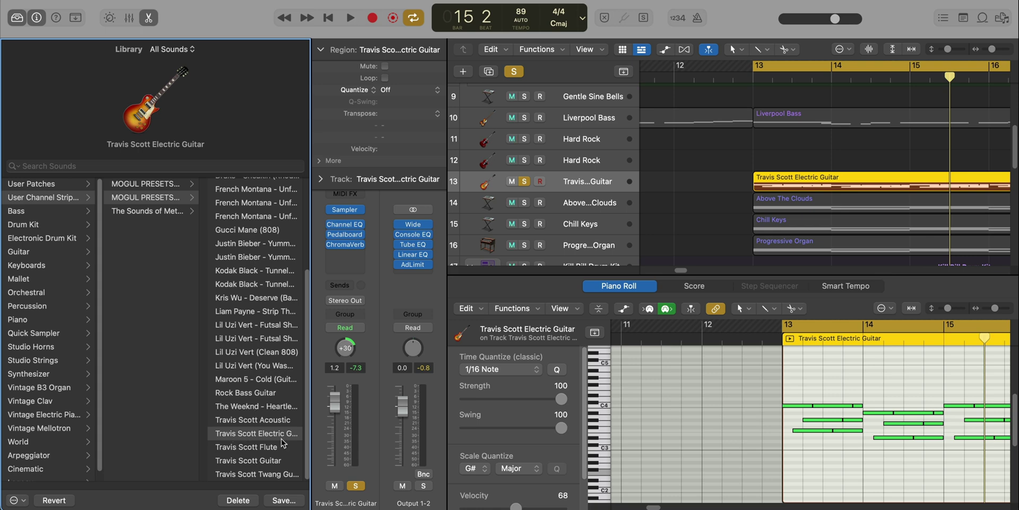
mouse_move(155, 98)
left_click(13, 20)
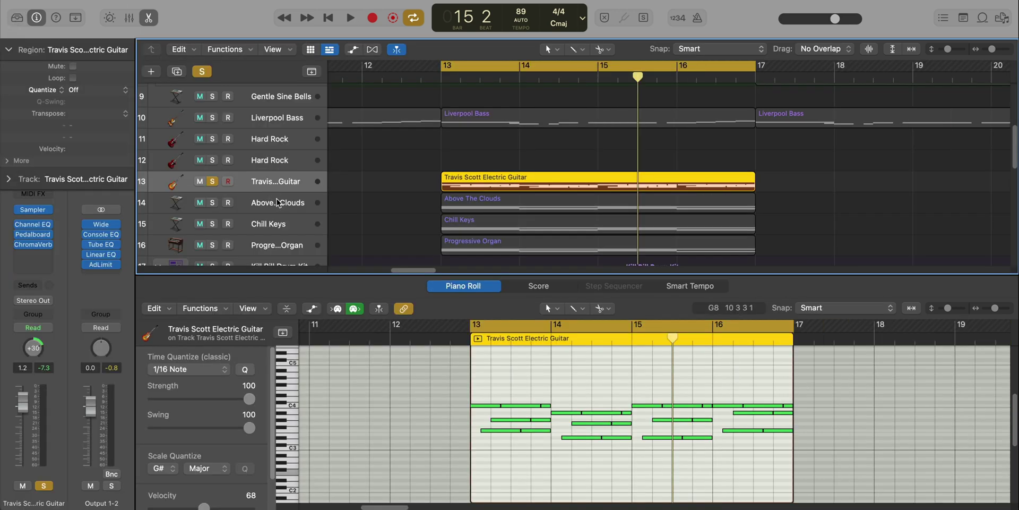
- Inspect the guitar's Pedalboard with the Classic Chorus preset, toggling its bypass and playing the track
left_click(37, 238)
left_click_drag(687, 166, 629, 140)
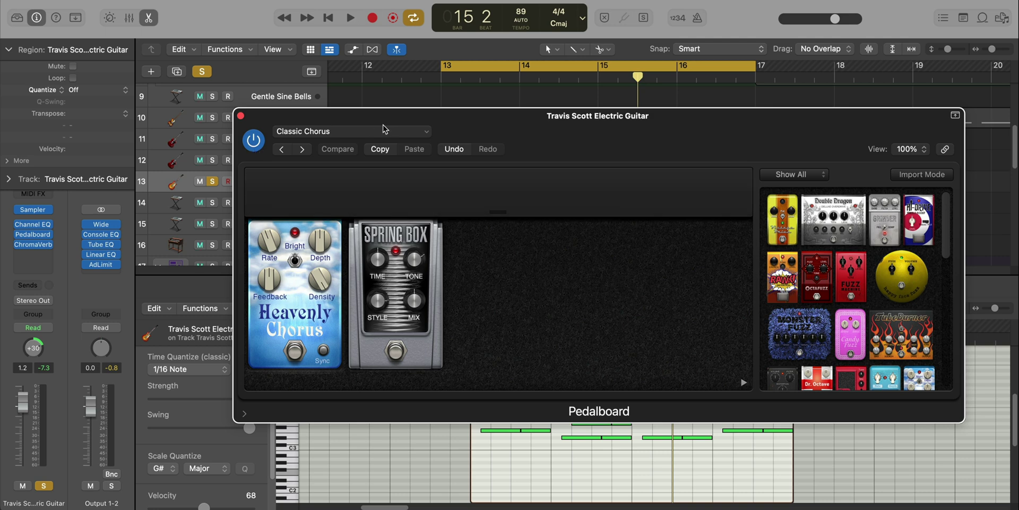
left_click(18, 234)
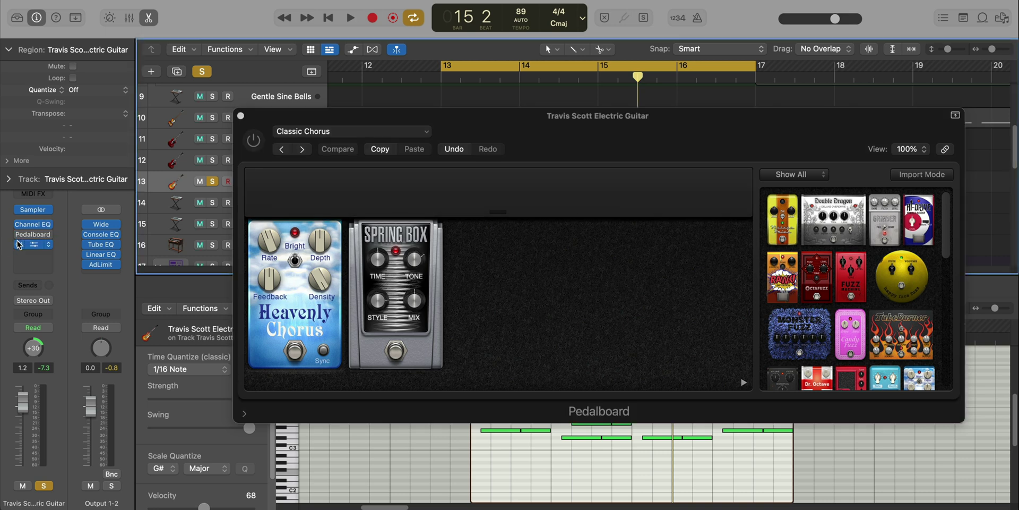
left_click(254, 139)
key("space")
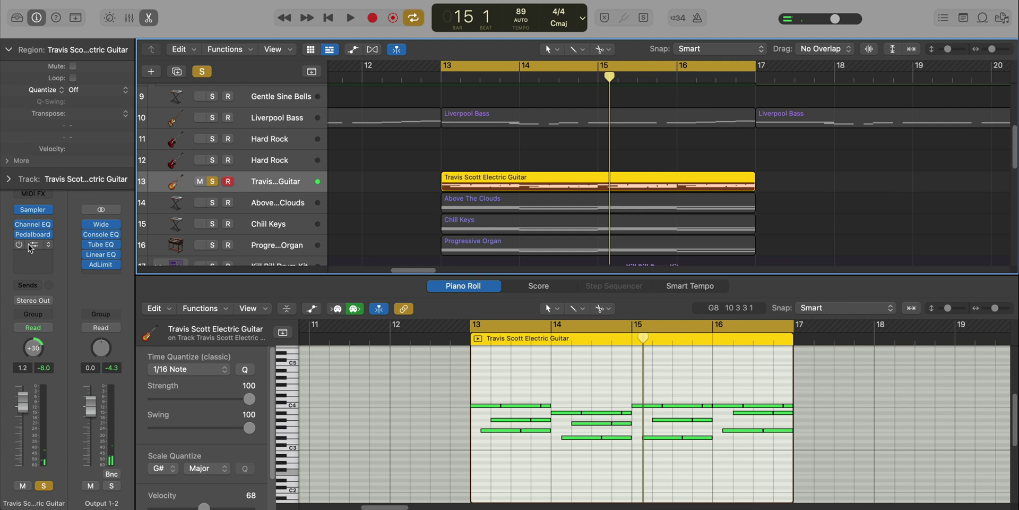
- Inspect the guitar's ChromaVerb with the Cave preset, and compare the playback with the reverb bypassed and enabled
left_click(29, 246)
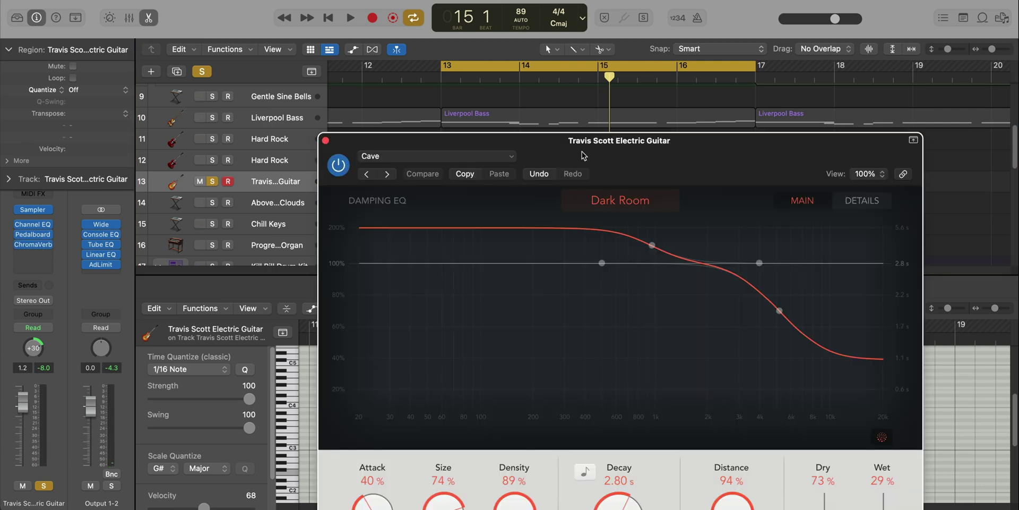
left_click_drag(582, 154, 486, 76)
key("space")
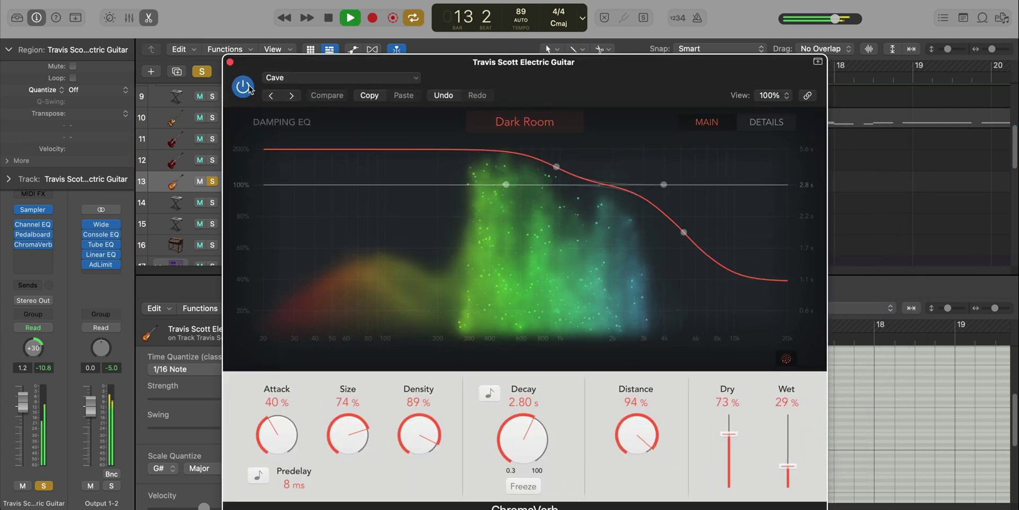
left_click(243, 86)
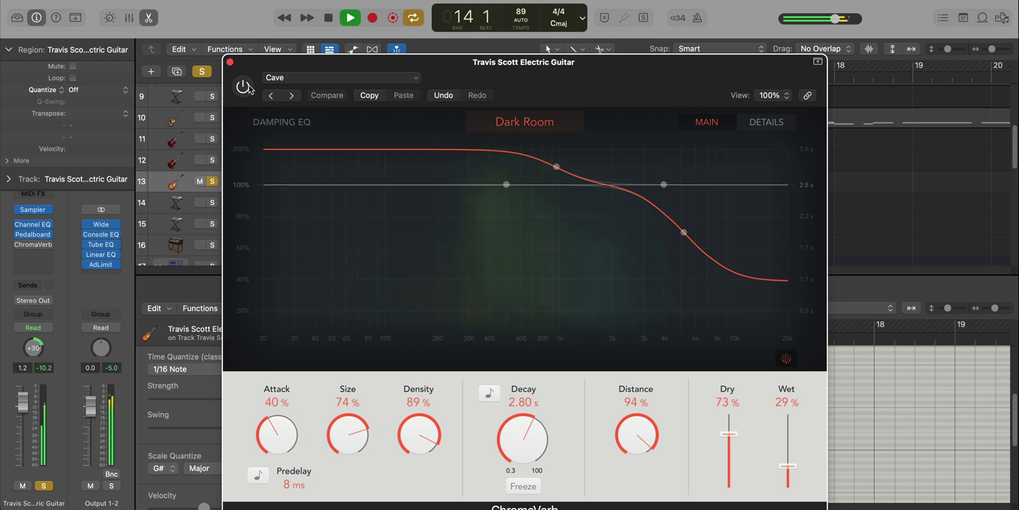
left_click(243, 86)
left_click(230, 62)
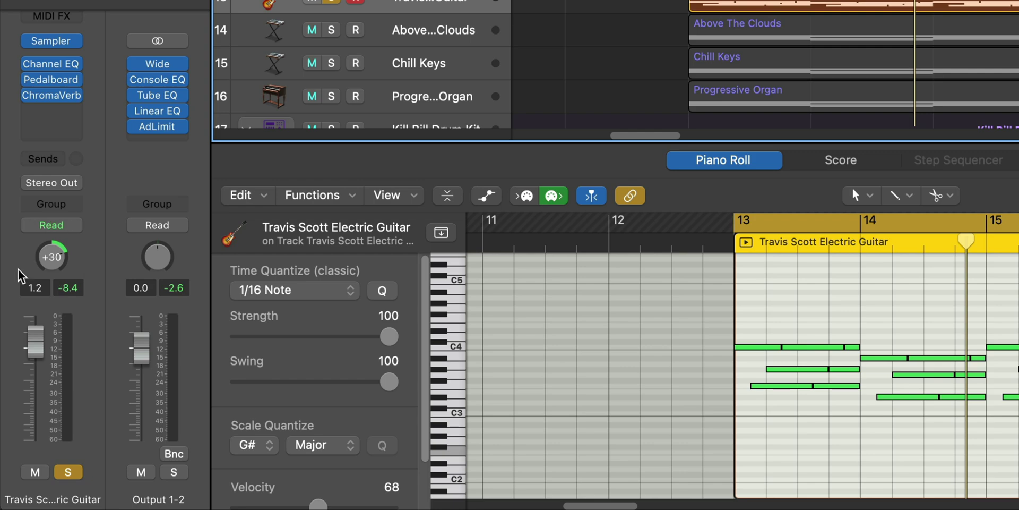
- Play the soloed guitar again with the note editor hidden and the track rows enlarged vertically
key("space")
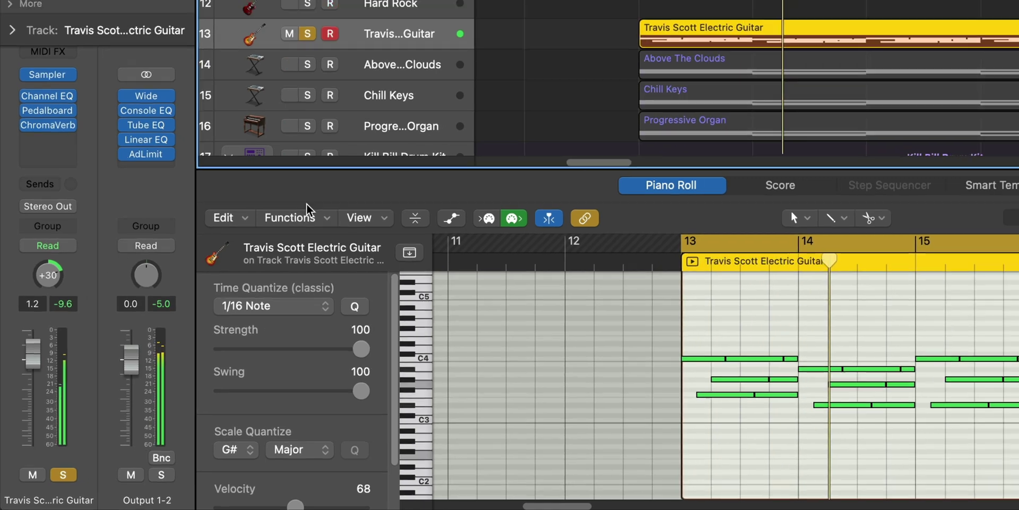
key("e")
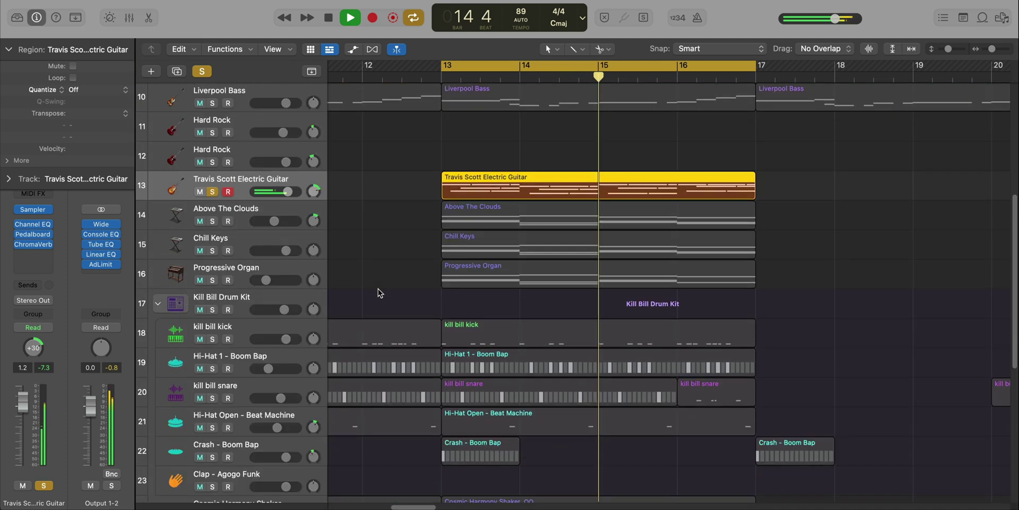
key("super+Down")
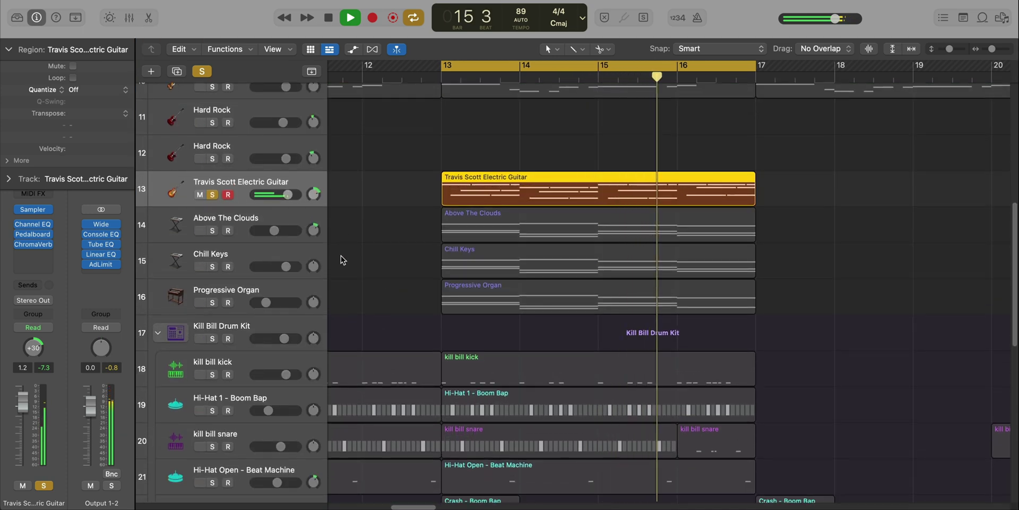
key("space")
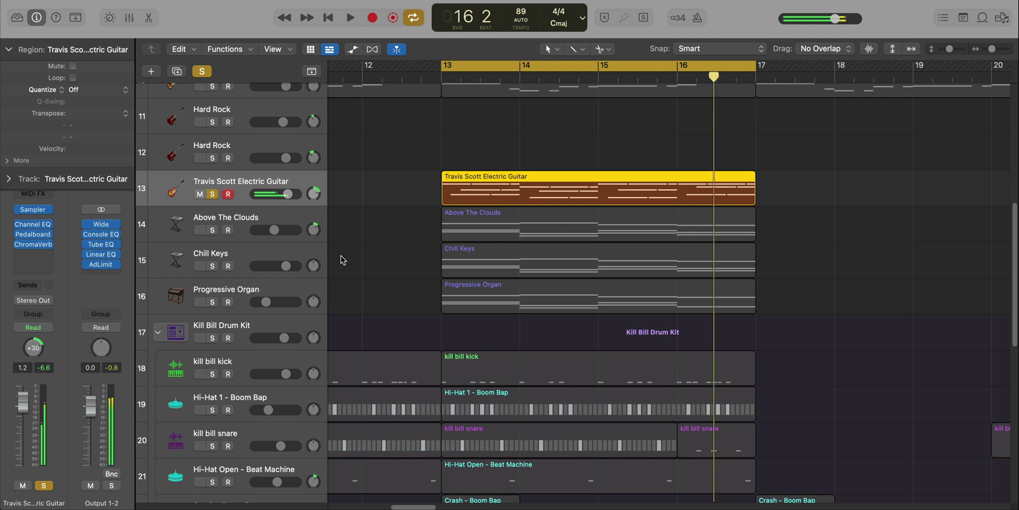
- Solo only the Above The Clouds track, play it, and open its region's notes
left_click(257, 218)
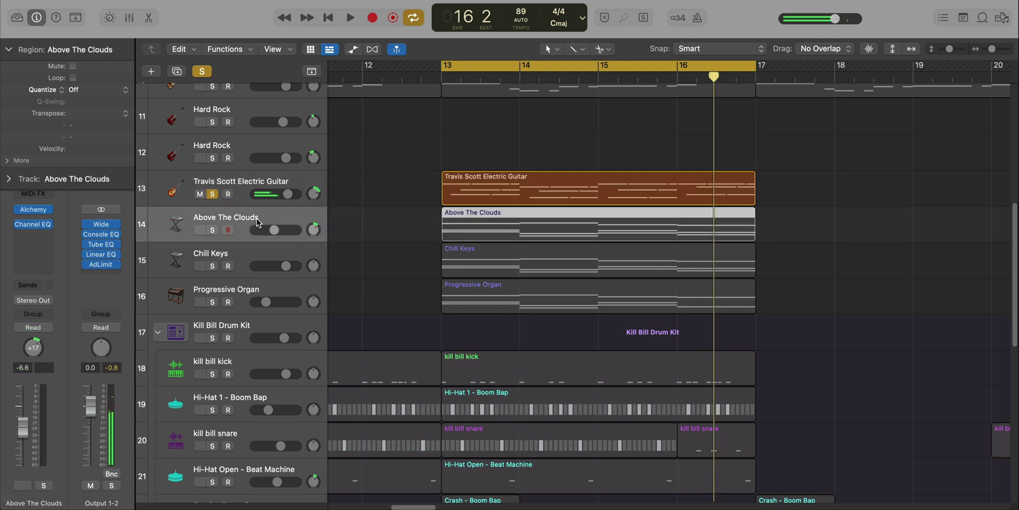
left_click(212, 229, "alt")
key("space")
double_click(486, 227)
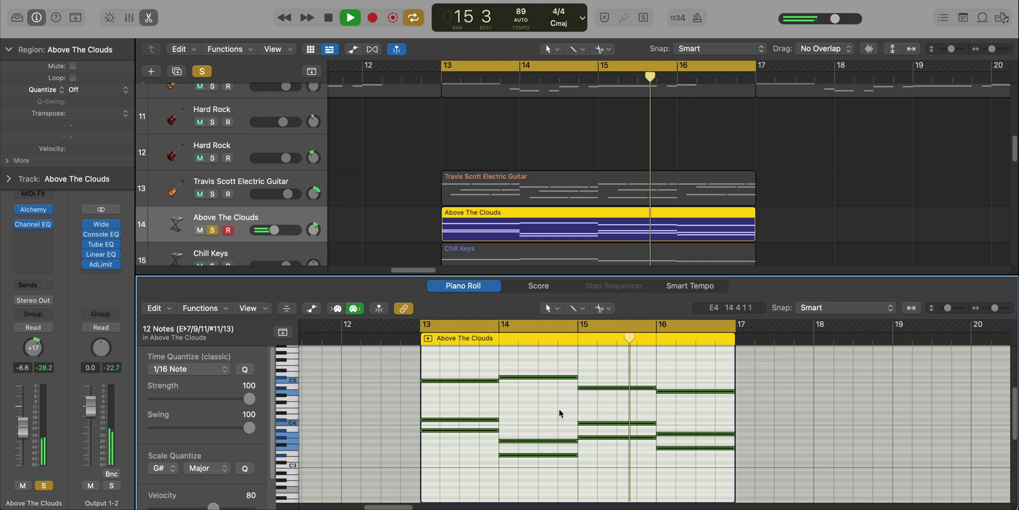
key("space")
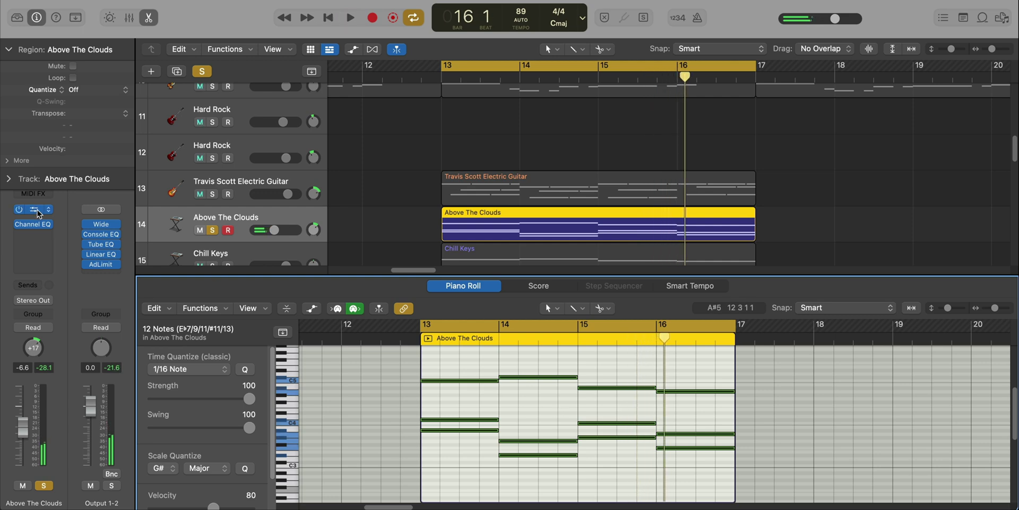
- Inspect the Above The Clouds track's Alchemy instrument with its Above The Clouds pad preset
left_click(36, 210)
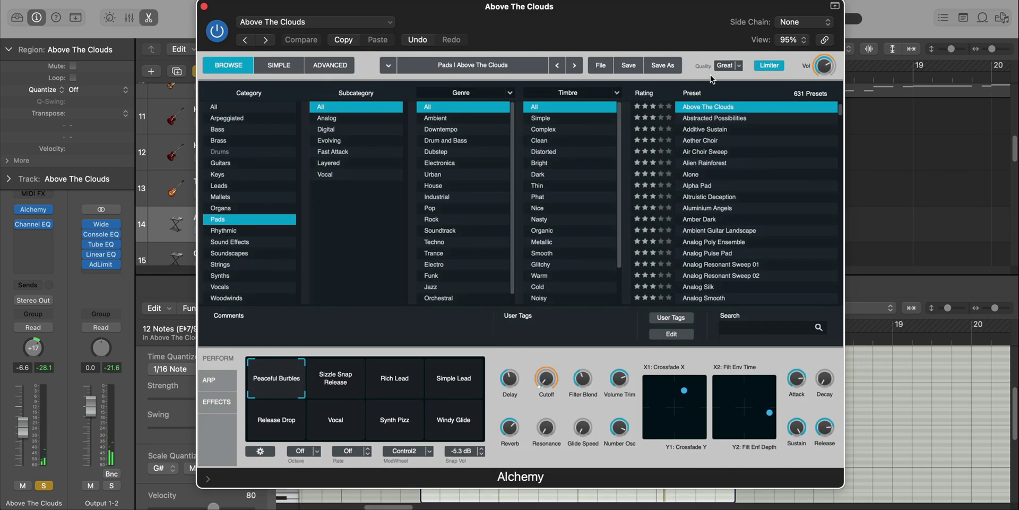
left_click(204, 7)
- Solo only the Chill Keys track and play it while viewing its region's notes
scroll(284, 218, "down", 2)
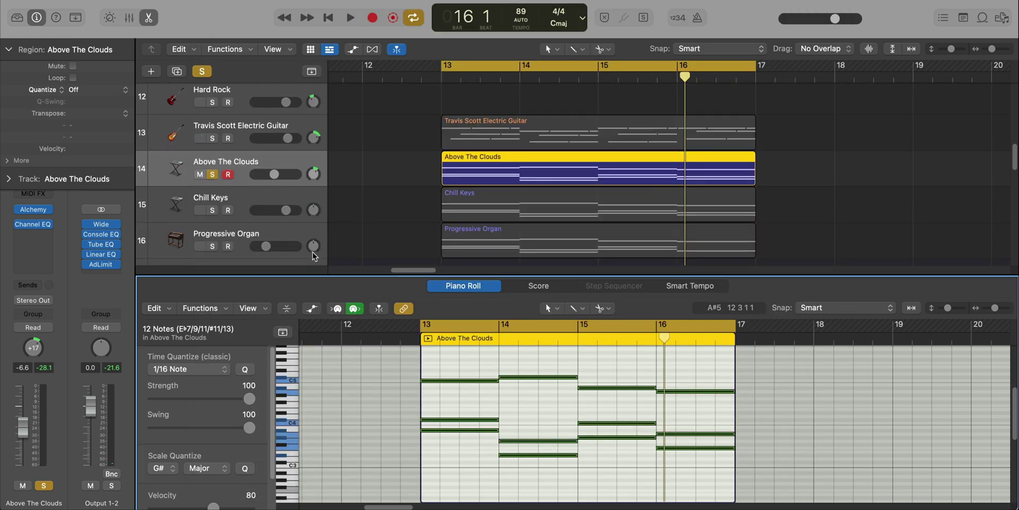
left_click(213, 207)
key("space")
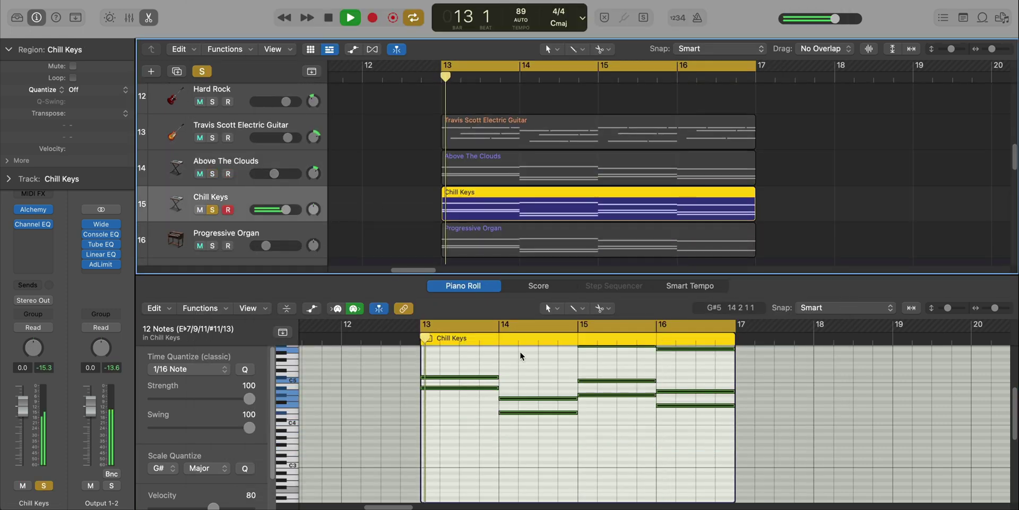
scroll(539, 401, "up", 3)
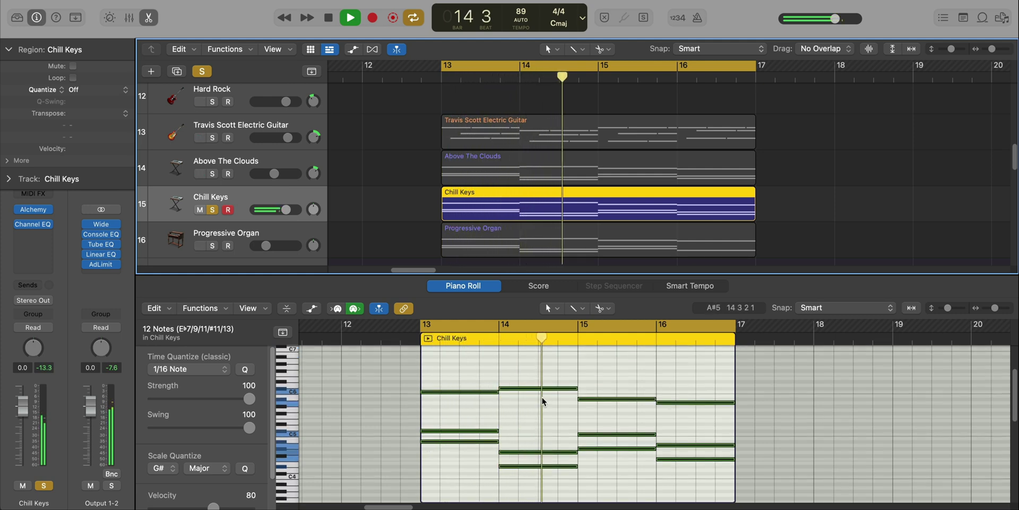
key("space")
- Inspect the Chill Keys track's Alchemy instrument with its Chill Keys preset
mouse_move(93, 228)
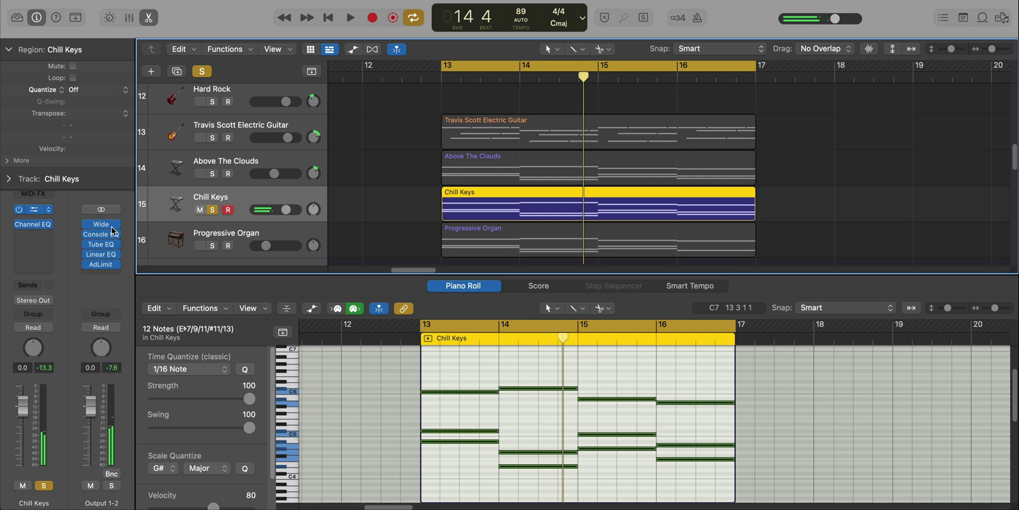
left_click(33, 209)
left_click_drag(615, 121, 635, 47)
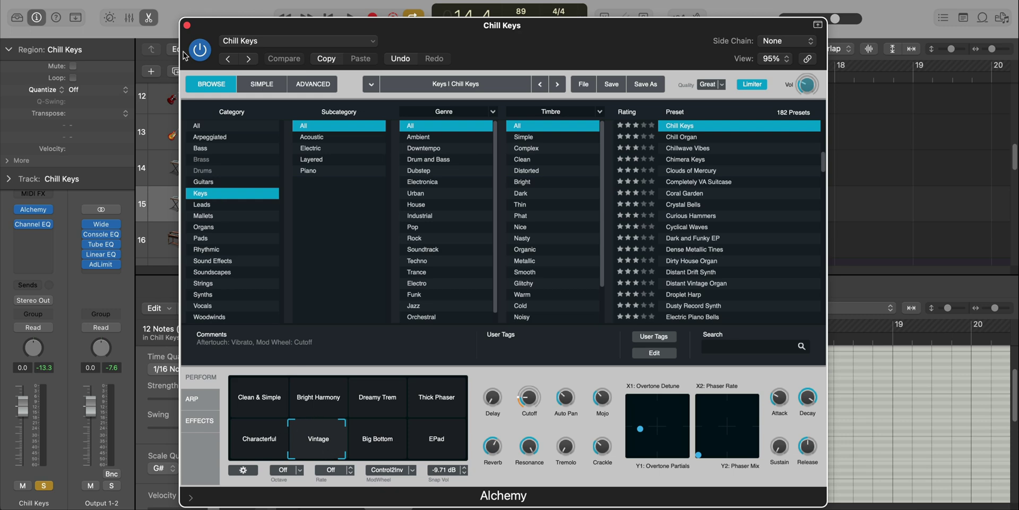
left_click(187, 25)
- Play the soloed Progressive Organ track, view its region's notes, and select the track to show its channel strip
scroll(446, 175, "down", 3)
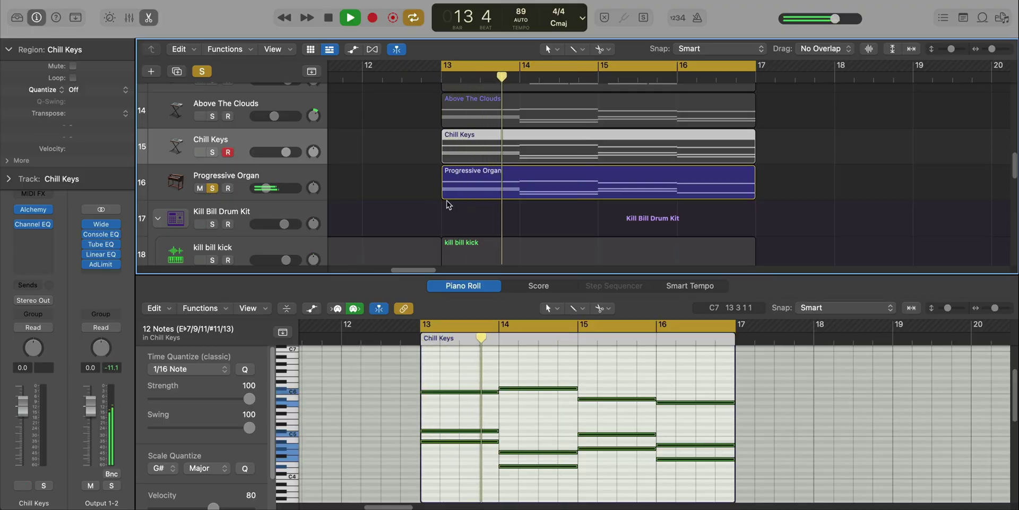
left_click(533, 191)
scroll(477, 390, "down", 3)
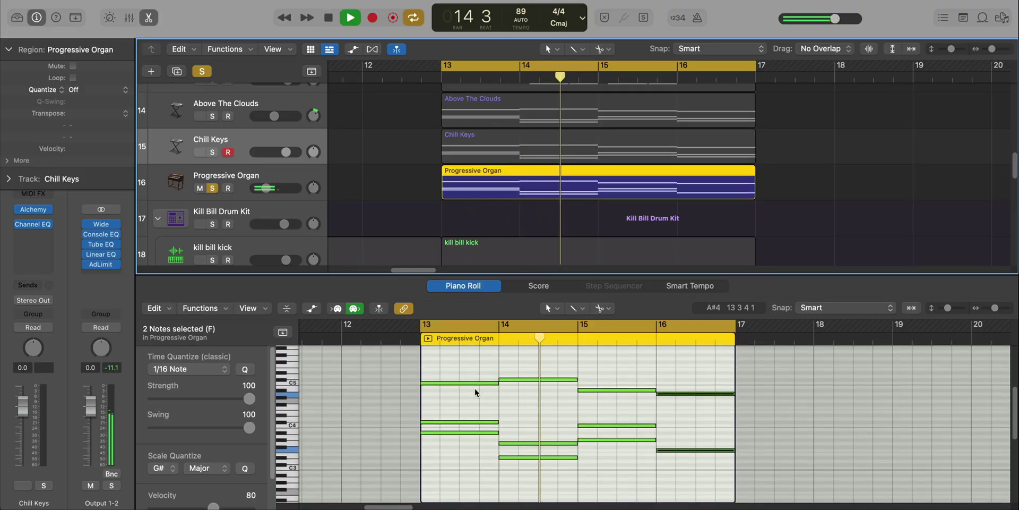
left_click(251, 181)
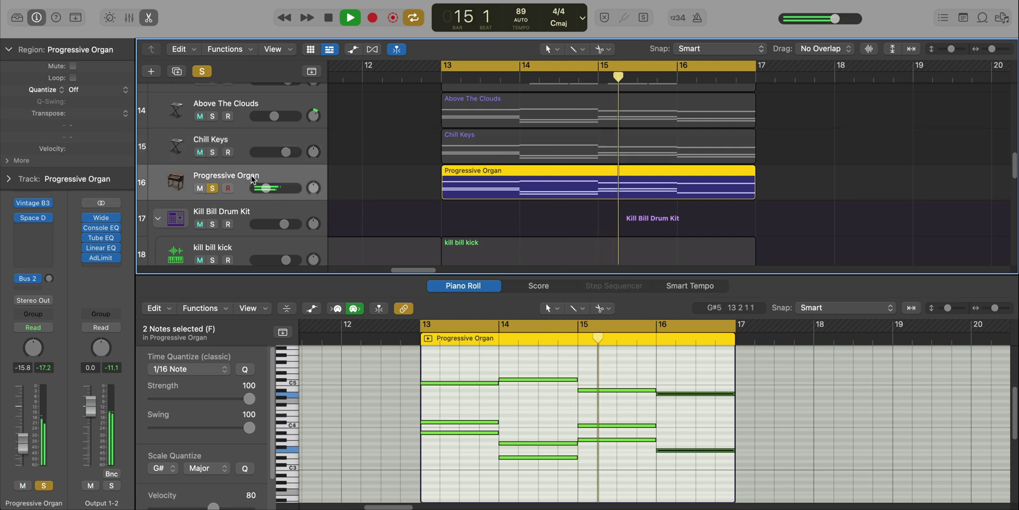
key("space")
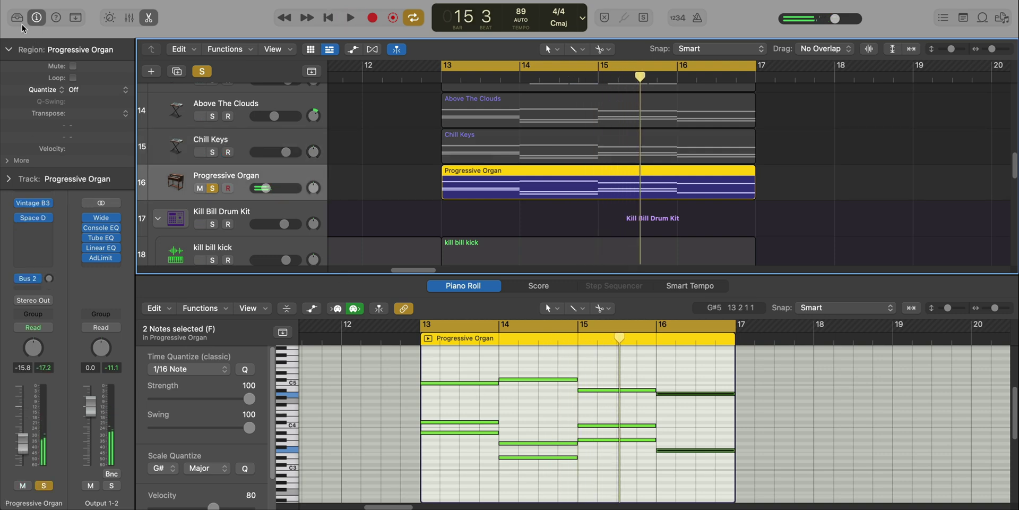
- Inspect the Progressive Organ's Vintage B3 instrument and Space D reverb, and look up its patch in the sound library
left_click(35, 203)
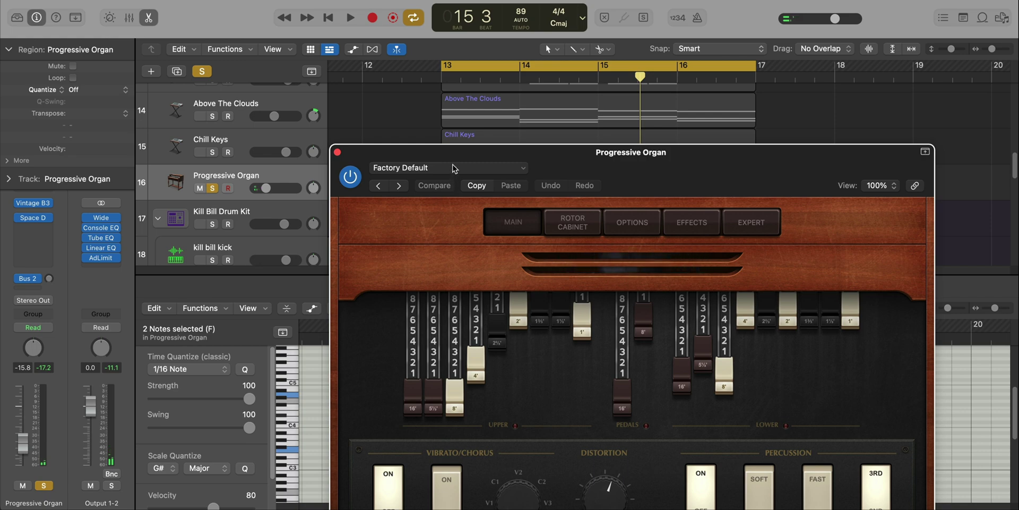
left_click(337, 153)
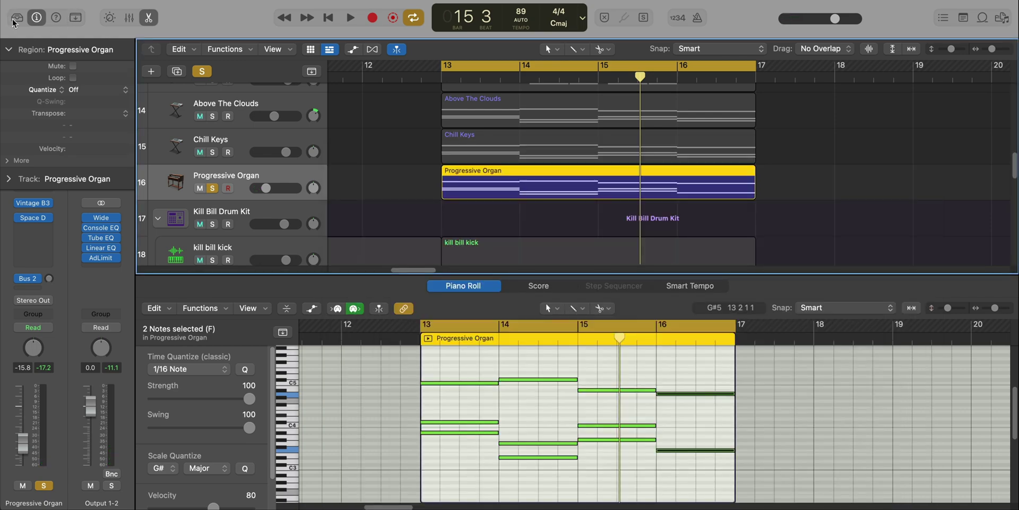
key("y")
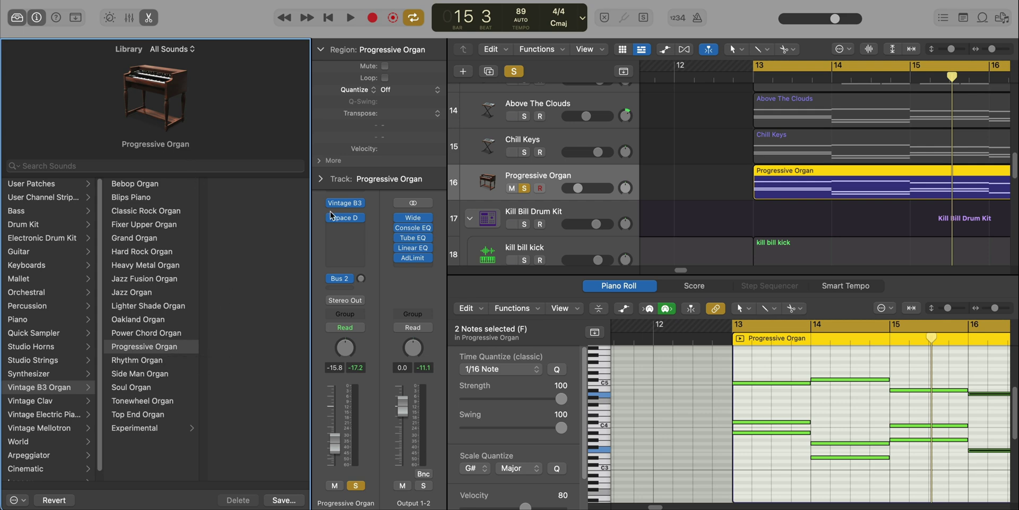
left_click(17, 19)
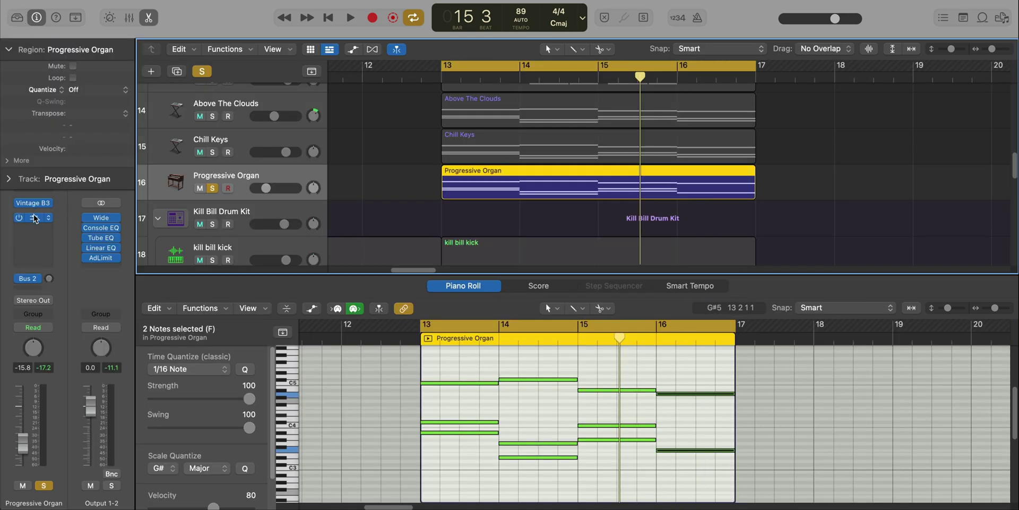
left_click(34, 217)
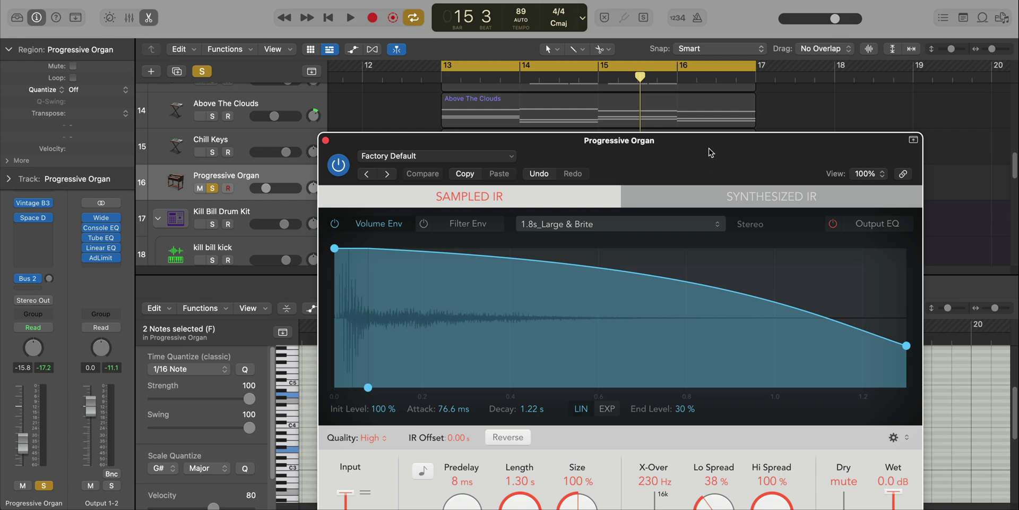
left_click_drag(709, 152, 577, 17)
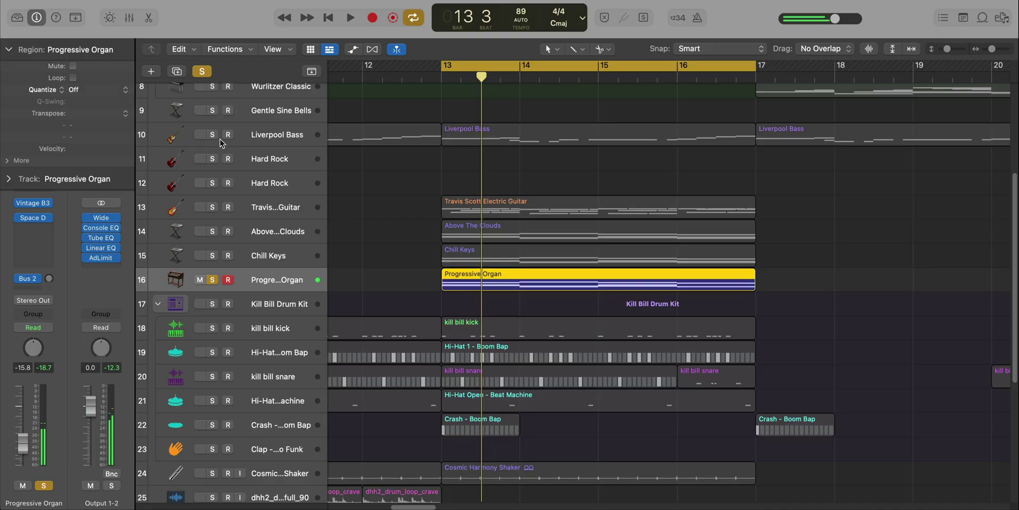
- Solo the tracks from Liverpool Bass through Progressive Organ together and play them with the arrangement zoomed out
left_click_drag(219, 139, 206, 274)
key("space")
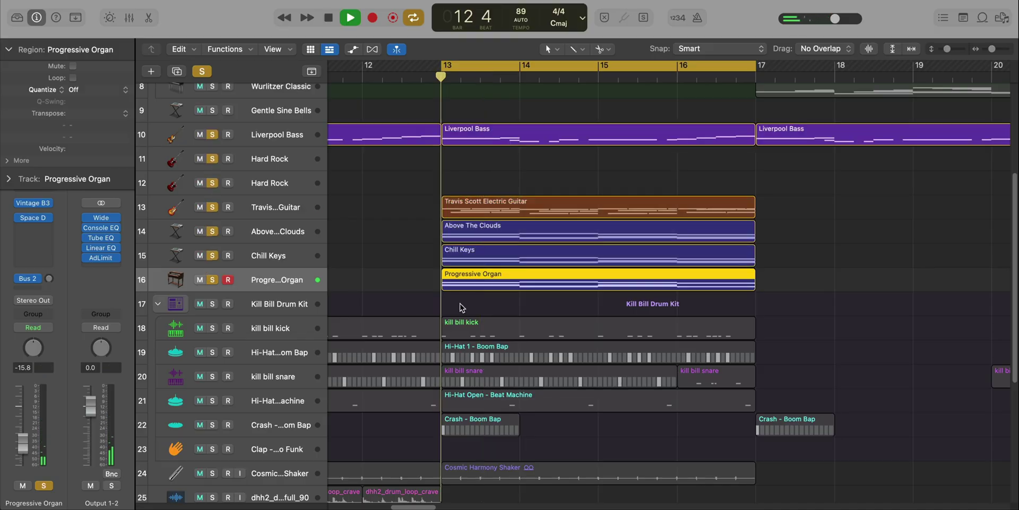
scroll(501, 314, "down", 1)
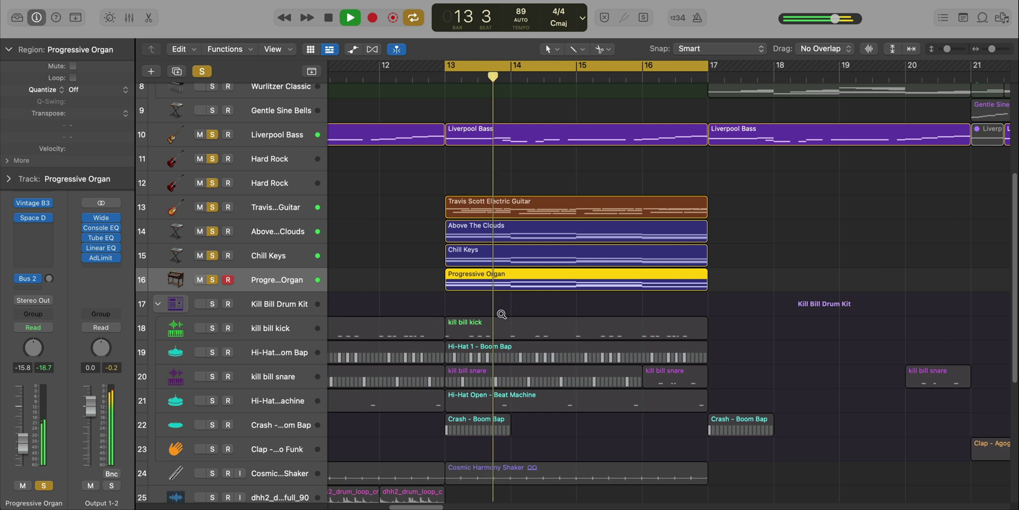
scroll(501, 314, "down", 3)
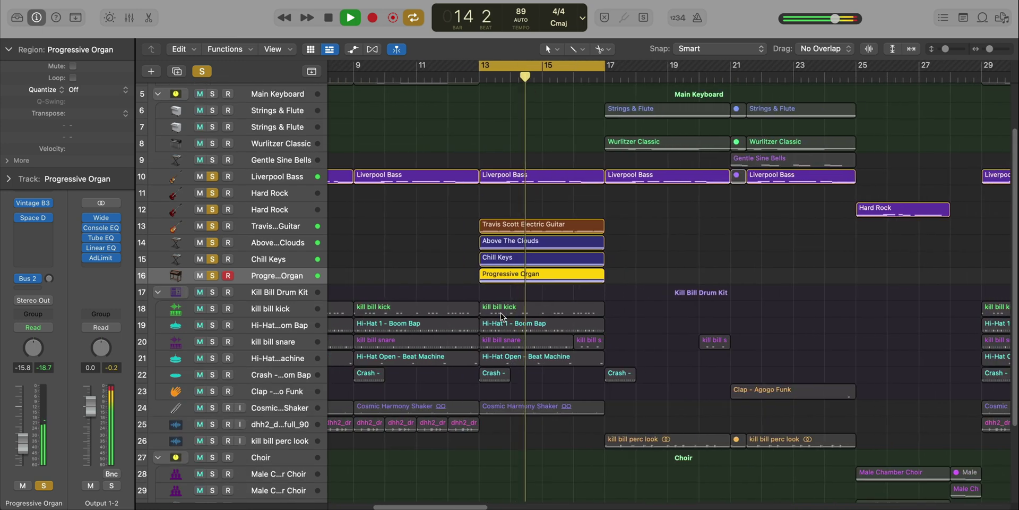
scroll(501, 314, "down", 2)
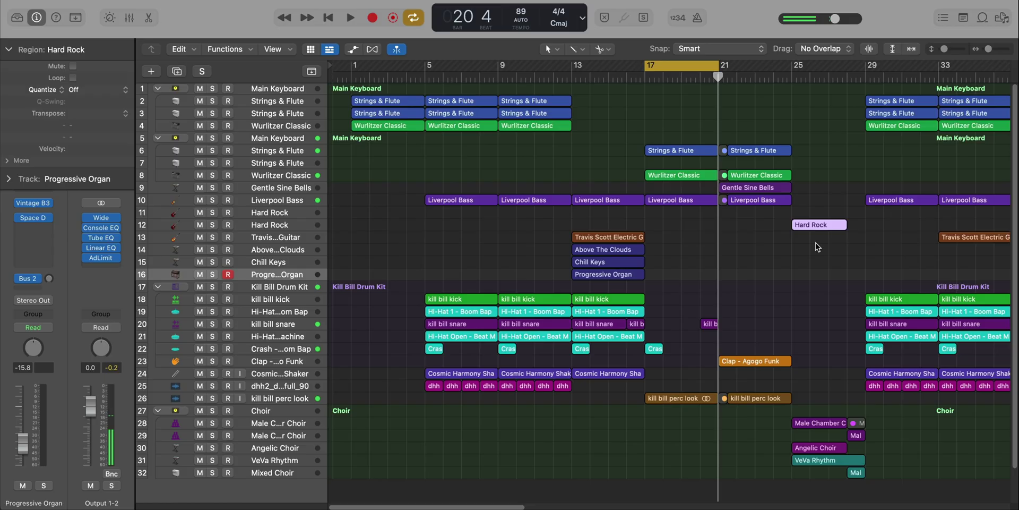
- Copy the Hard Rock region from bar 25 to bar 13 on track 12 and play the bar 13 to 17 section
left_click_drag(818, 232, 632, 230)
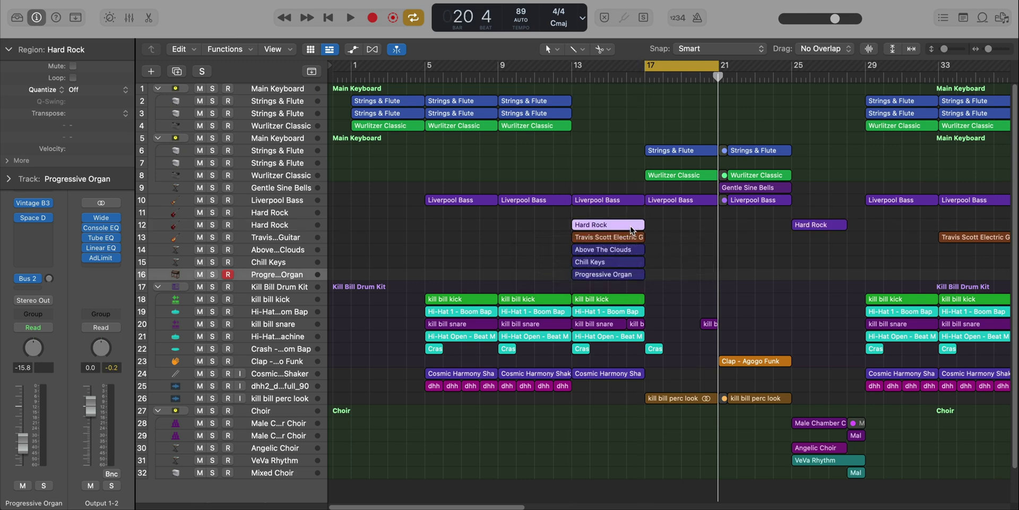
key("space")
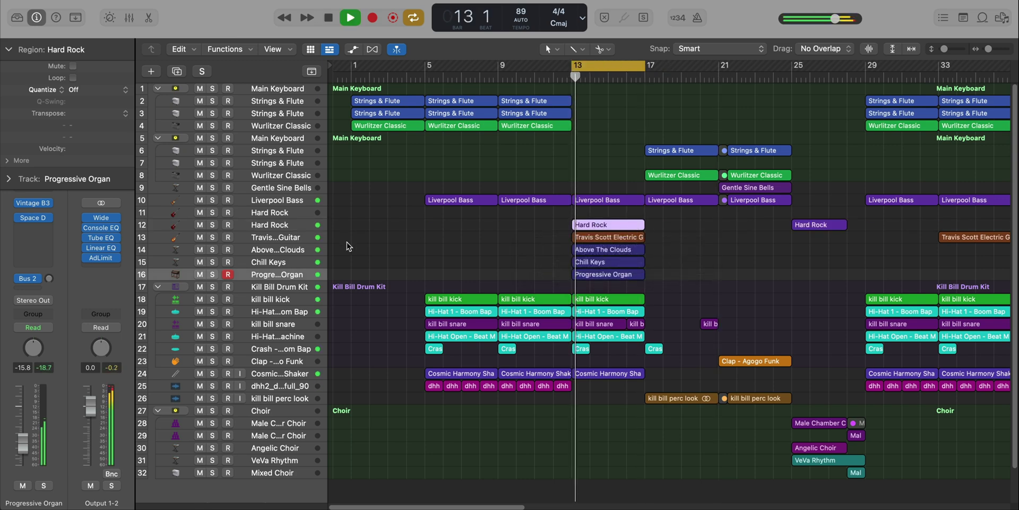
- Solo the Hard Rock track, play the copied region while viewing its notes, and turn the solo off
mouse_move(212, 225)
left_mouse_down()
mouse_move(215, 281)
mouse_move(213, 253)
left_mouse_up()
left_click(212, 225, "alt")
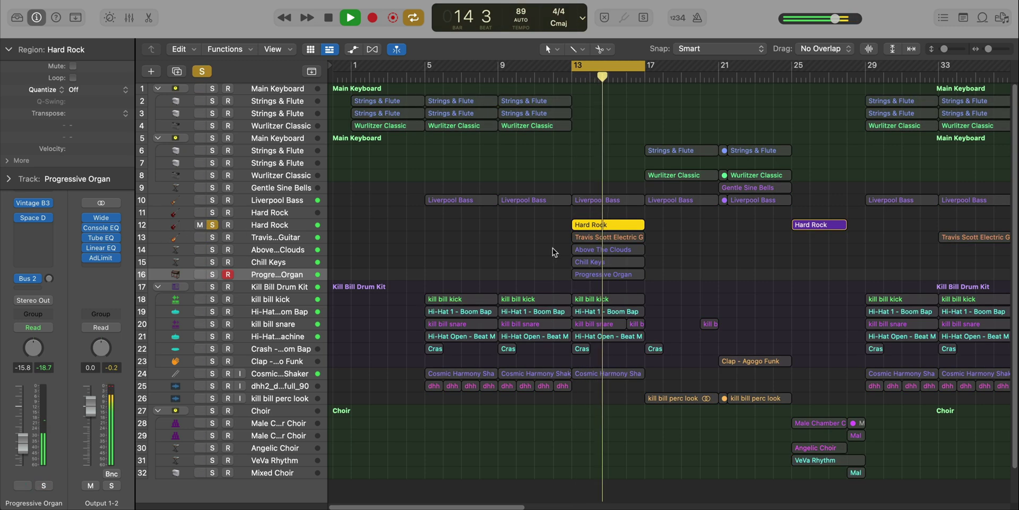
double_click(589, 224)
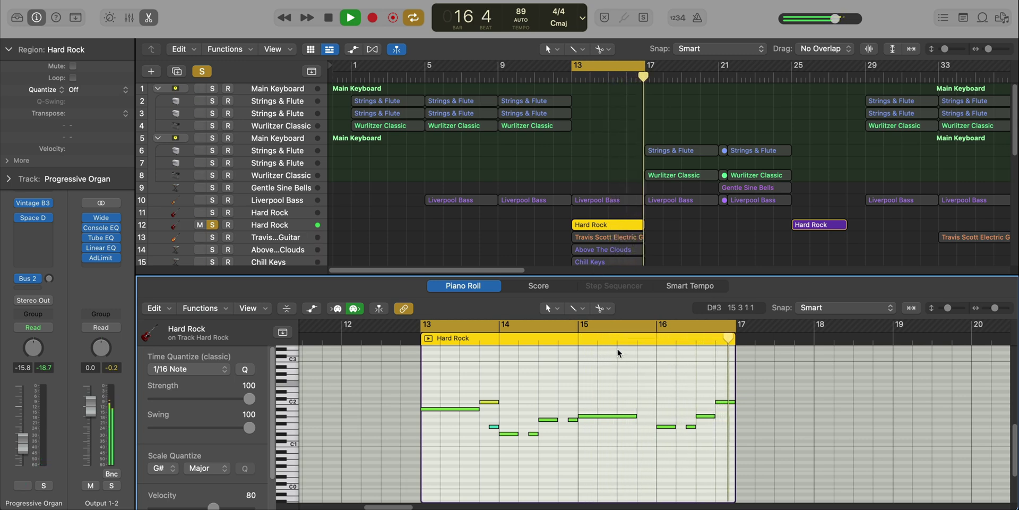
key("space")
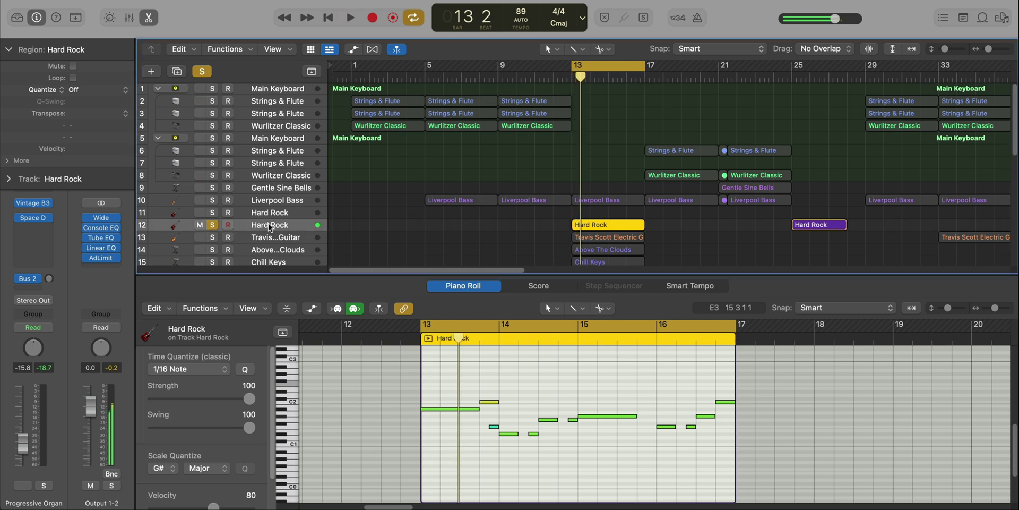
key("y")
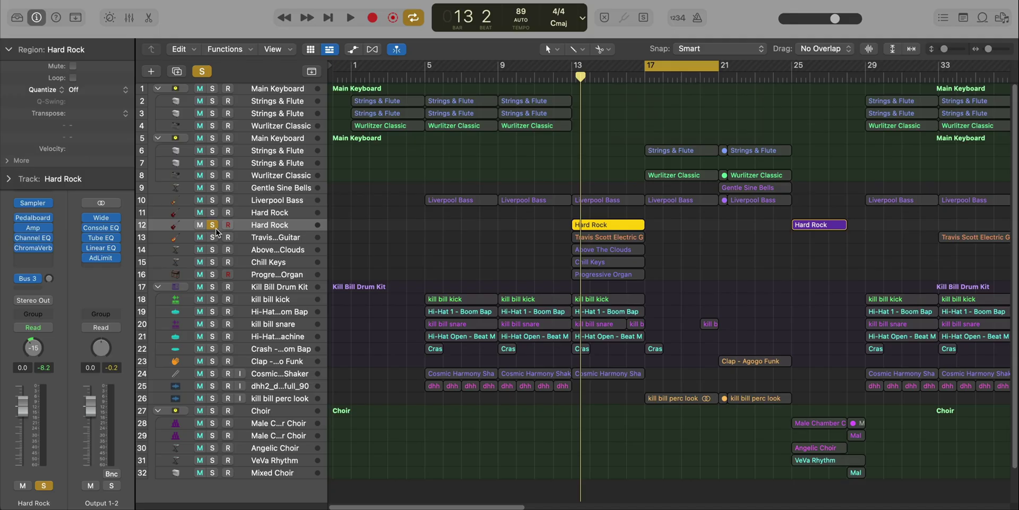
left_click(214, 227)
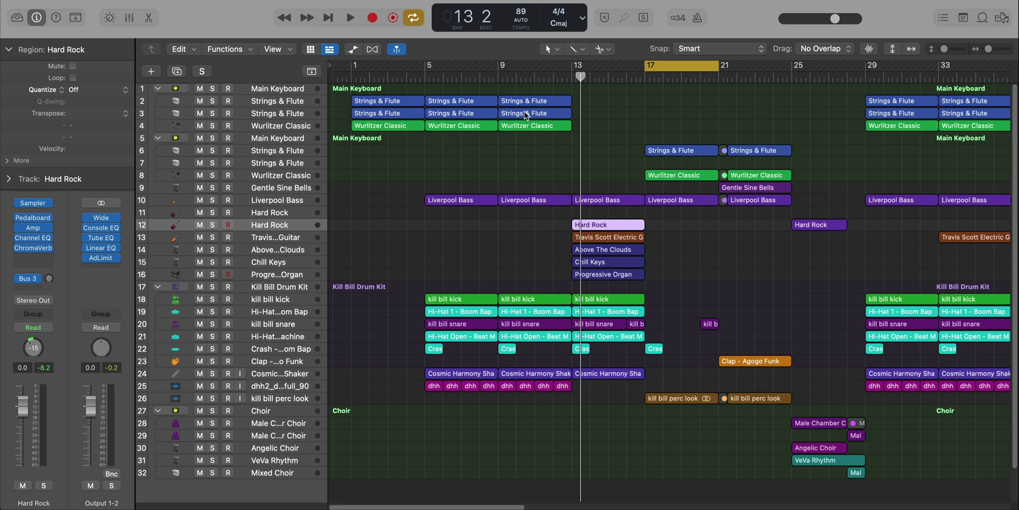
- Solo the second Main Keyboard stack and play bars 17 to 21 with the track rows enlarged
left_click(212, 138)
key("space")
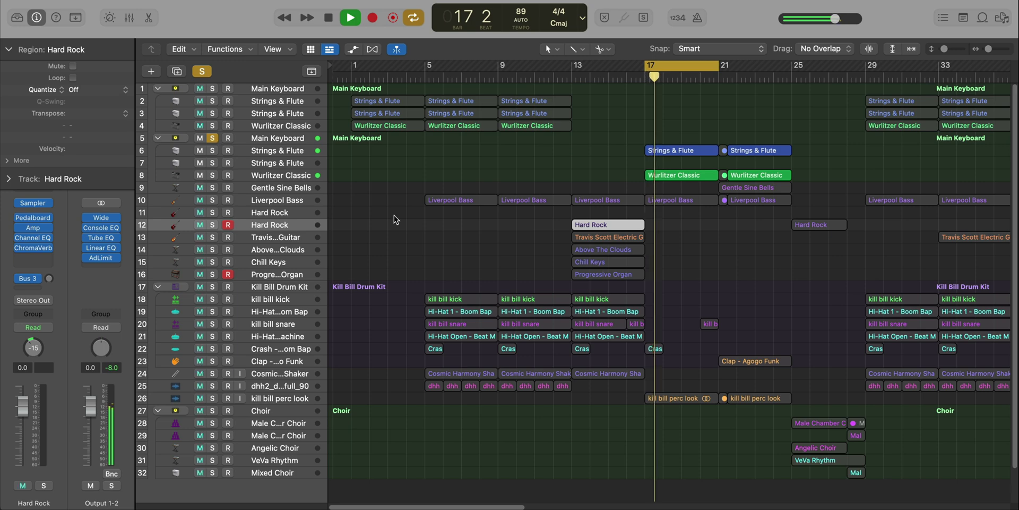
key("super+Down")
key("super+Down")
key("super+Down")
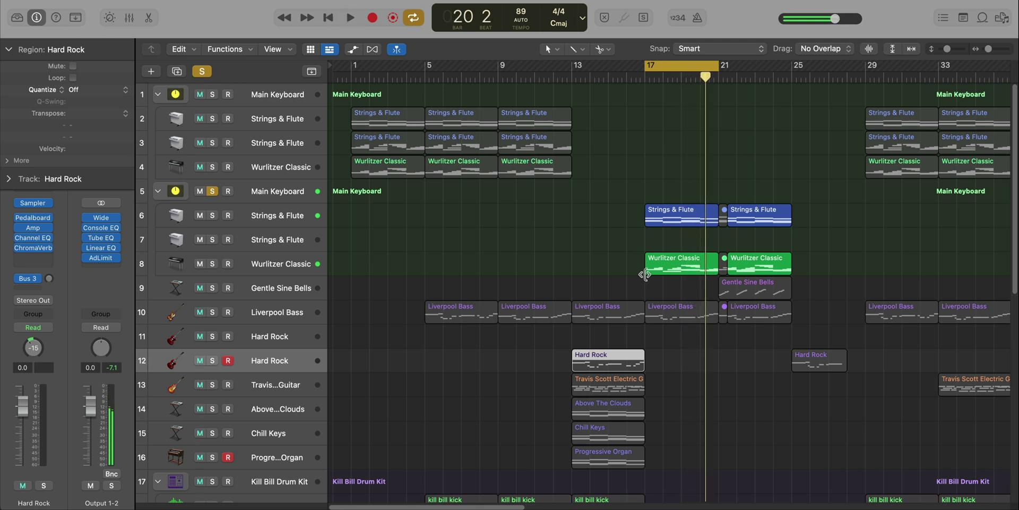
- Inspect the HalfTime effect on the second Main Keyboard stack during playback
left_click(273, 192)
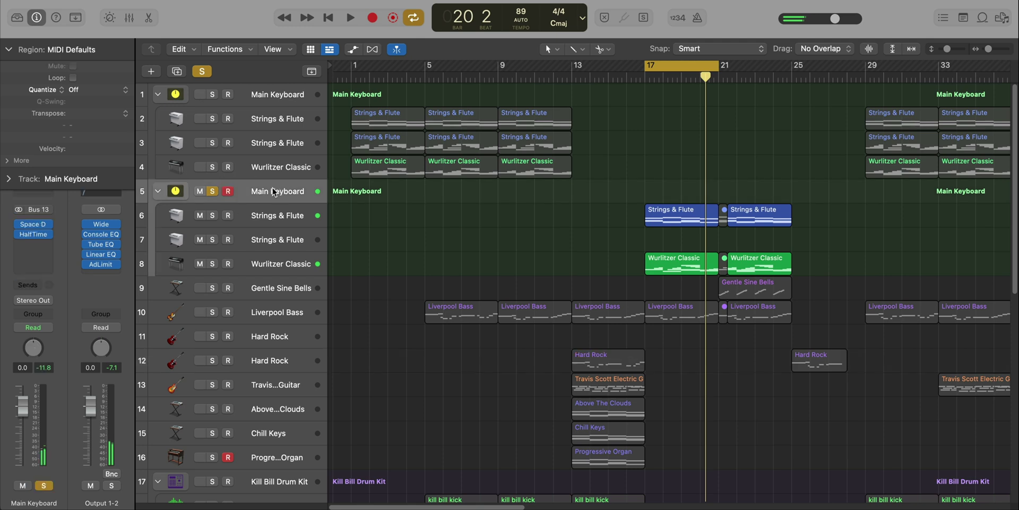
left_click(29, 235)
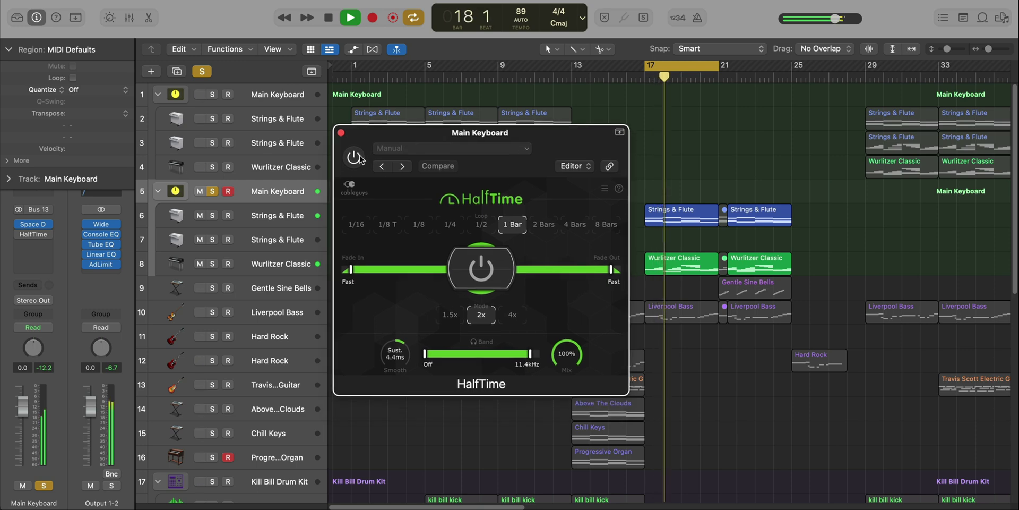
left_click(341, 133)
key("space")
- Solo only the Liverpool Bass track, play it from bar 17, and turn the solo off
left_click(211, 312)
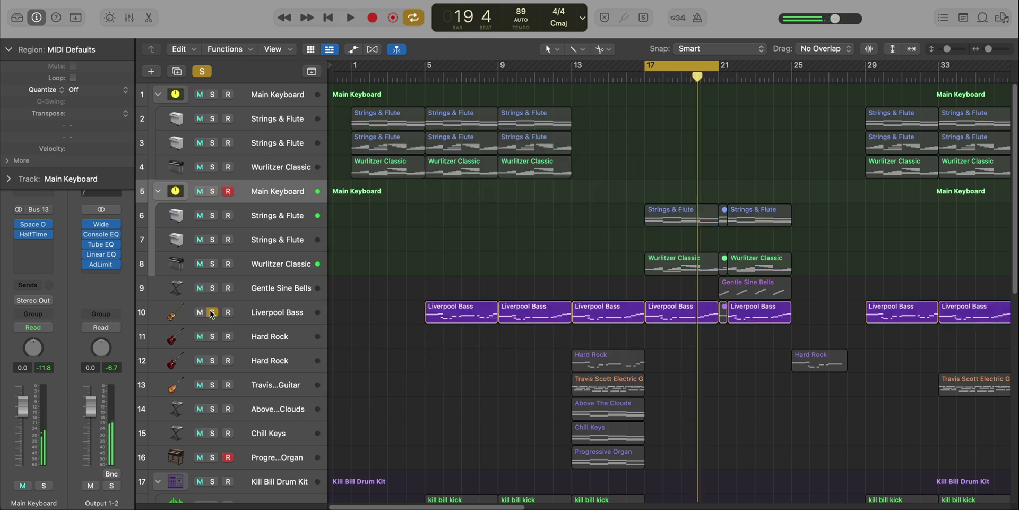
key("space")
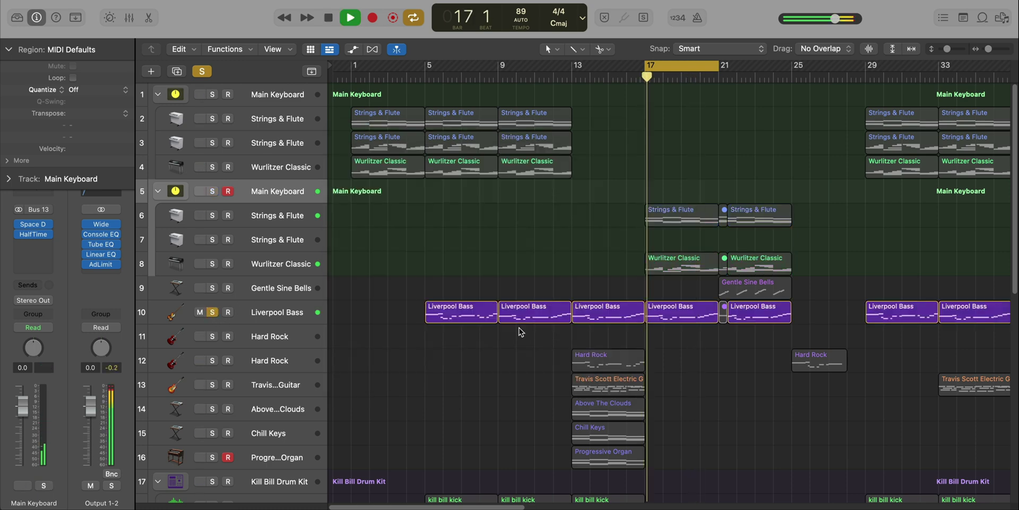
left_click(213, 312)
- Select the drum kit, shaker and drum loop regions between bars 5 and 13
scroll(215, 314, "down", 3)
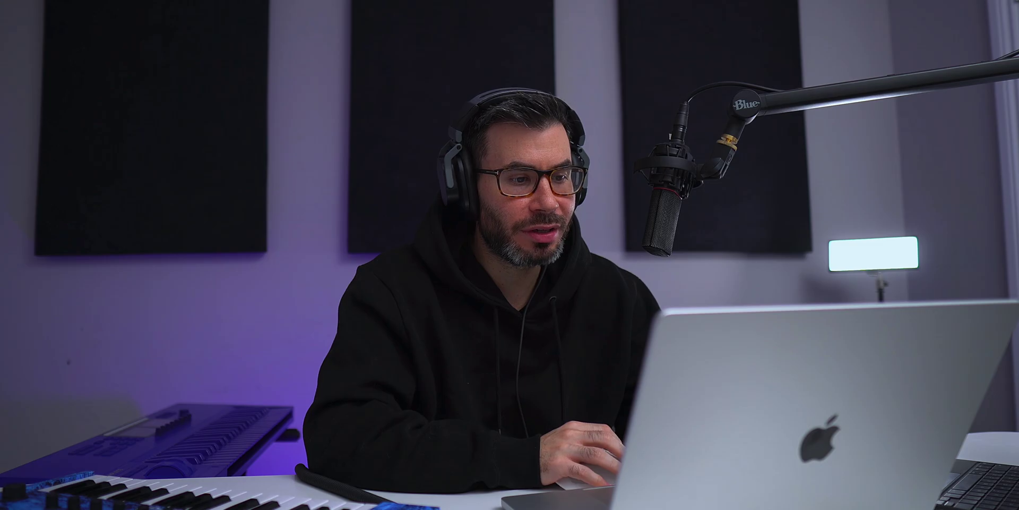
left_click_drag(403, 187, 560, 403)
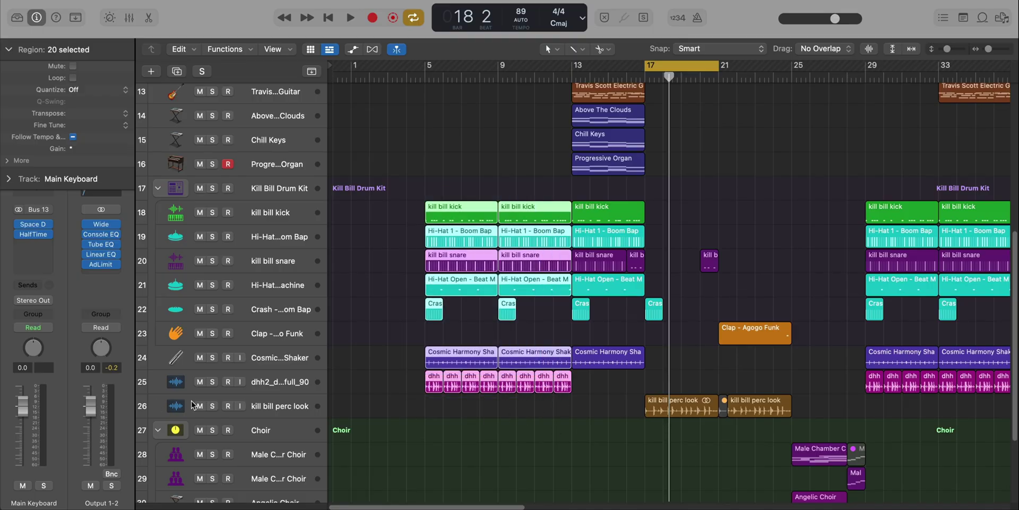
- Solo the kill bill perc look track and play it from bar 17
left_click(213, 406)
key("space")
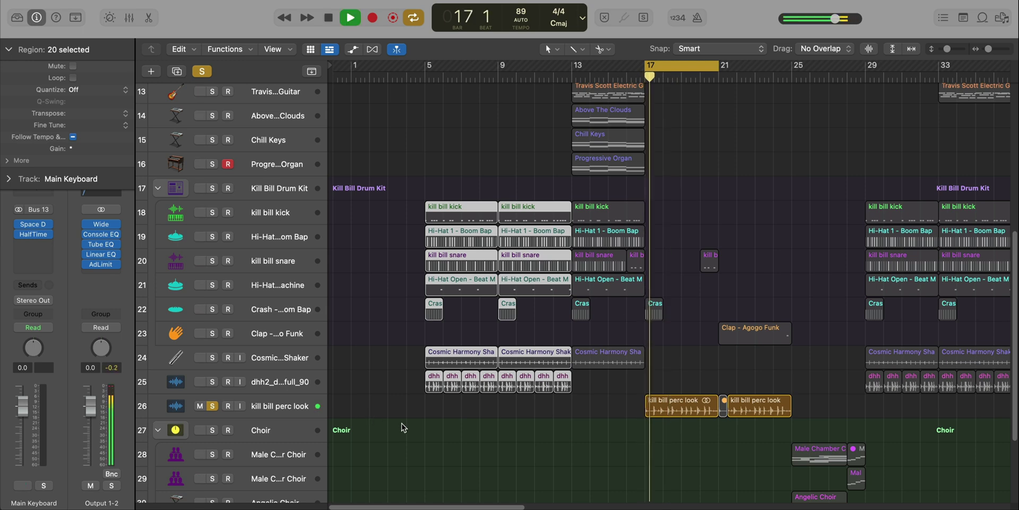
scroll(521, 418, "down", 3)
scroll(520, 419, "up", 5)
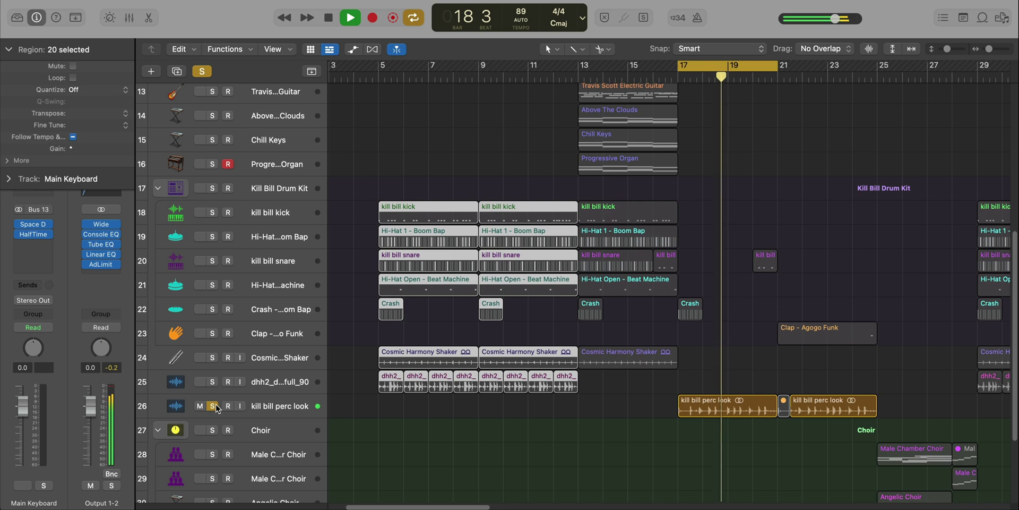
- Solo the kill bill snare track as well and inspect its bar 20 region's notes in the Piano Roll
left_click(214, 266)
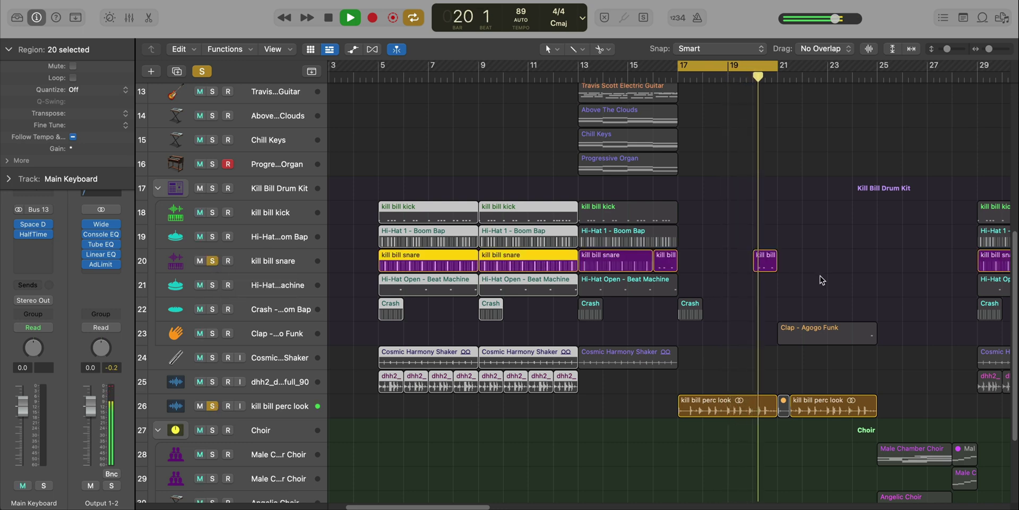
double_click(763, 263)
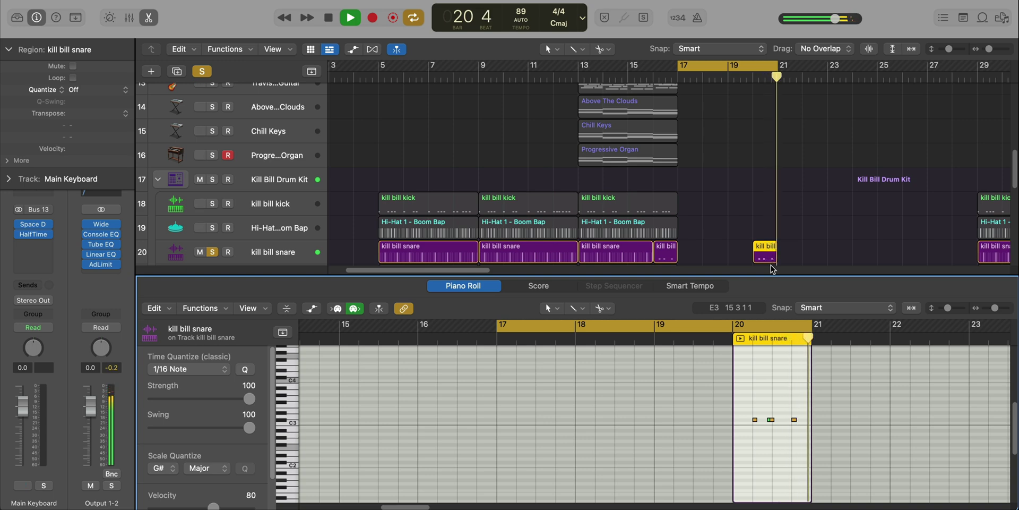
key("p")
key("space")
- Play the full mix of bars 21 to 25 with the track rows and timeline enlarged
left_click(751, 334, "ctrl+alt")
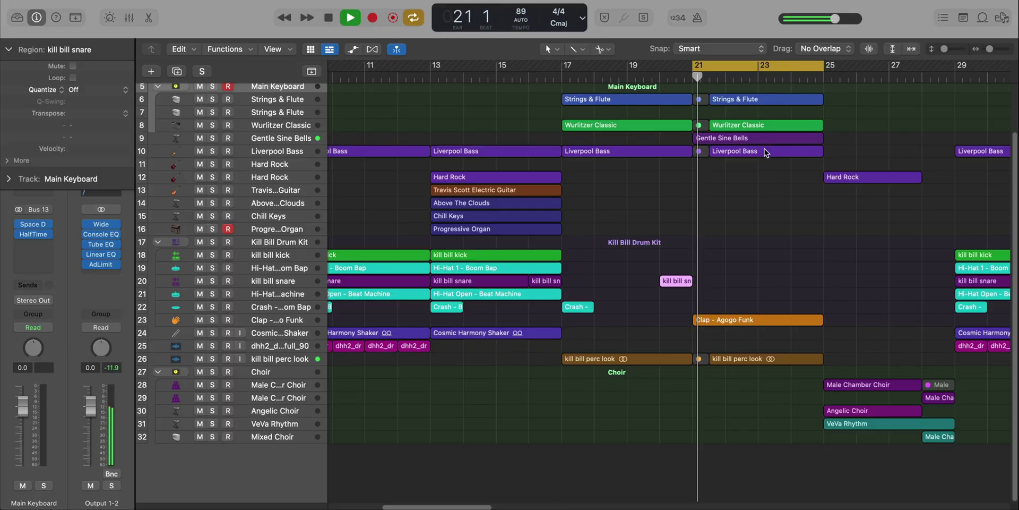
left_click(770, 268, "ctrl+alt")
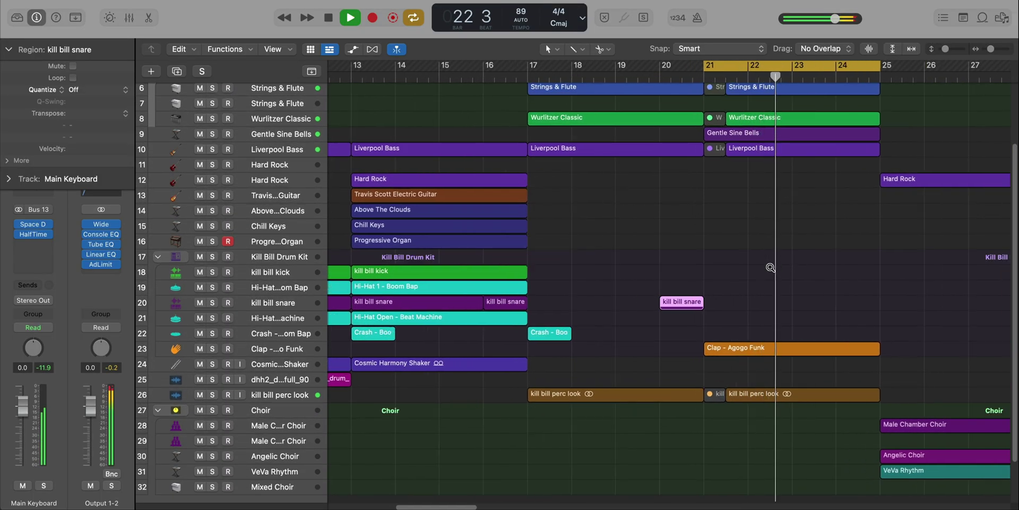
left_click(771, 267, "ctrl+alt")
left_click(769, 266, "ctrl+alt")
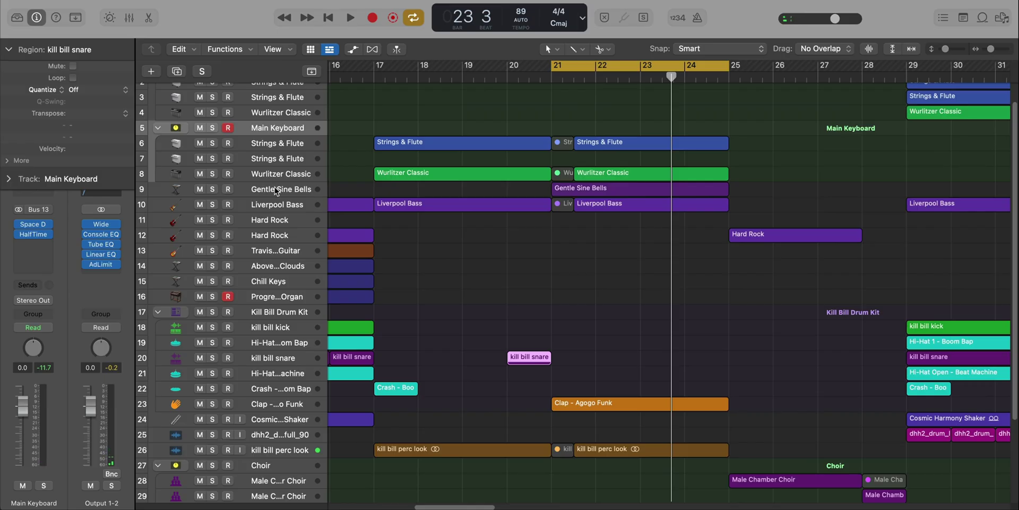
- Solo the Gentle Sine Bells track, play it from bar 21 and inspect its notes in the Piano Roll
left_click(275, 188)
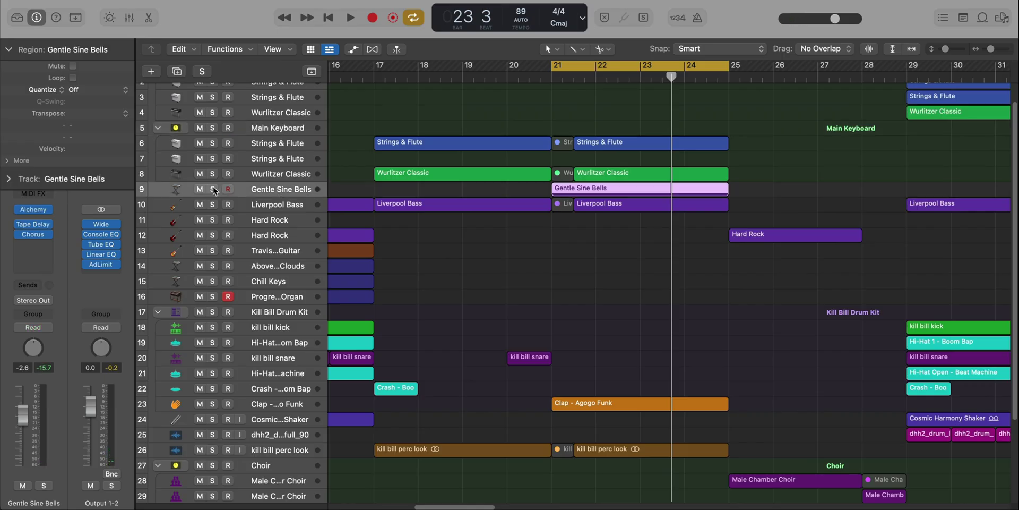
left_click(211, 189)
key("space")
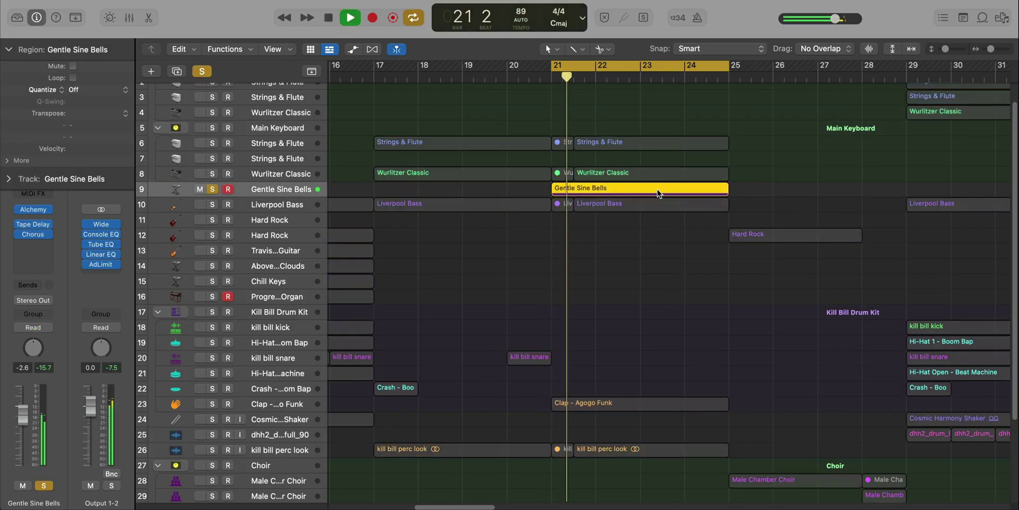
double_click(660, 189)
scroll(642, 388, "down", 2)
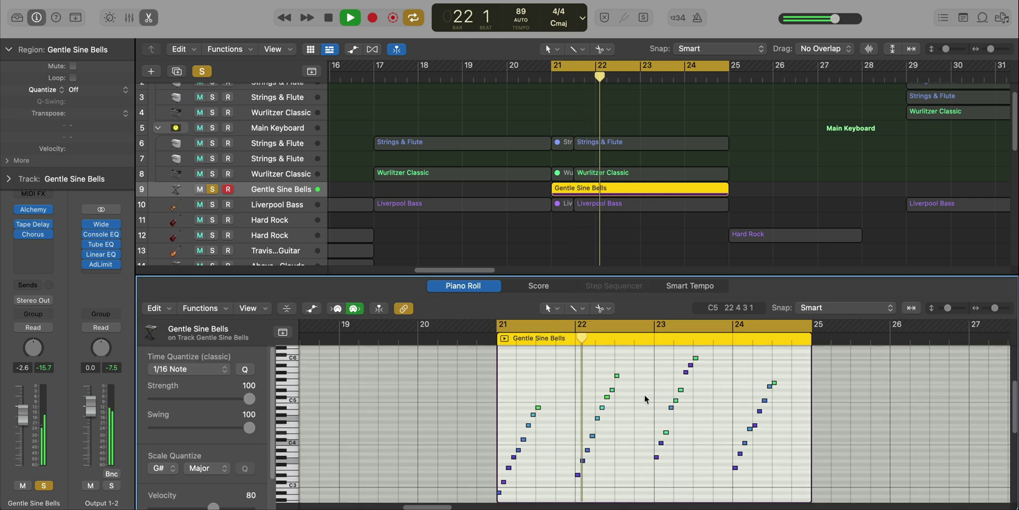
key("space")
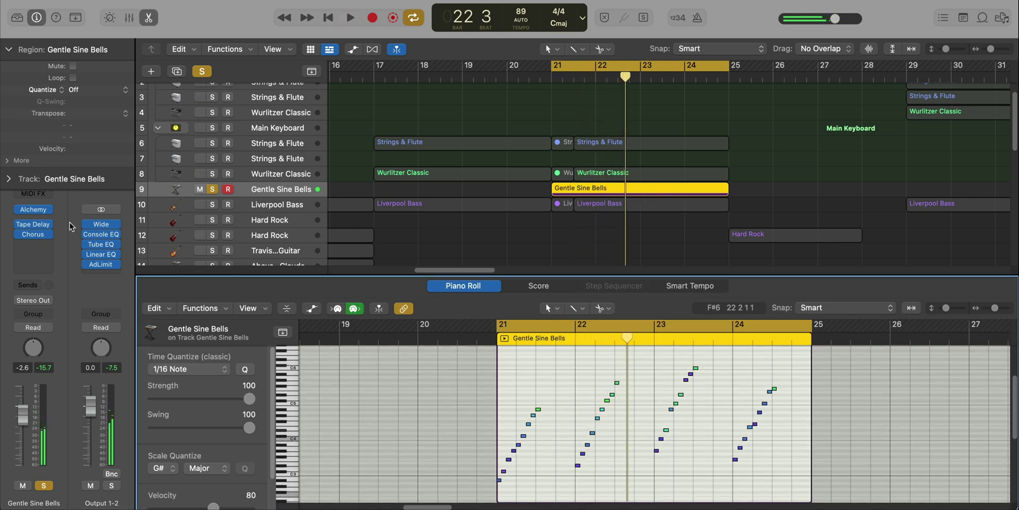
- Inspect the Alchemy, Tape Delay and Chorus plug-ins on Gentle Sine Bells, and close them and the Piano Roll
left_click(32, 210)
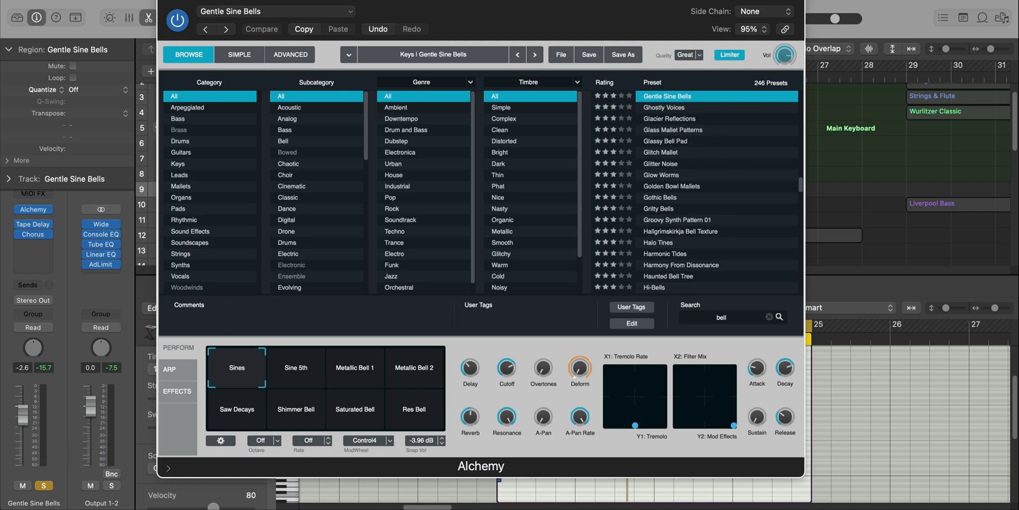
left_click(33, 209)
left_click(33, 225)
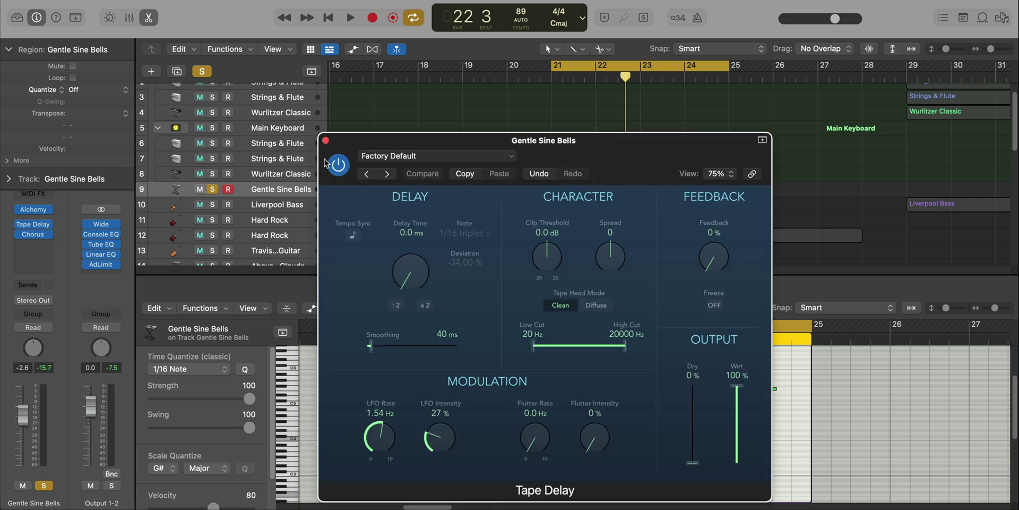
left_click(325, 141)
left_click(35, 237)
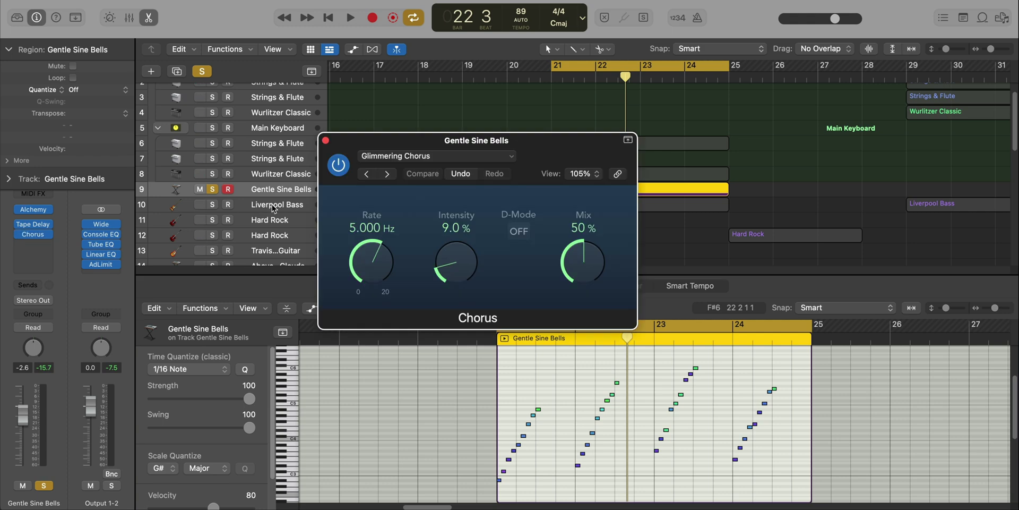
left_click(326, 141)
key("e")
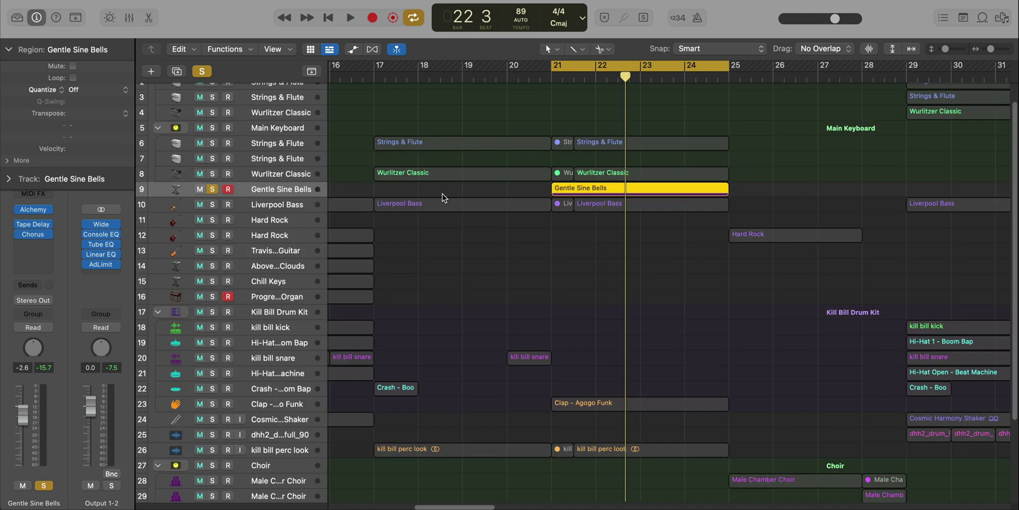
- Solo the Clap - Agogo Funk track, loop the end of bar 24 around the clap, and turn the solo off
scroll(465, 243, "down", 8)
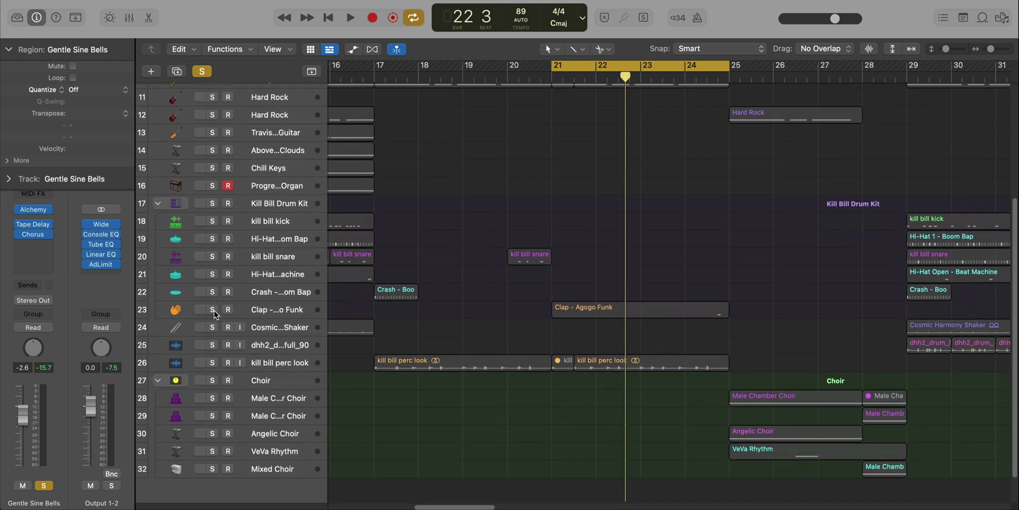
left_click(213, 311)
left_click_drag(709, 65, 727, 68)
key("space")
left_click(699, 167, "ctrl+alt")
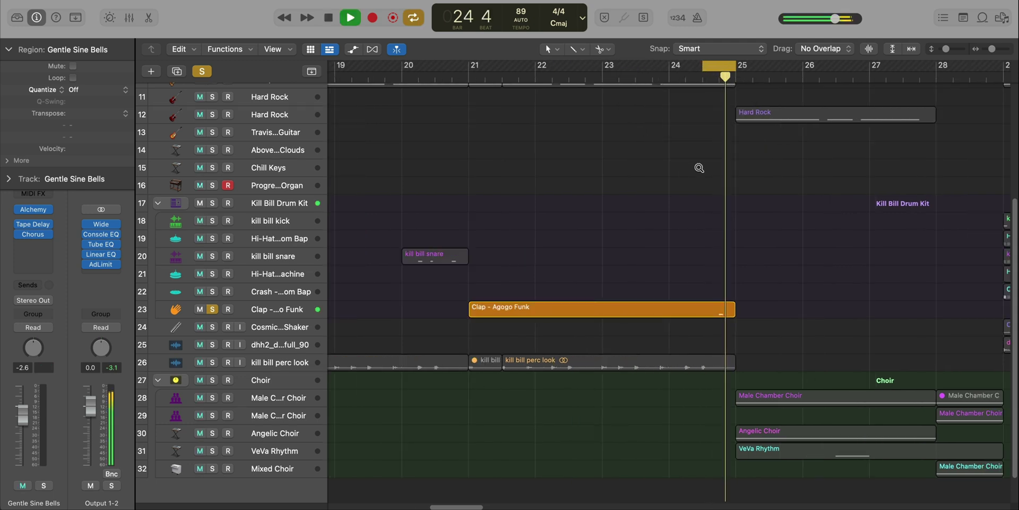
key("space")
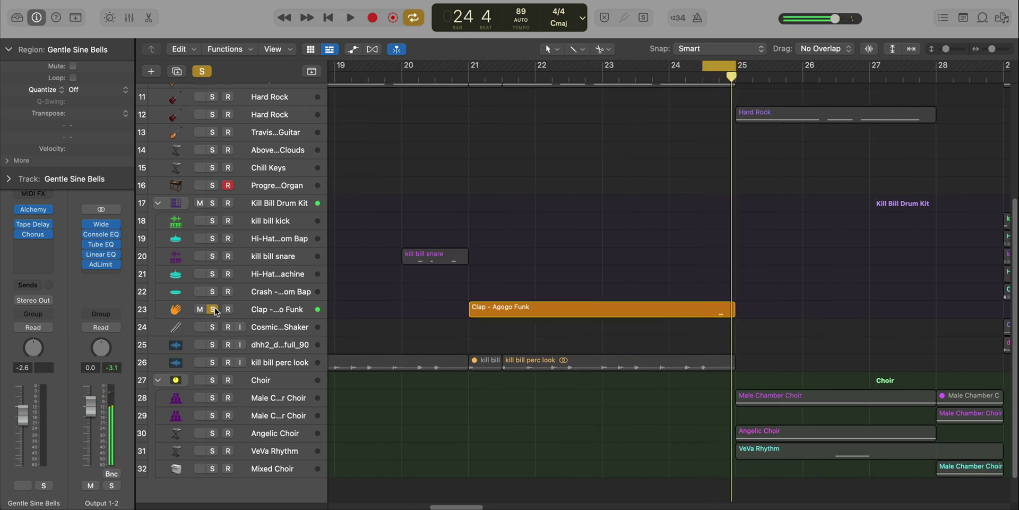
left_click(212, 309)
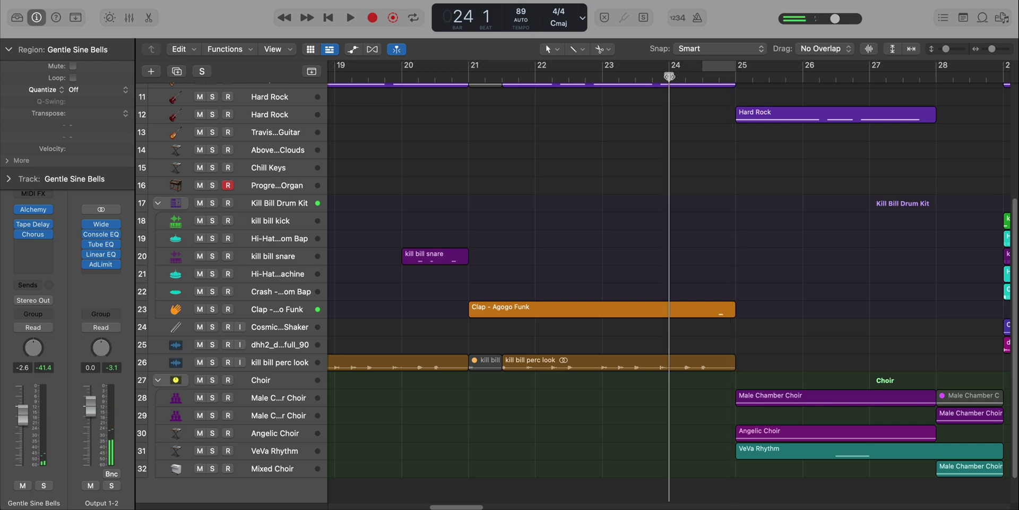
- Play the full mix from bar 24 through the transition into bar 25
key("space")
left_click(687, 158, "ctrl+alt")
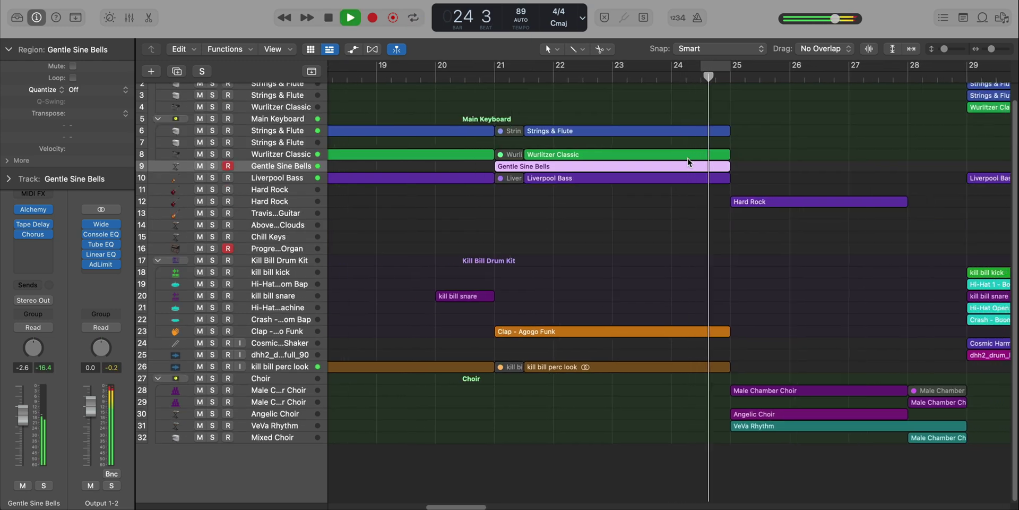
left_click(686, 157, "ctrl+alt")
scroll(687, 157, "right", 1)
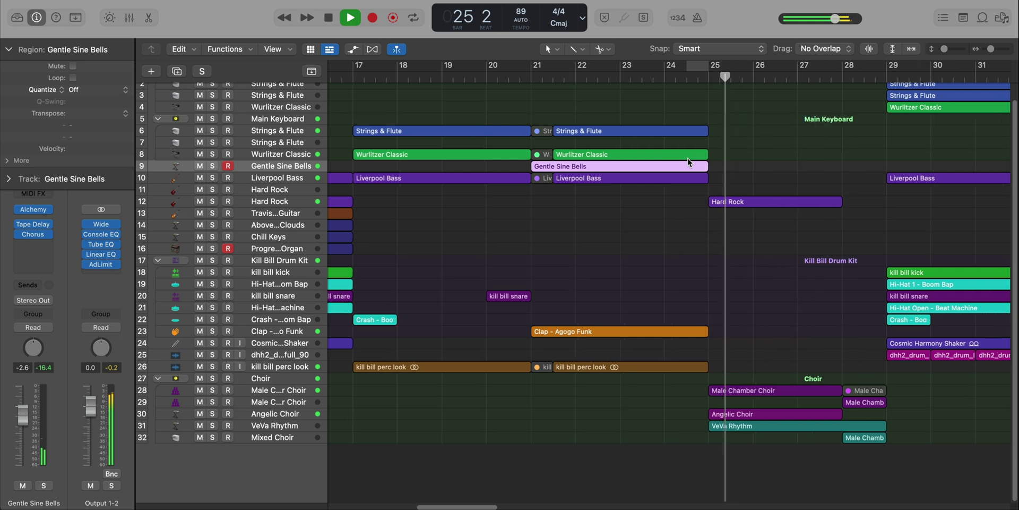
left_click(689, 162, "ctrl+alt")
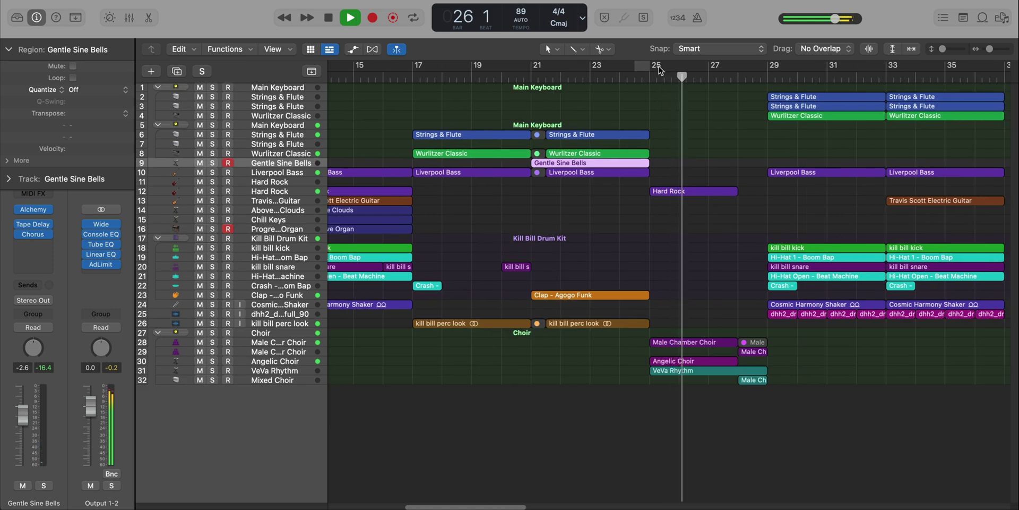
- Set the cycle range to bars 25 to 29 and play the full mix of that section
left_click_drag(659, 71, 756, 76)
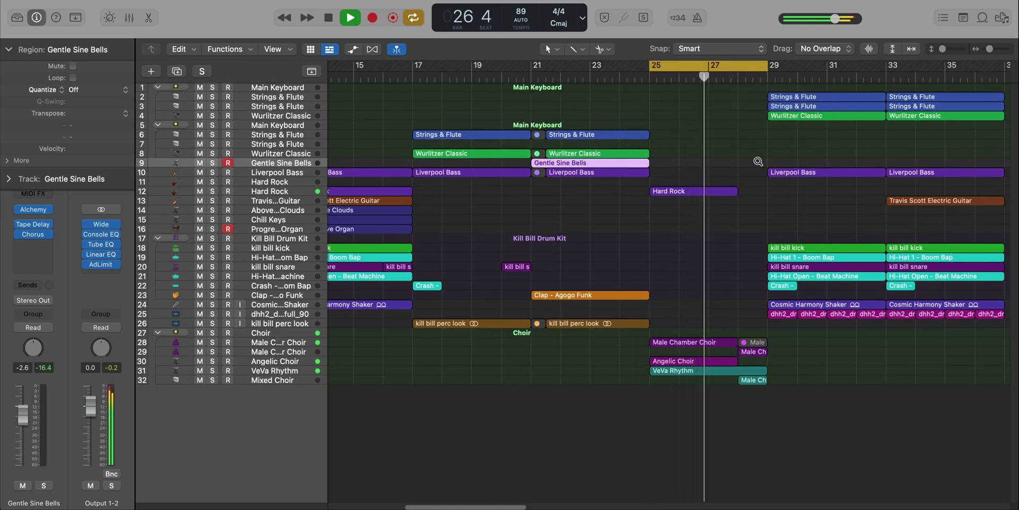
left_click(758, 160, "ctrl+alt")
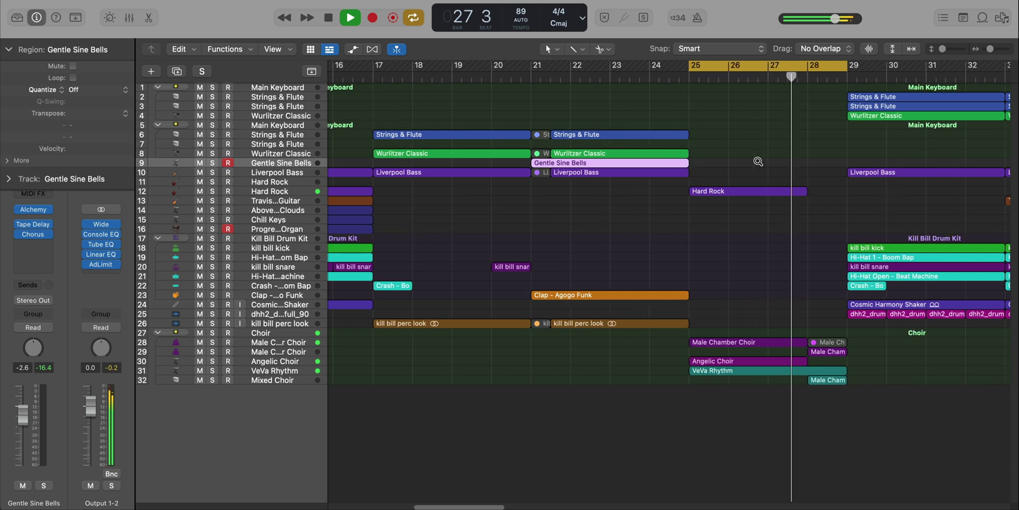
left_click(758, 161, "ctrl+alt")
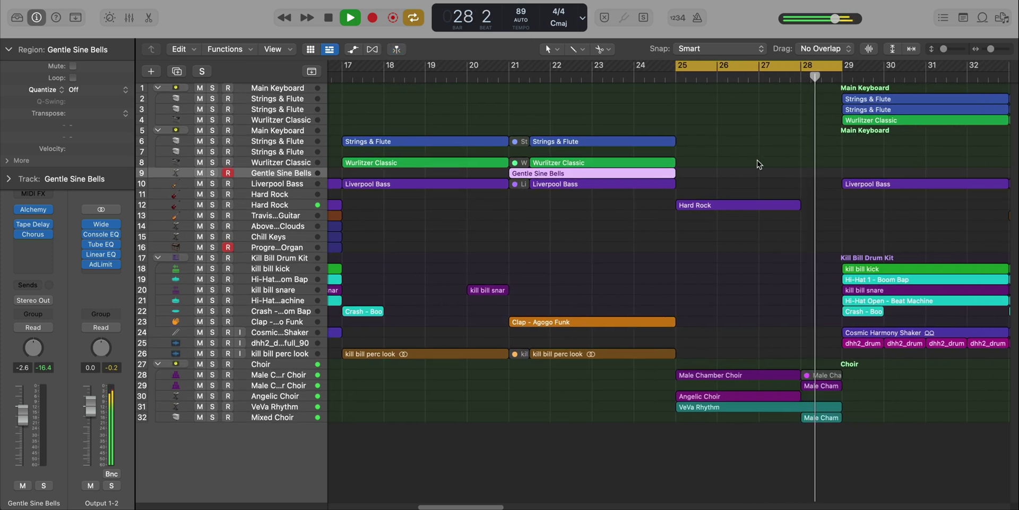
scroll(758, 165, "right", 5)
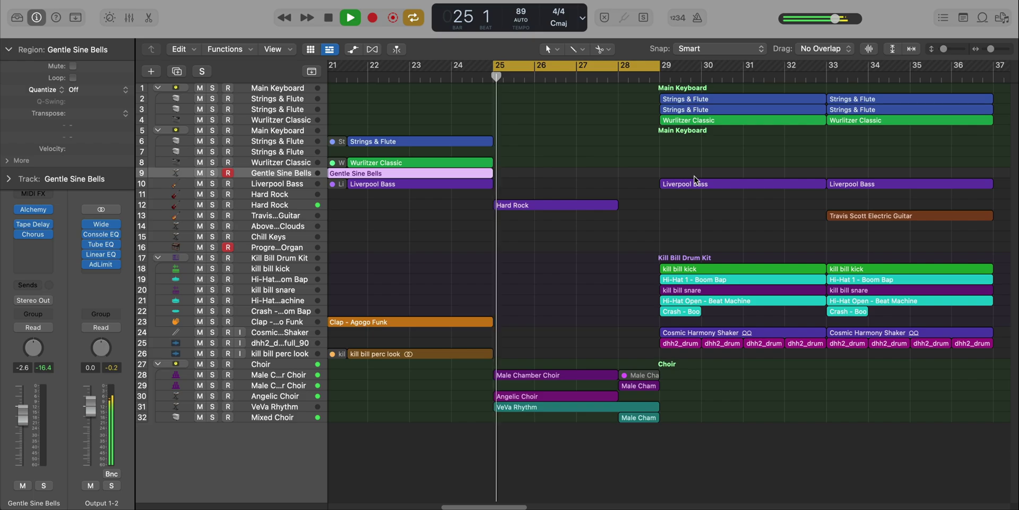
key("space")
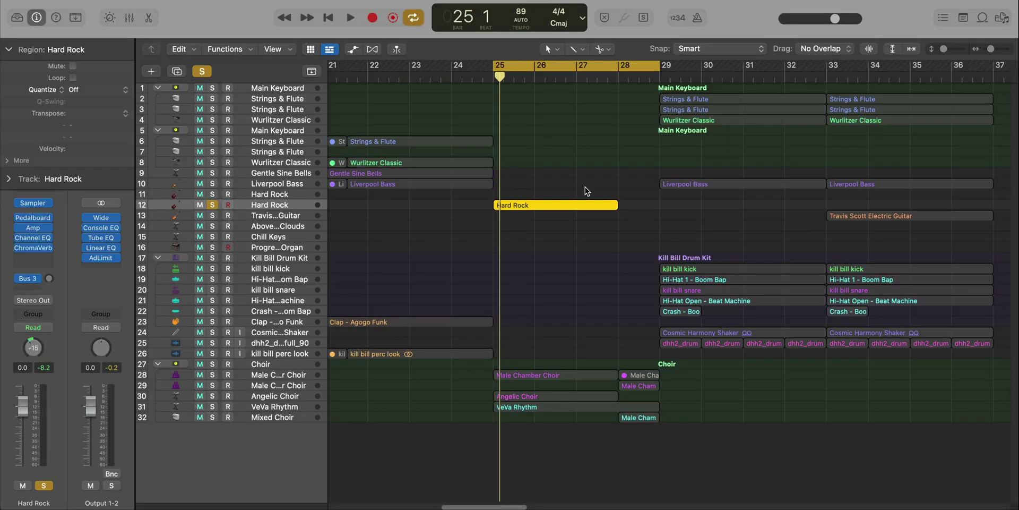
- Play the soloed Hard Rock track from bar 25
key("space")
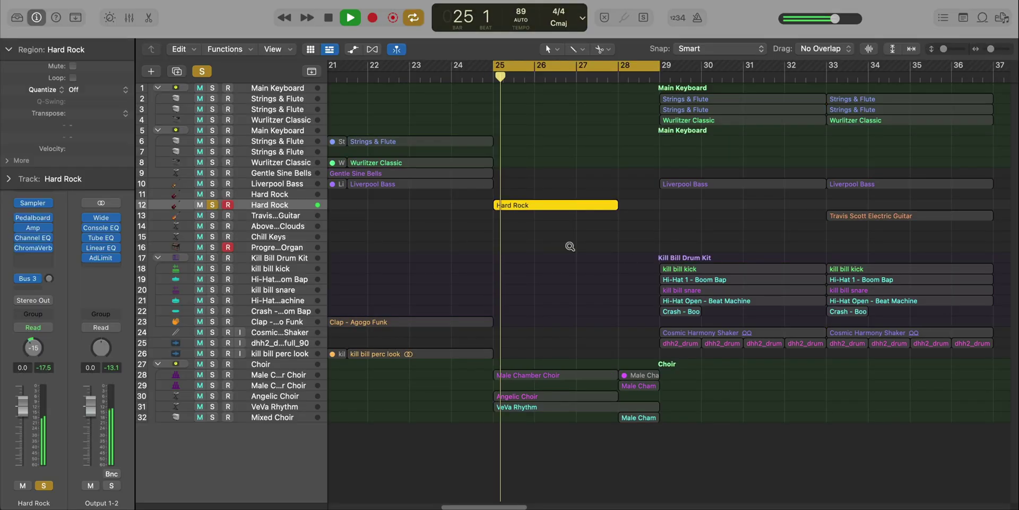
scroll(570, 247, "up", 5)
scroll(570, 246, "down", 6)
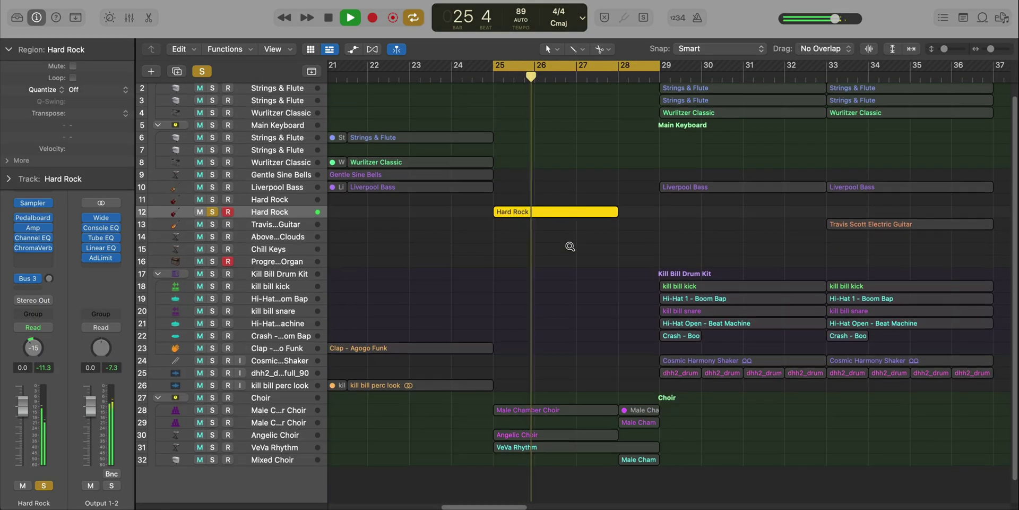
- Solo the Choir stack and play it from bar 25 with the track rows enlarged
left_click(263, 391)
key("space")
scroll(535, 394, "up", 5)
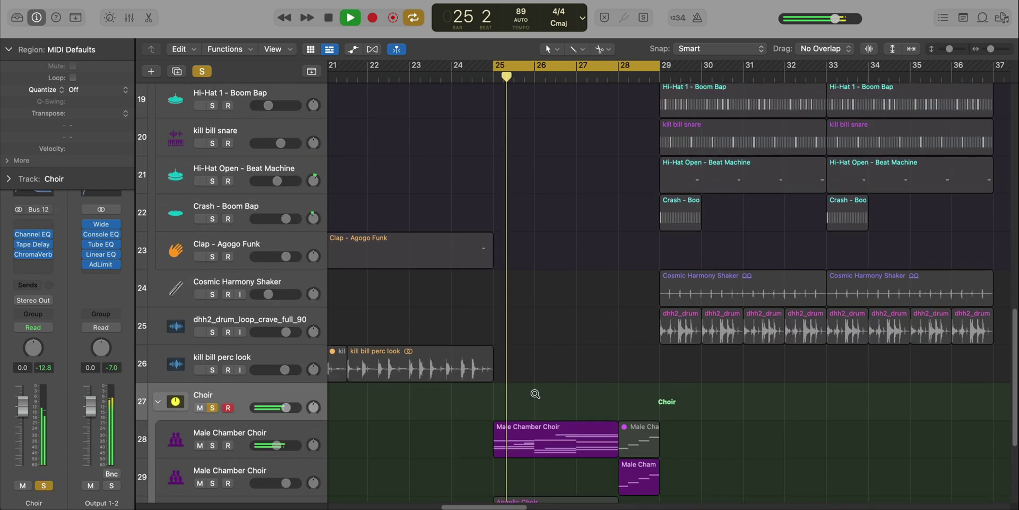
scroll(535, 394, "down", 4)
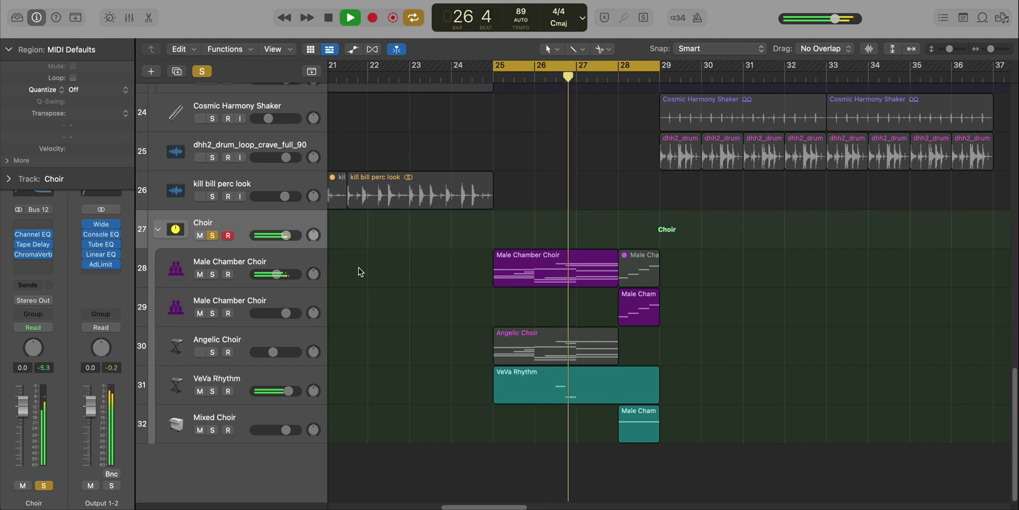
- Inspect the first Male Chamber Choir track's notes in the Piano Roll and its patch in the Library
key("space")
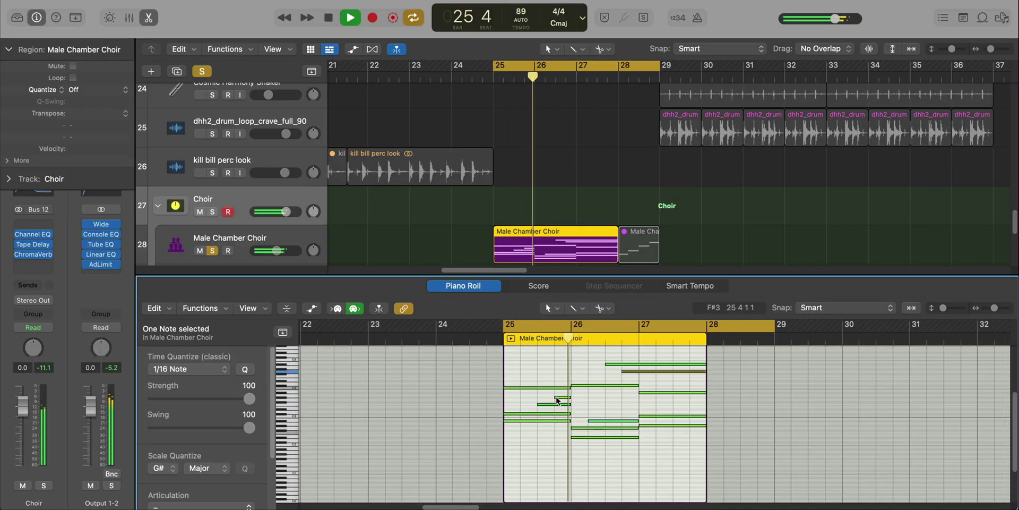
key("p")
left_click(233, 262)
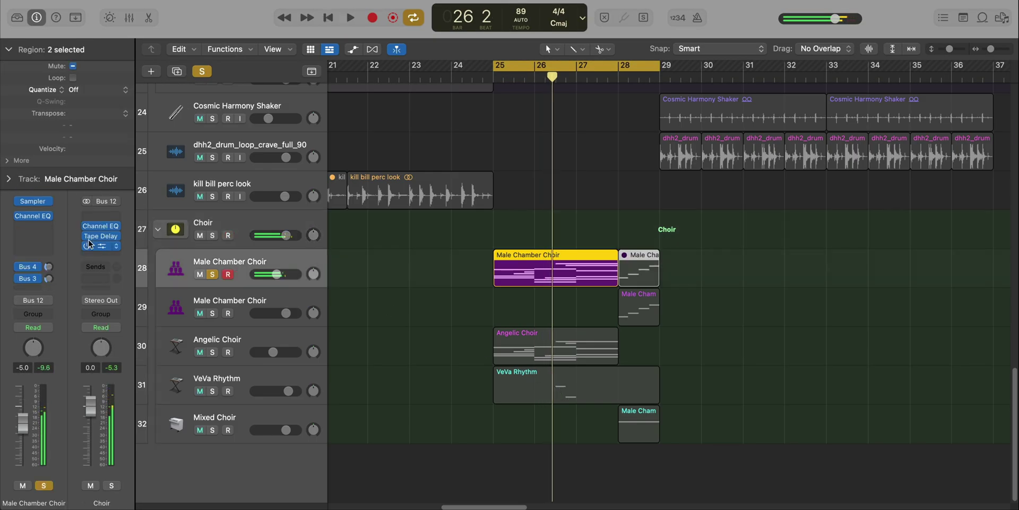
left_click(17, 19)
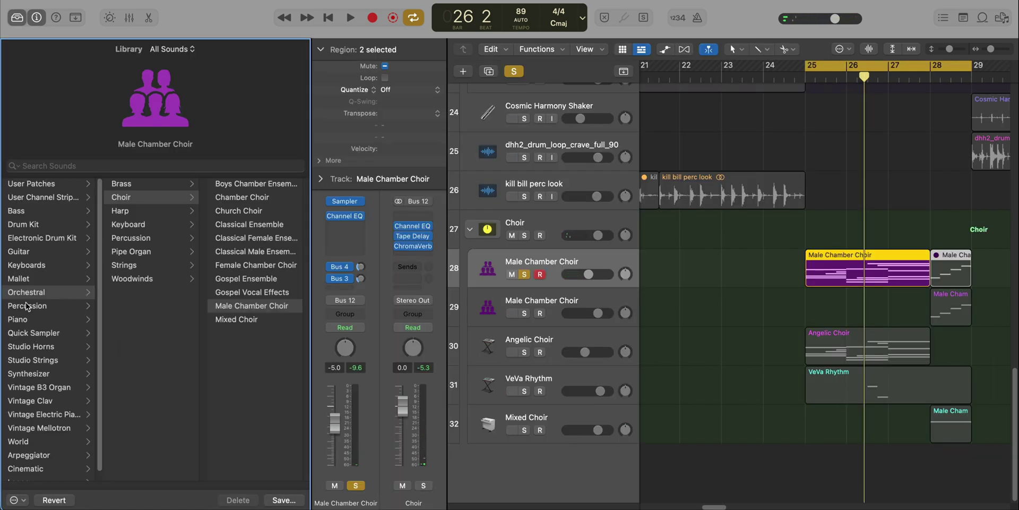
left_click(18, 18)
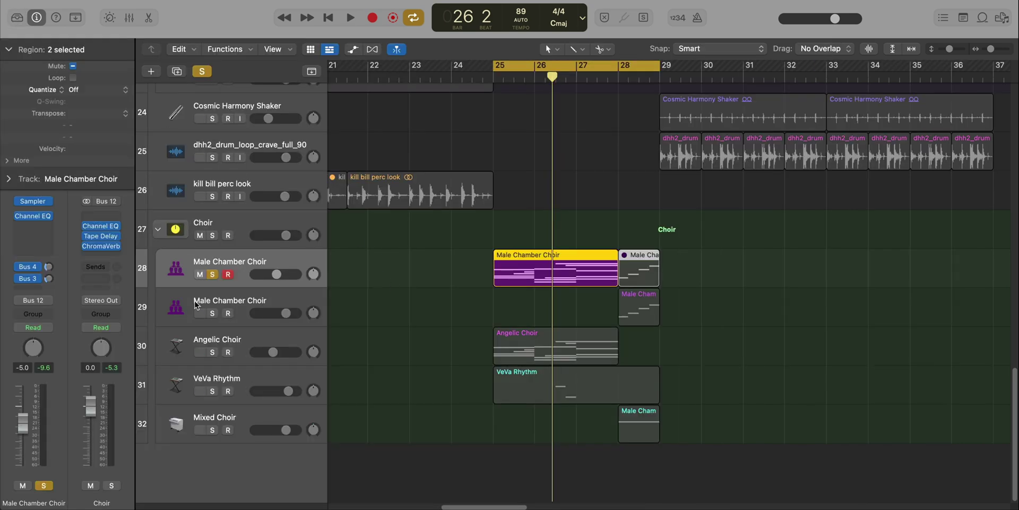
- Play the soloed Angelic Choir track and inspect its Alchemy preset
left_click(237, 350)
key("space")
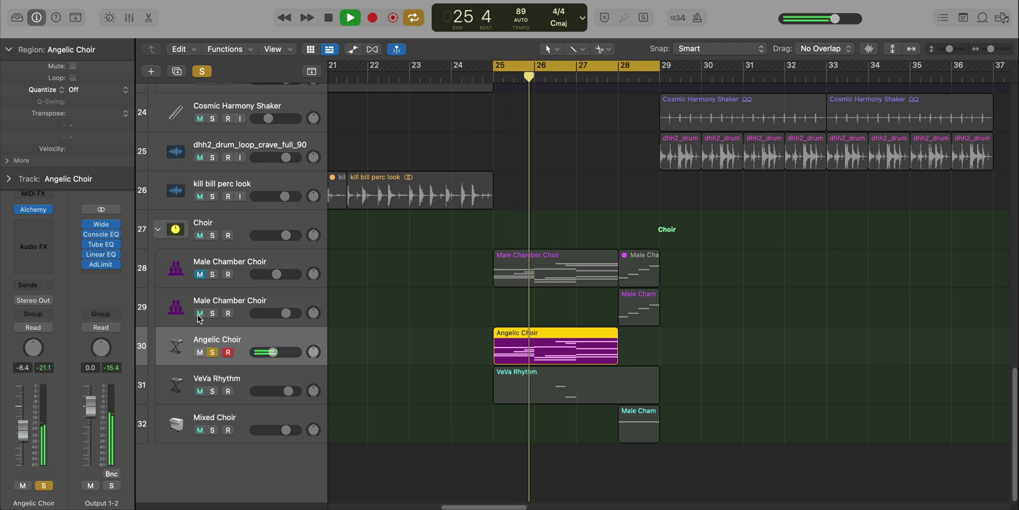
key("space")
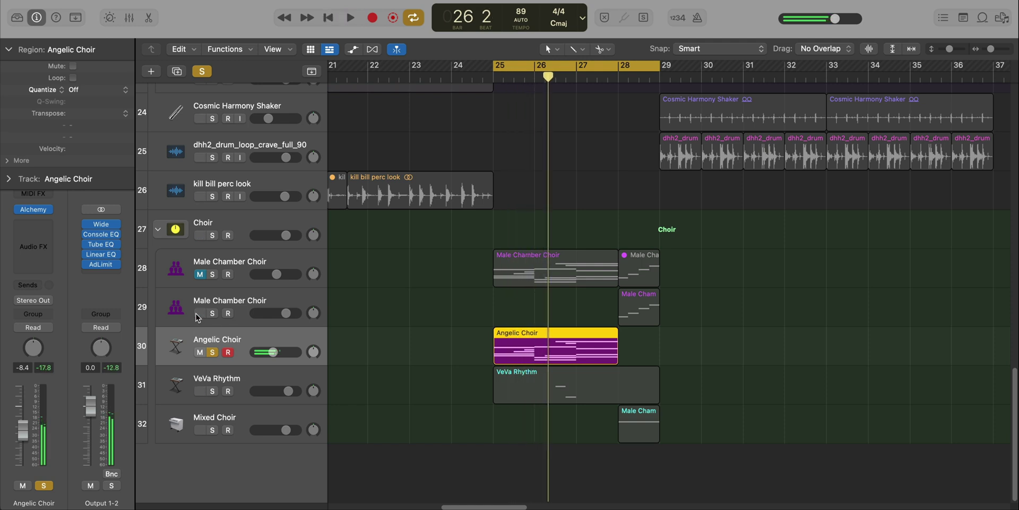
left_click(33, 210)
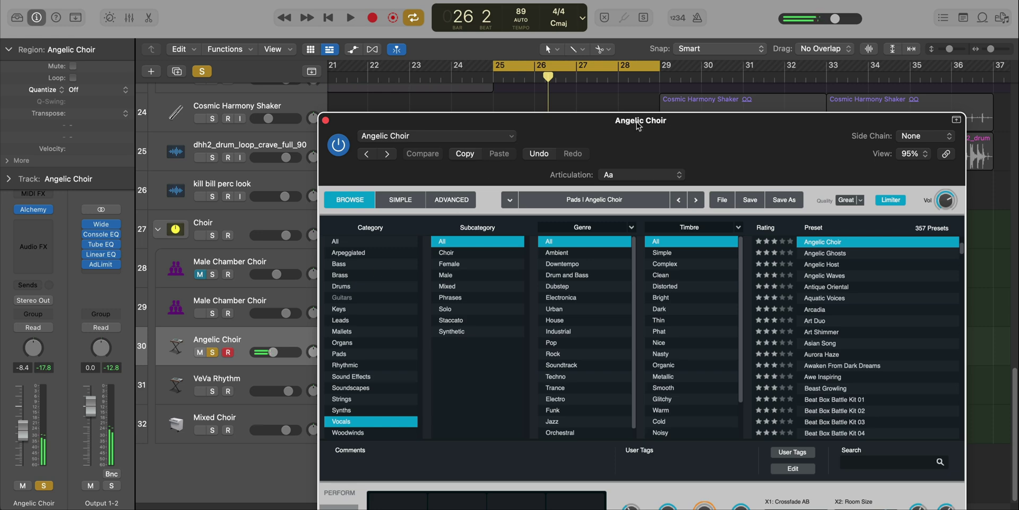
left_click_drag(639, 125, 541, 31)
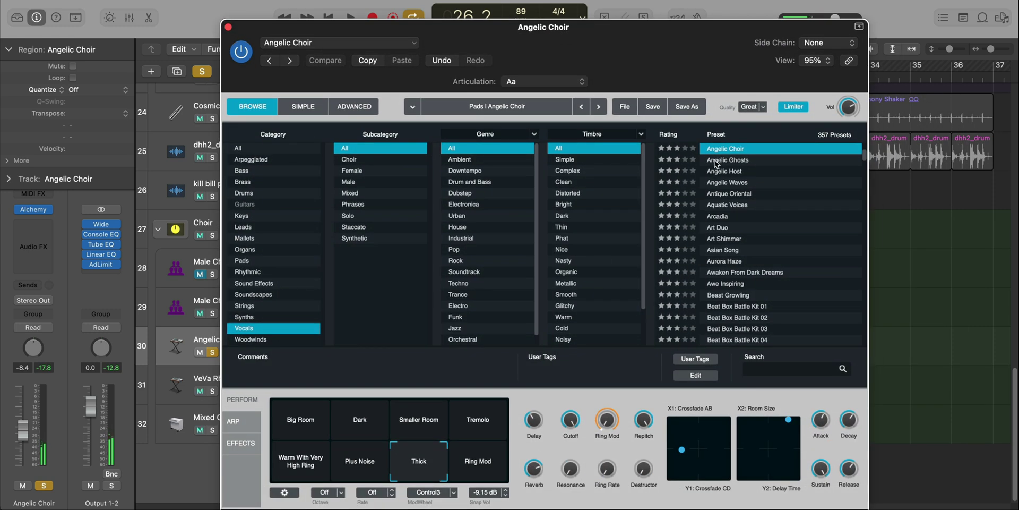
left_click(228, 27)
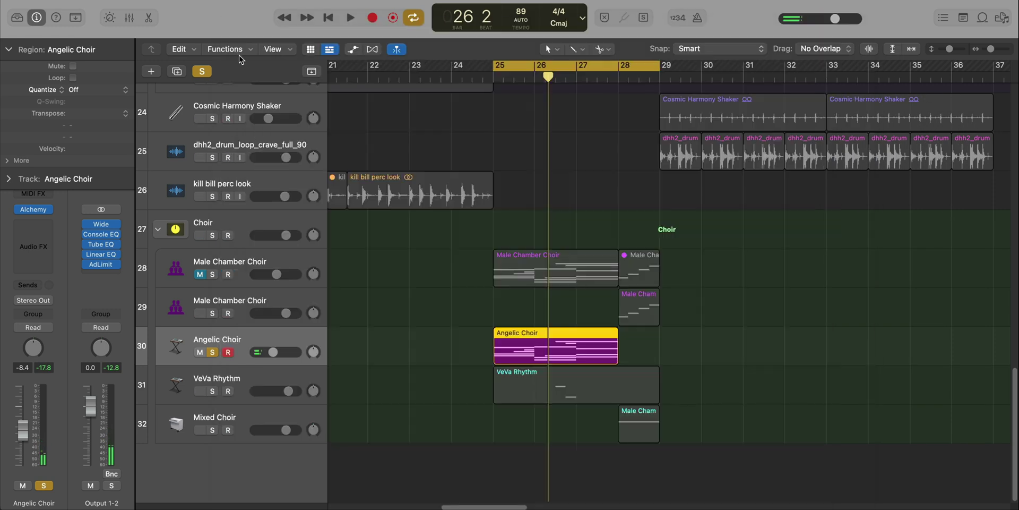
- Solo the VeVa Rhythm track and play it with the cycle range set to bars 26 to 28
left_click(431, 396, "ctrl+alt")
left_click(213, 396, "alt")
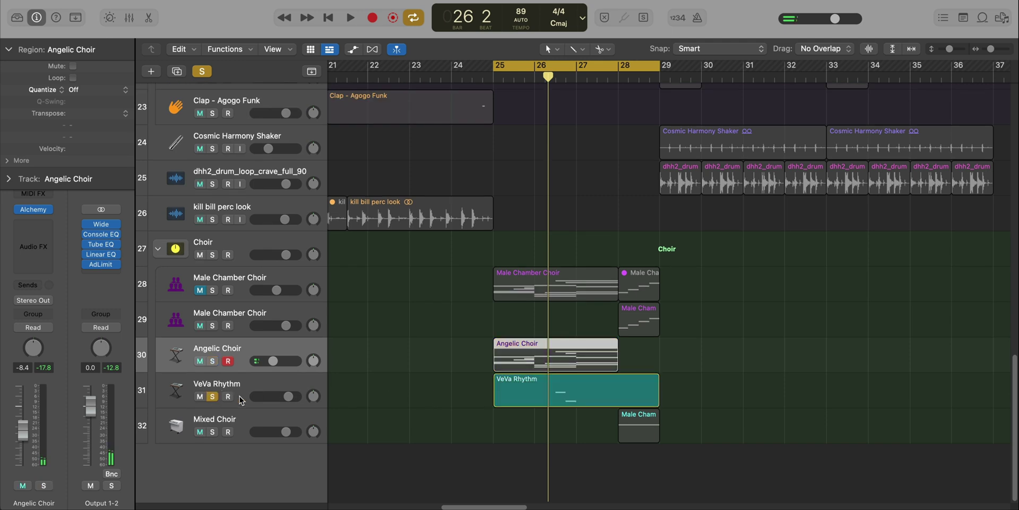
key("space")
scroll(584, 79, "up", 1)
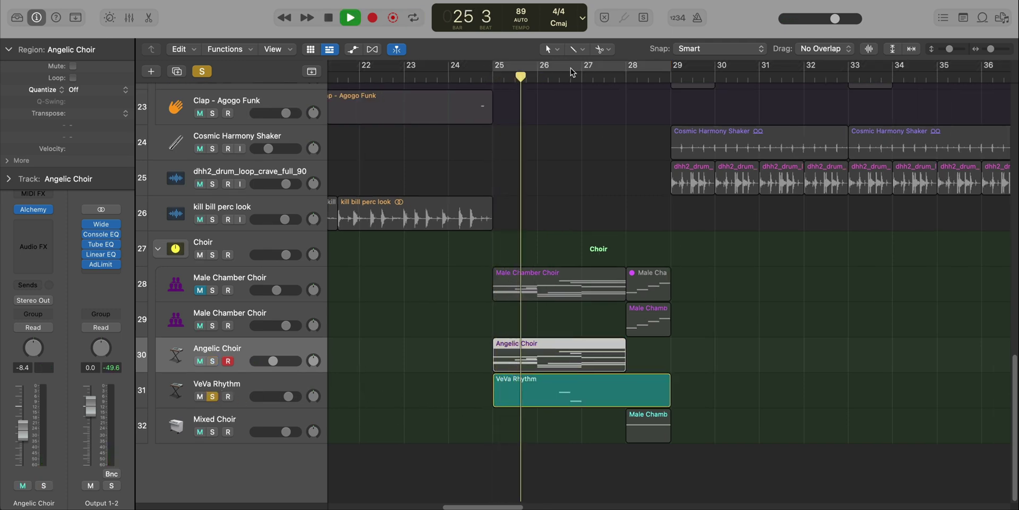
left_click_drag(537, 69, 626, 69)
scroll(606, 290, "up", 1)
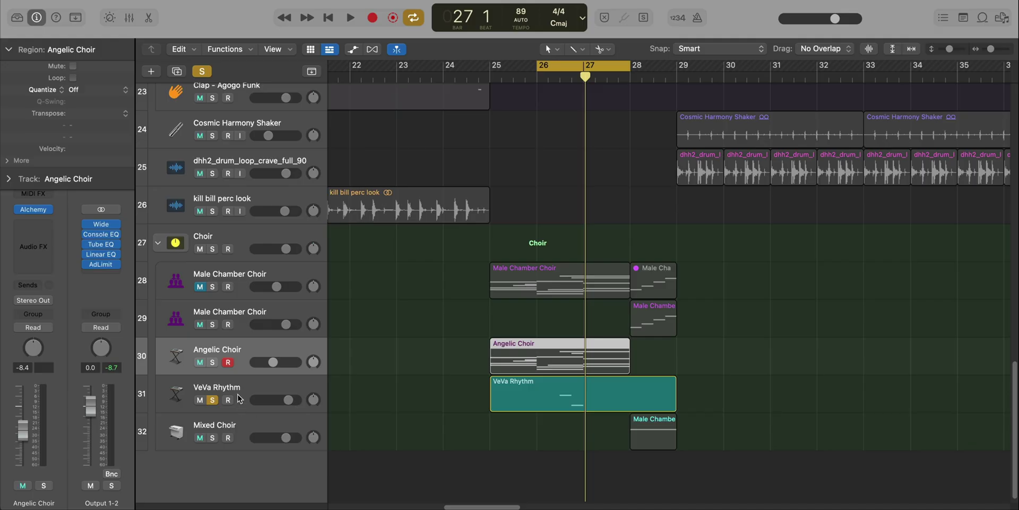
- Inspect the preset and its category in the VeVa Rhythm track's Alchemy instrument
left_click(238, 398)
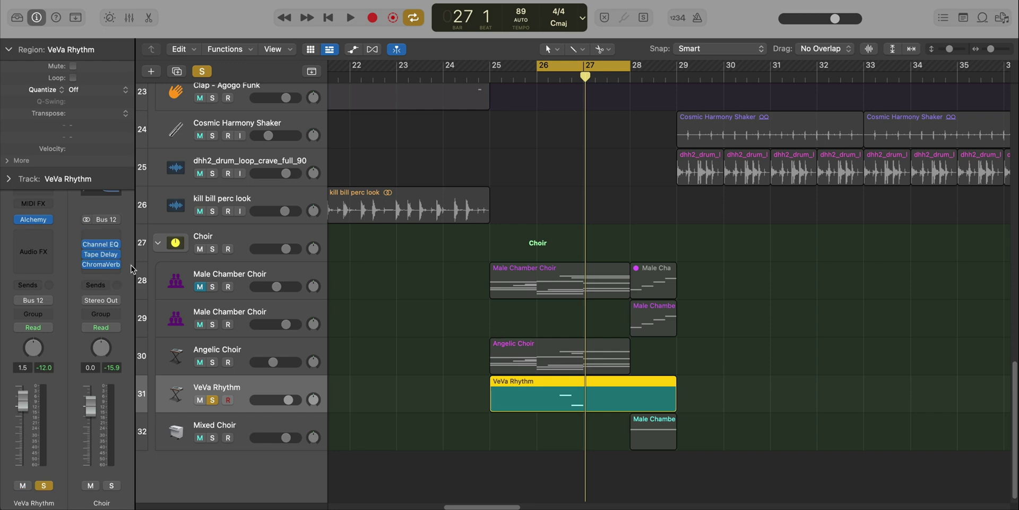
key("v")
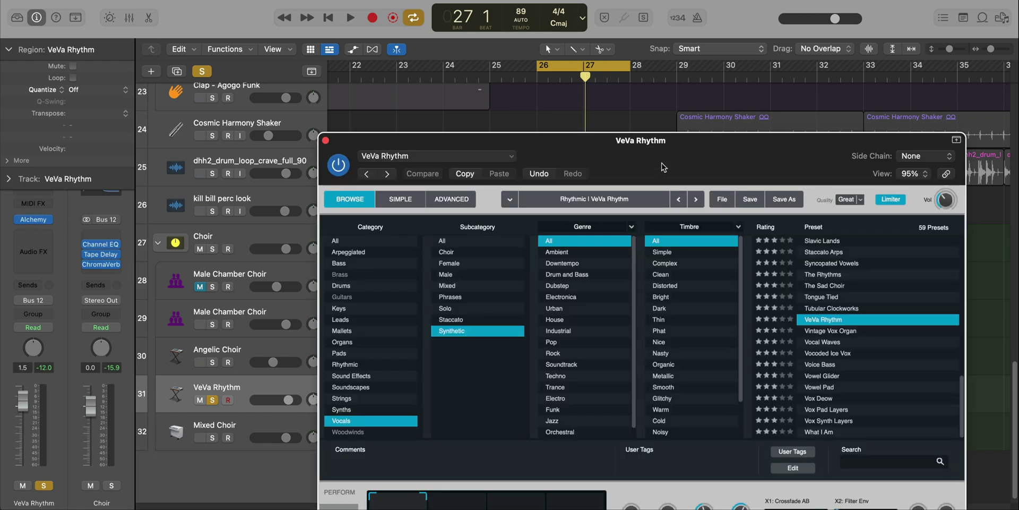
left_click_drag(663, 167, 599, 28)
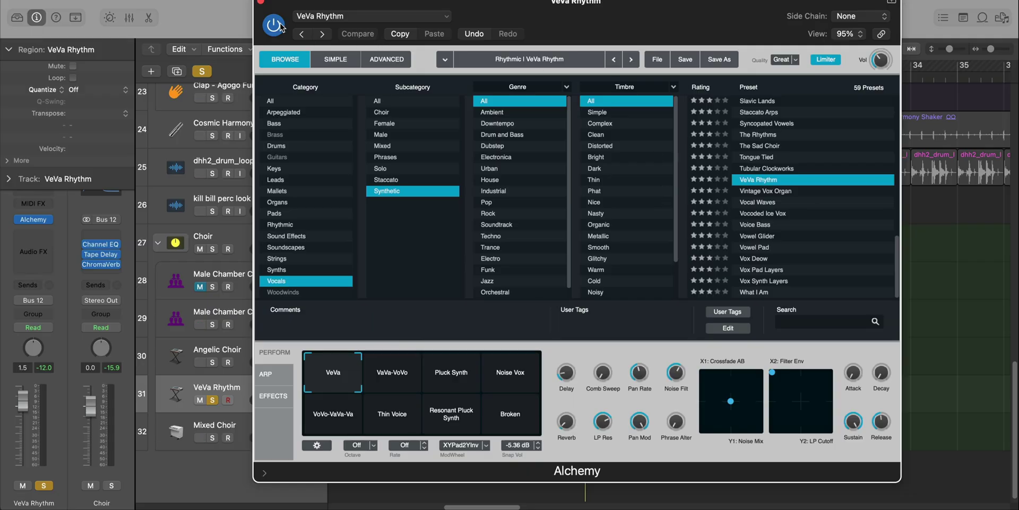
left_click(259, 2)
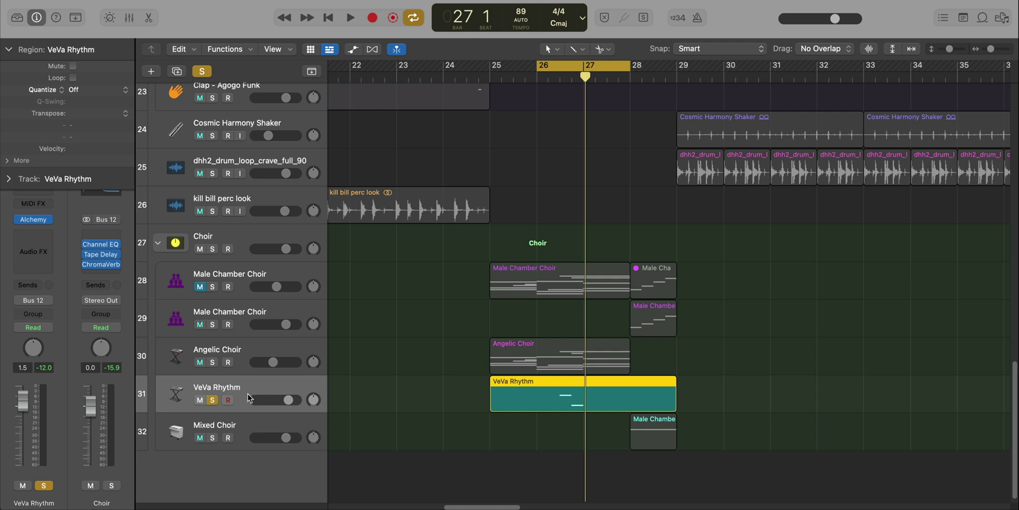
- Solo the Choir stack with the first Male Chamber Choir track unmuted and play the cycled bars
left_click(212, 249)
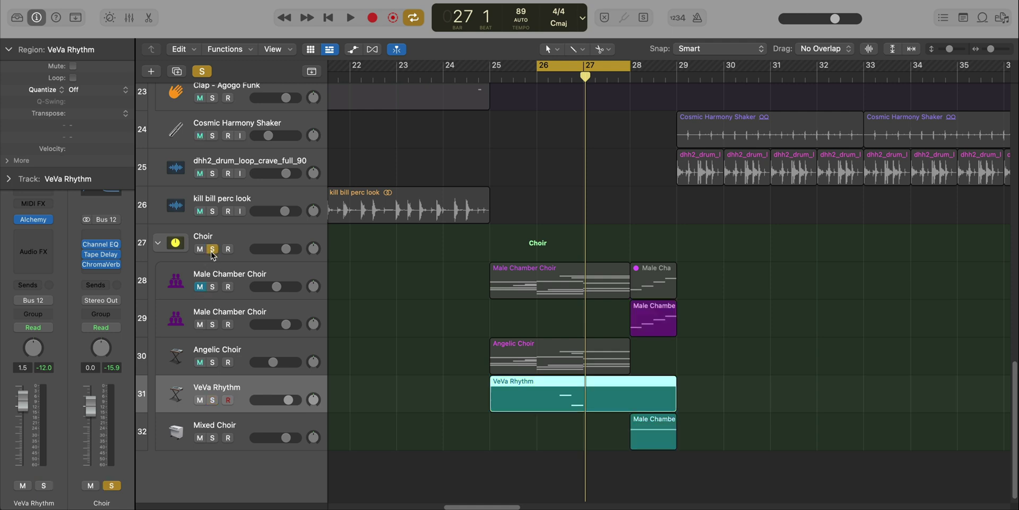
left_click(200, 286)
key("space")
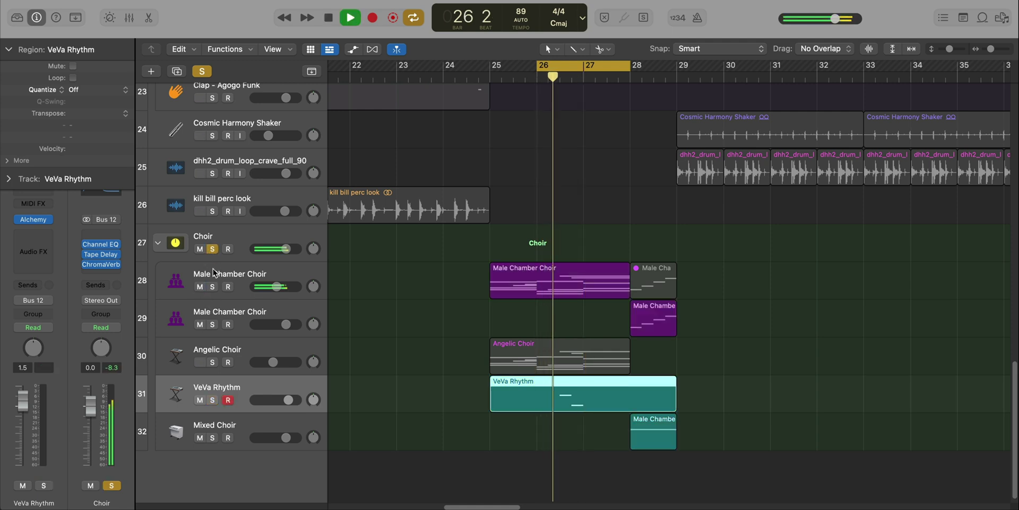
- Remove the Choir stack's solo and play the full mix through bar 28 with cycling turned off
left_click(211, 249)
left_click(382, 353, "ctrl+alt")
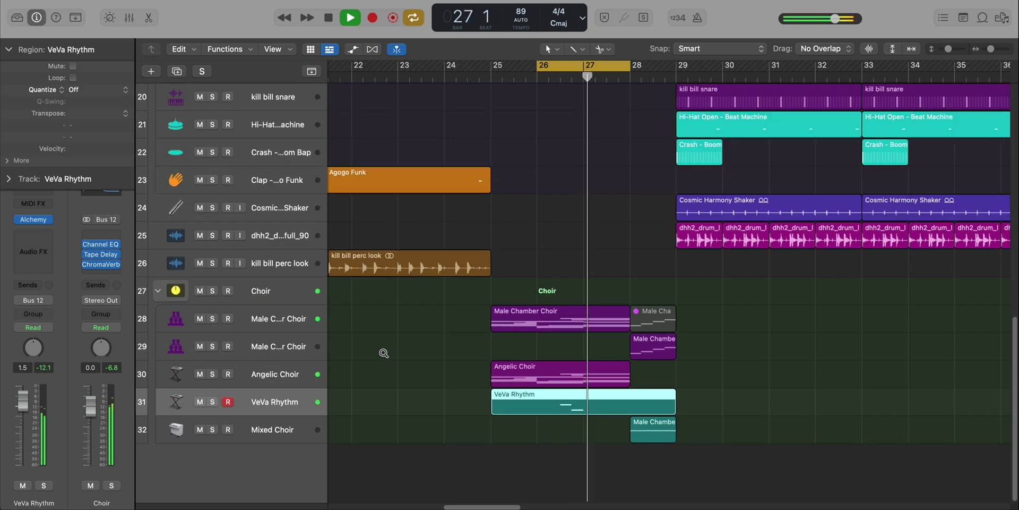
key("super+Left")
key("c")
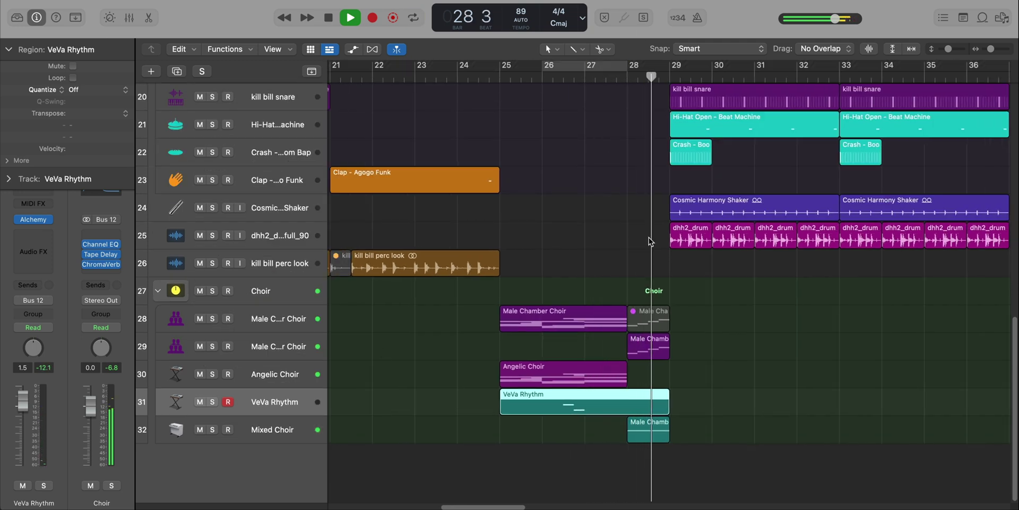
key("space")
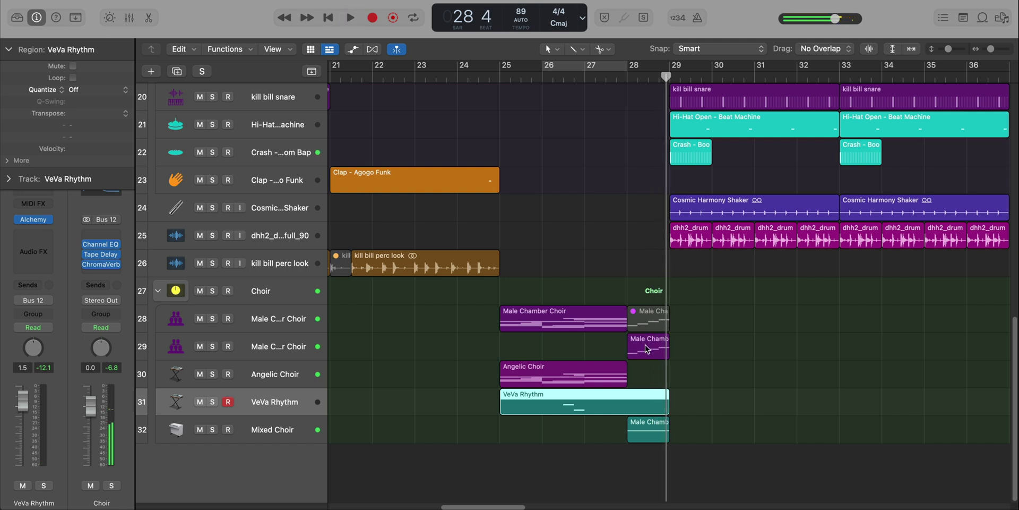
- Examine the notes of the second Male Chamber Choir track's bar 28 region in the Piano Roll
double_click(647, 349)
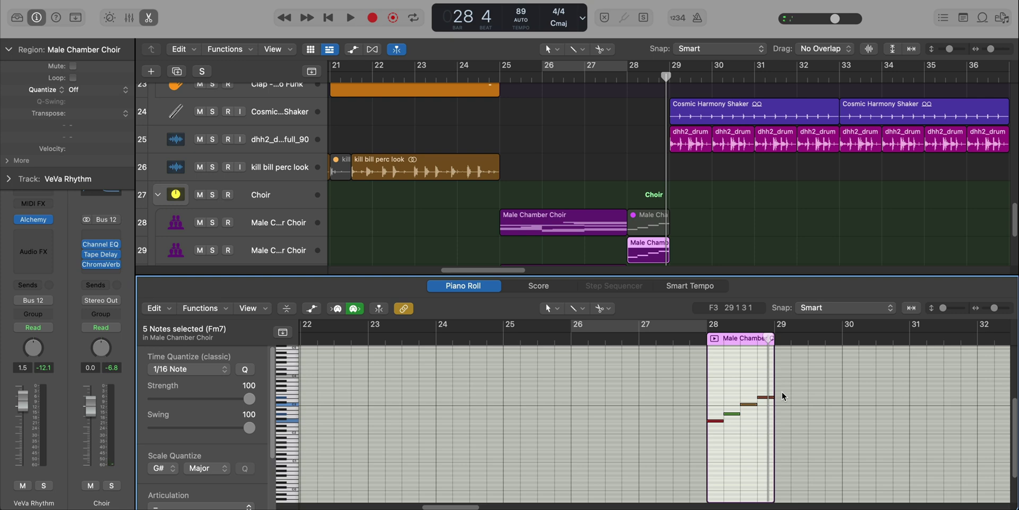
key("x")
key("x")
- Play the final section from bar 29 and the arrangement from bar 1 with all tracks in view
scroll(782, 393, "down", 3)
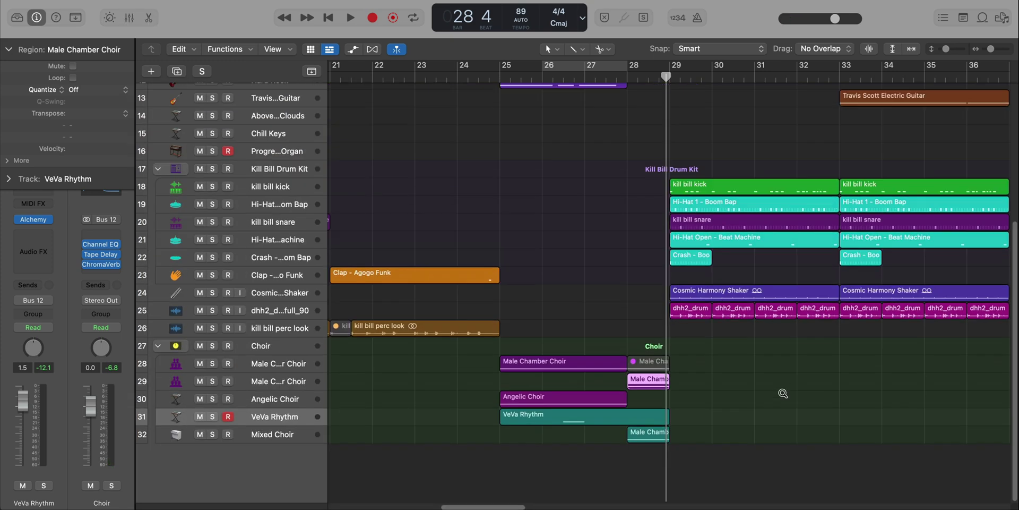
scroll(783, 393, "left", 3)
scroll(783, 393, "down", 2)
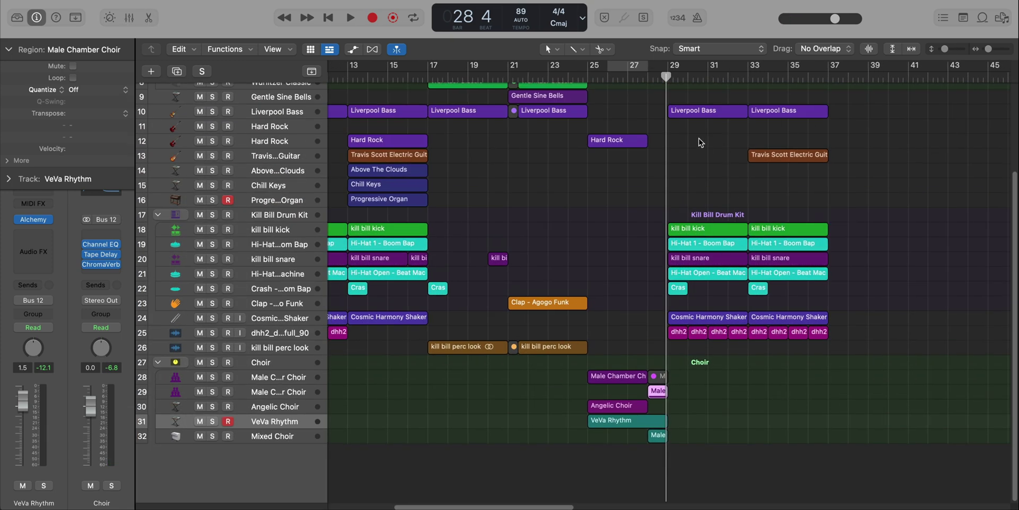
scroll(646, 236, "down", 3)
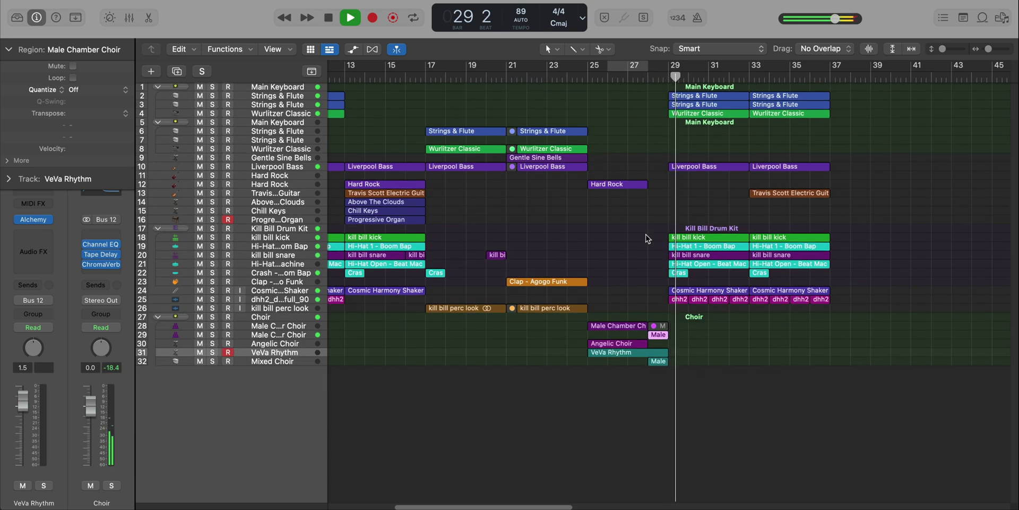
scroll(650, 293, "down", 2)
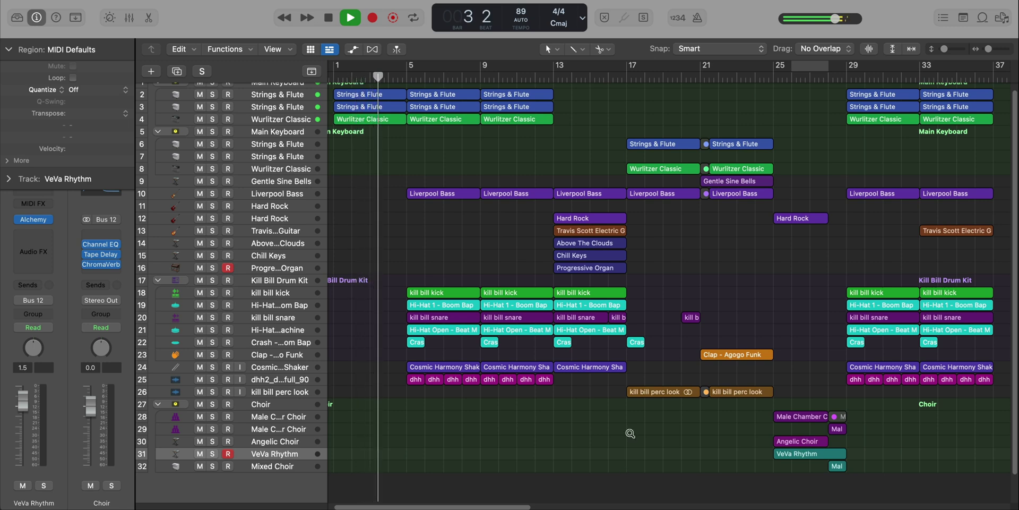
scroll(631, 436, "up", 1)
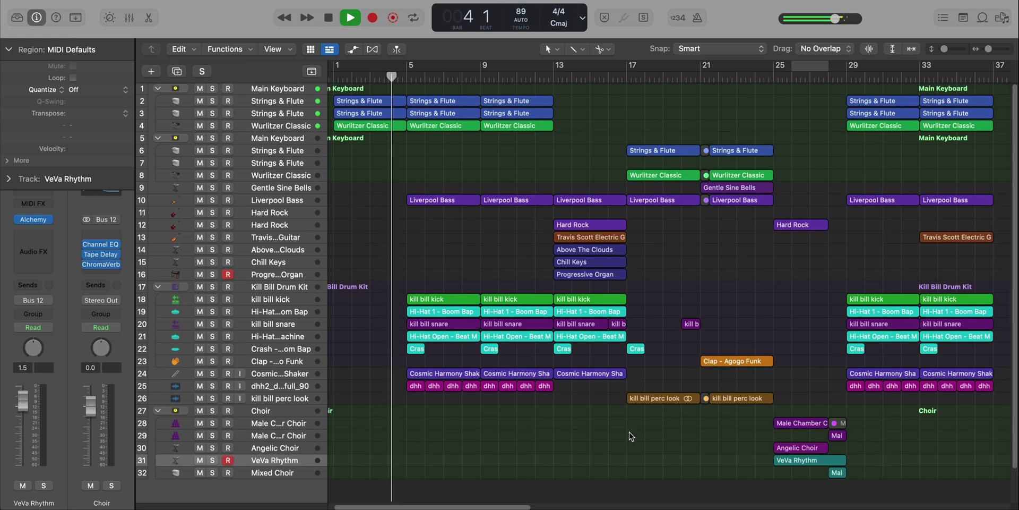